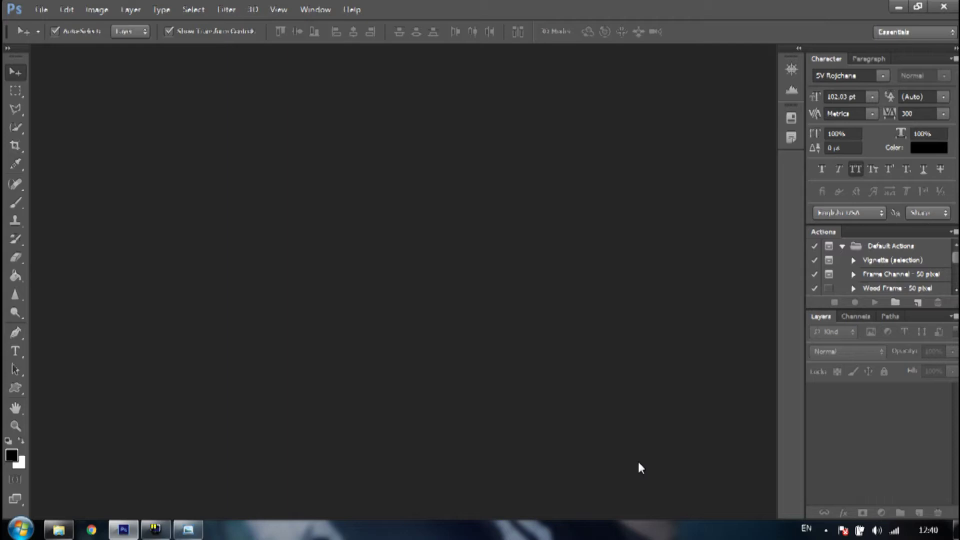
- Bring the Windows Explorer folder window in front of the empty Photoshop workspace
click(59, 530)
- Go back to New folder and open _MG_3327.CR2 in Camera Raw
click(359, 309)
click(13, 26)
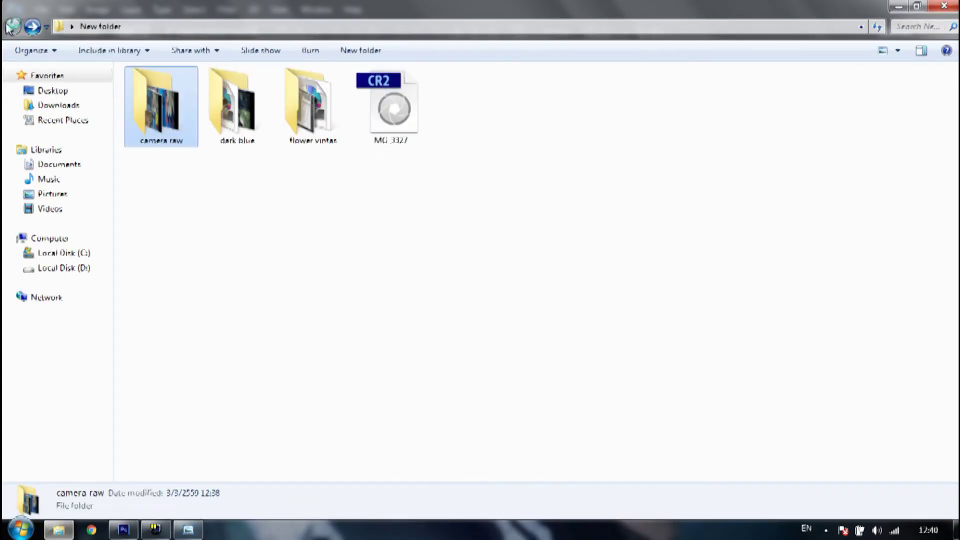
click(411, 225)
double_click(413, 114)
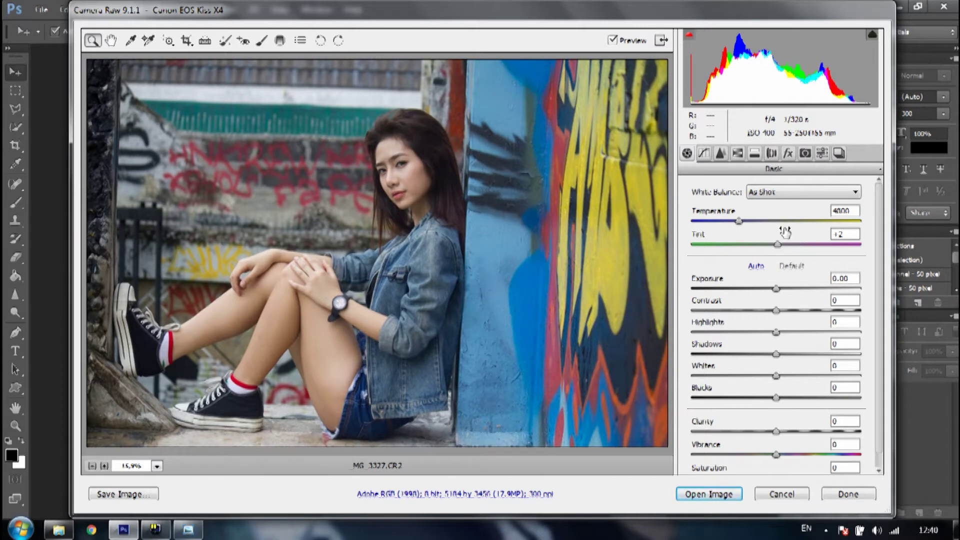
scroll(800, 216, down, 1)
scroll(810, 221, up, 1)
click(95, 41)
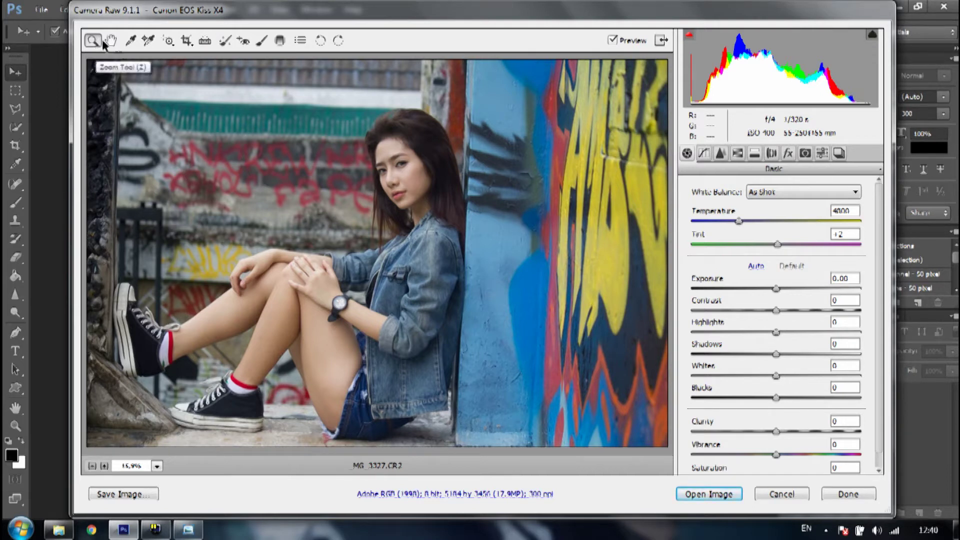
click(375, 233)
click(376, 234)
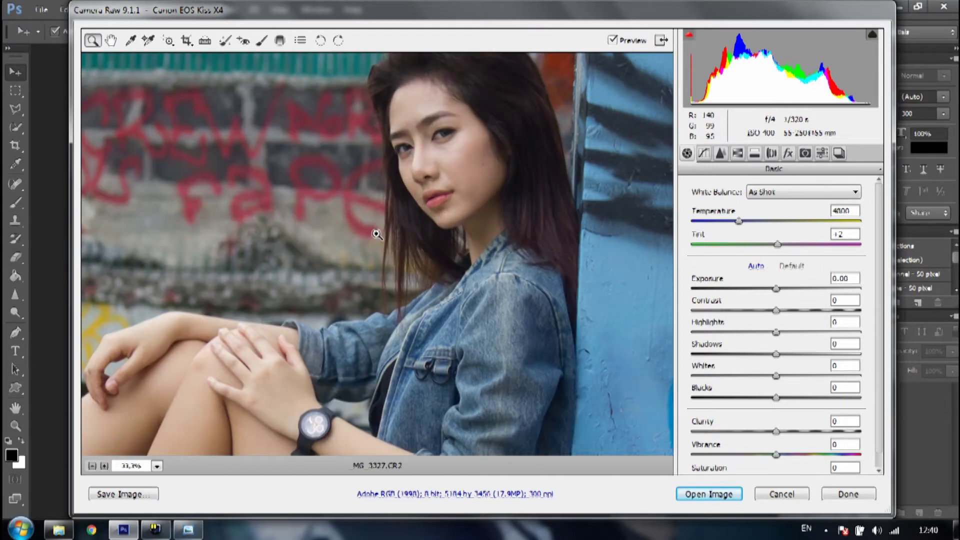
key(alt)
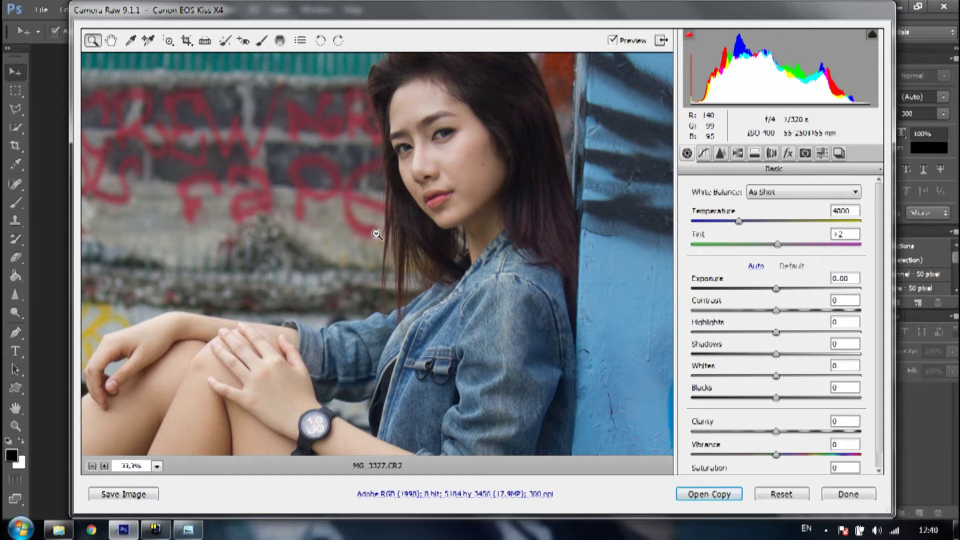
alt+click(377, 234)
click(345, 236)
key(alt)
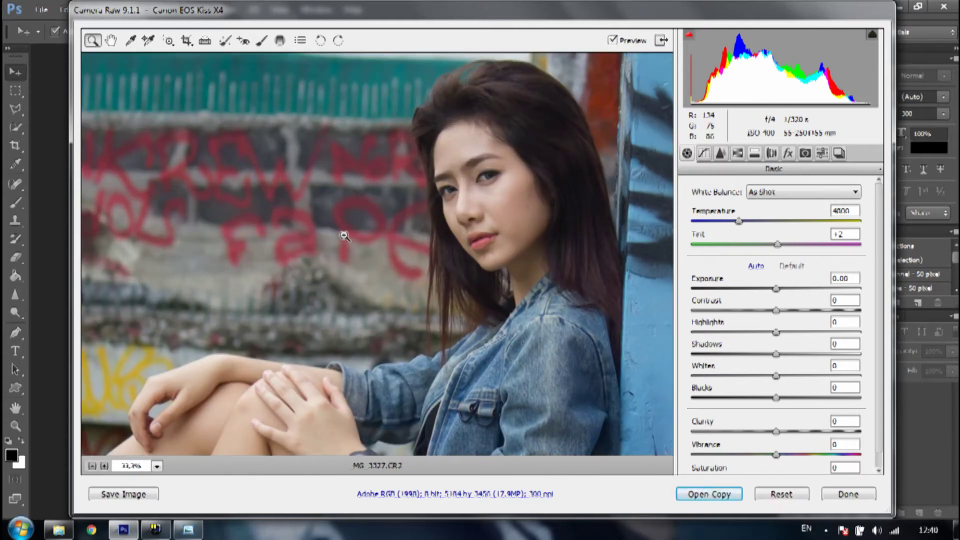
alt+click(345, 234)
alt+click(364, 235)
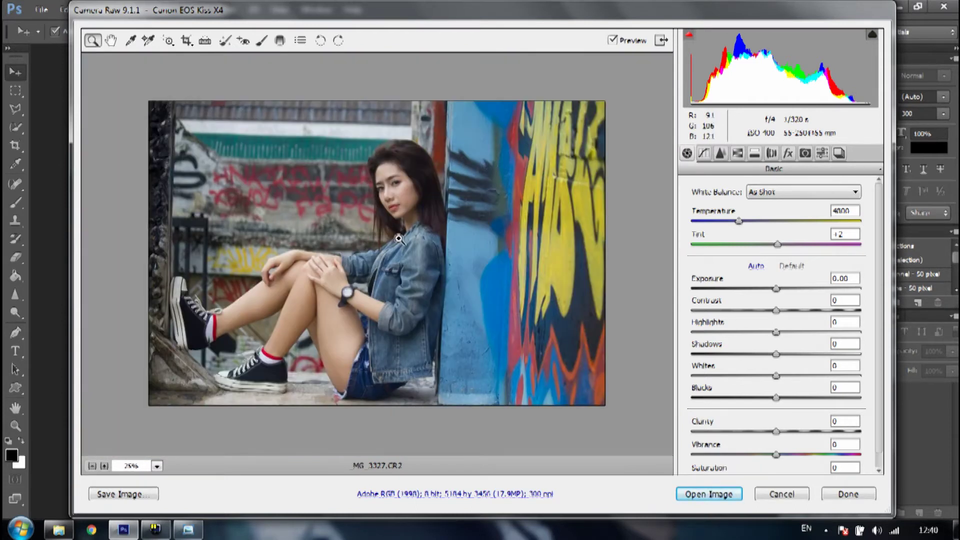
click(398, 239)
click(112, 41)
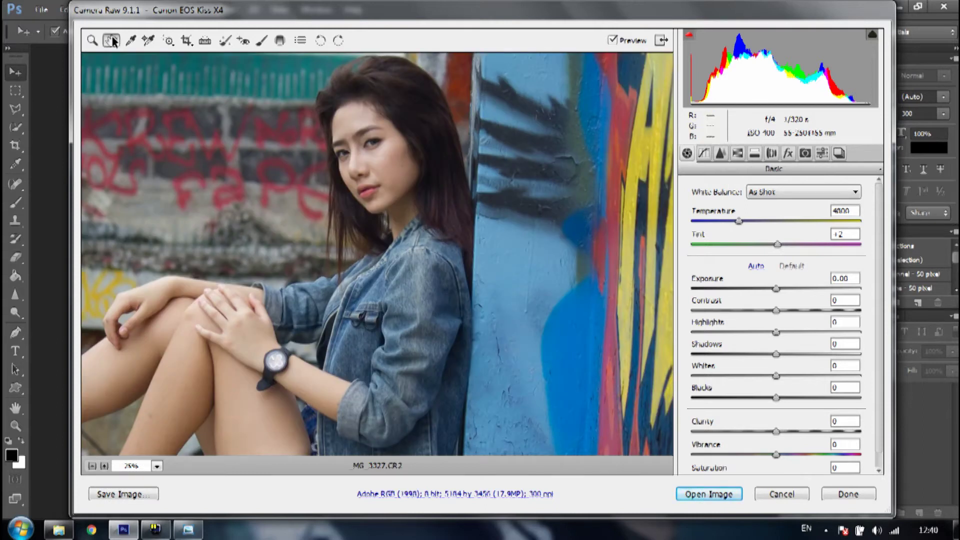
drag(280, 158, 515, 205)
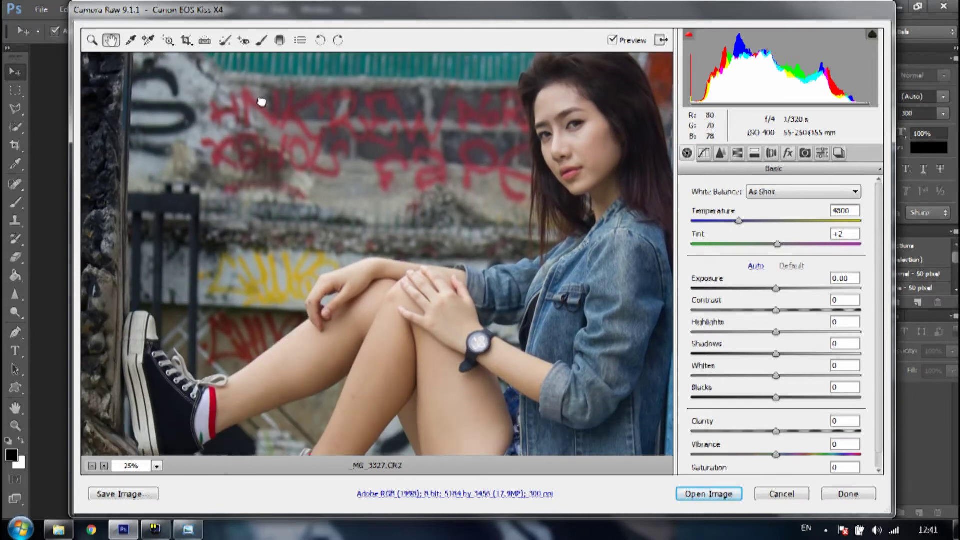
drag(257, 97, 541, 213)
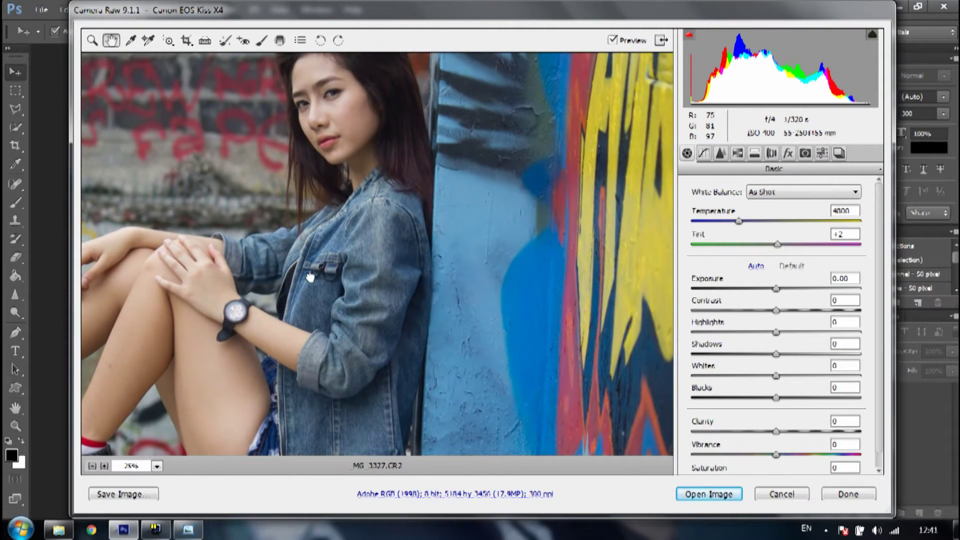
drag(265, 300, 180, 398)
mouse_move(459, 181)
mouse_down()
mouse_move(444, 193)
mouse_move(606, 172)
mouse_up()
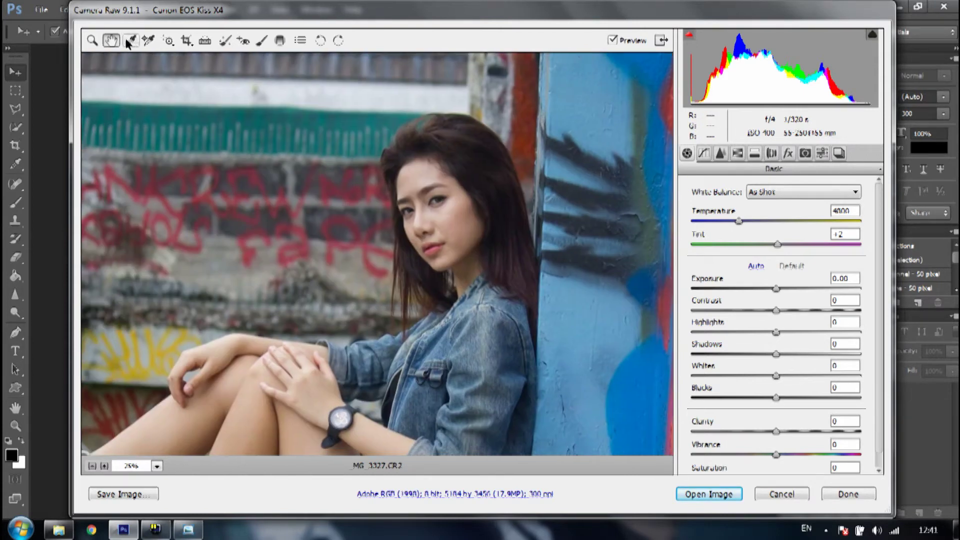
click(92, 40)
mouse_move(379, 166)
mouse_down()
mouse_move(355, 164)
mouse_move(343, 180)
mouse_up()
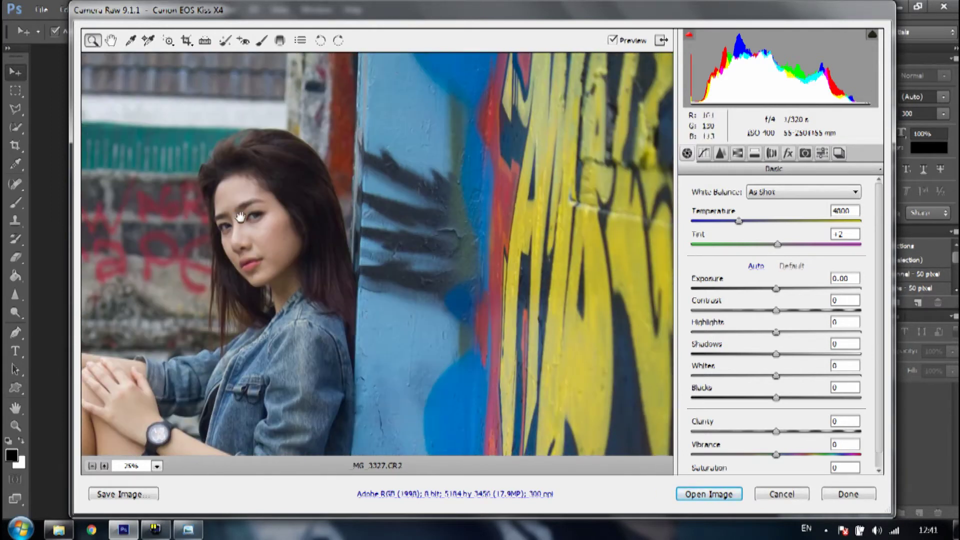
drag(354, 371, 504, 391)
drag(486, 359, 266, 192)
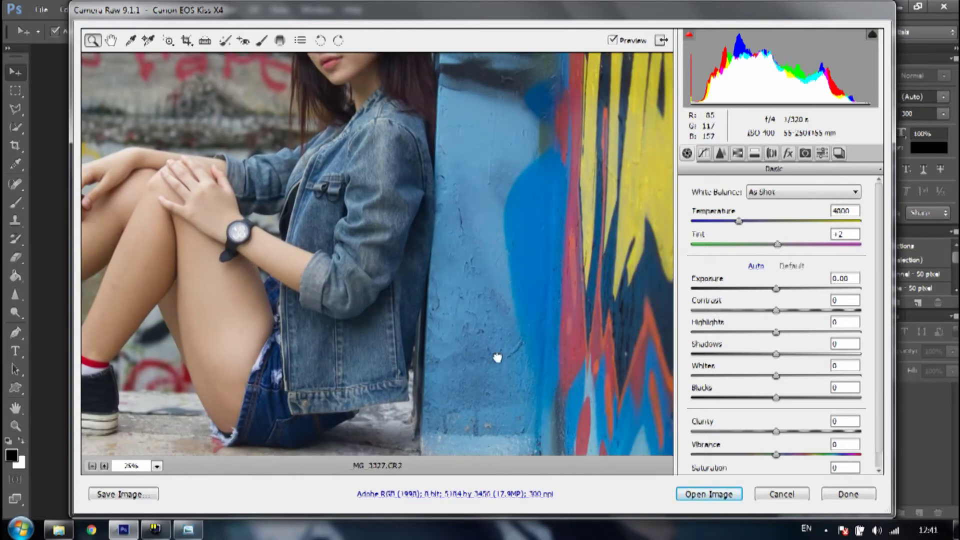
drag(502, 349, 225, 118)
click(156, 466)
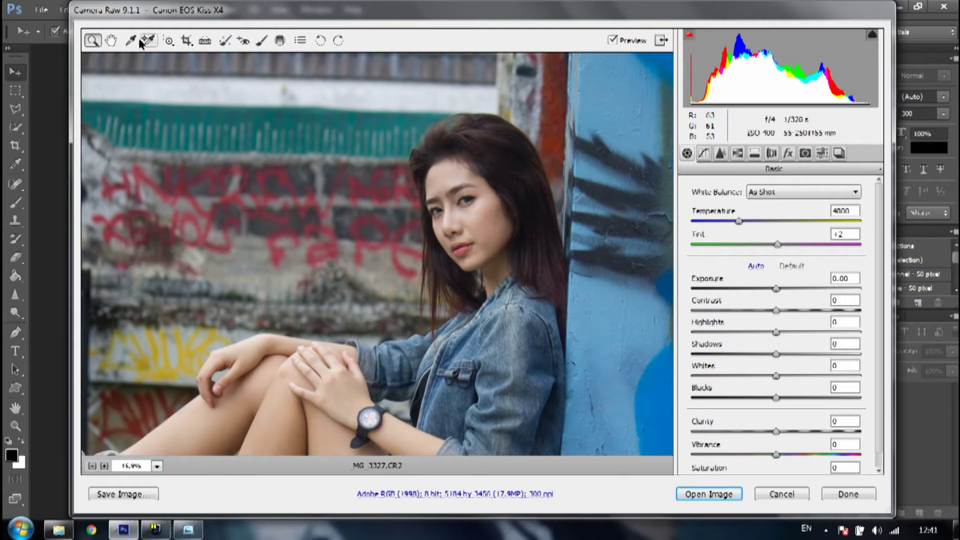
- Sample wall and graffiti areas with the White Balance tool to reach Temperature 5350, Tint +1
click(131, 40)
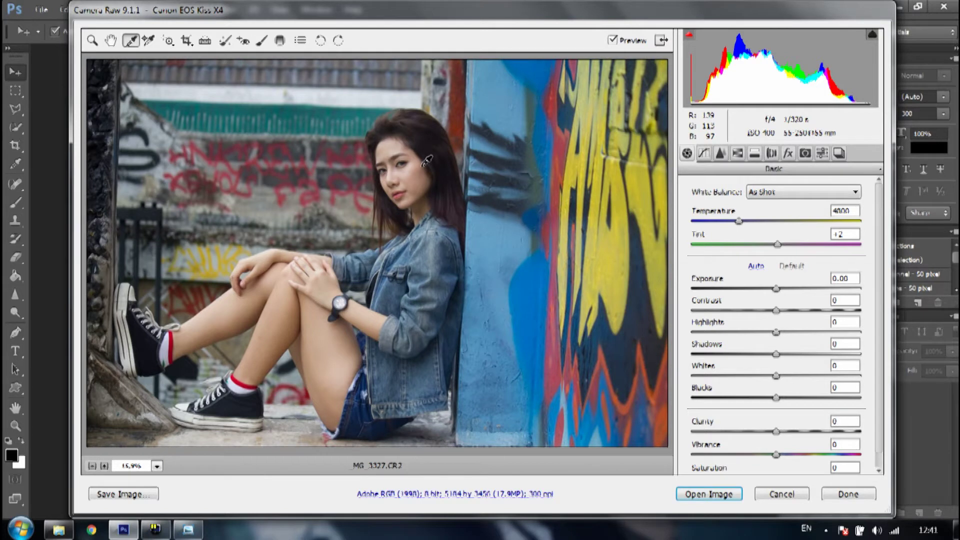
click(331, 123)
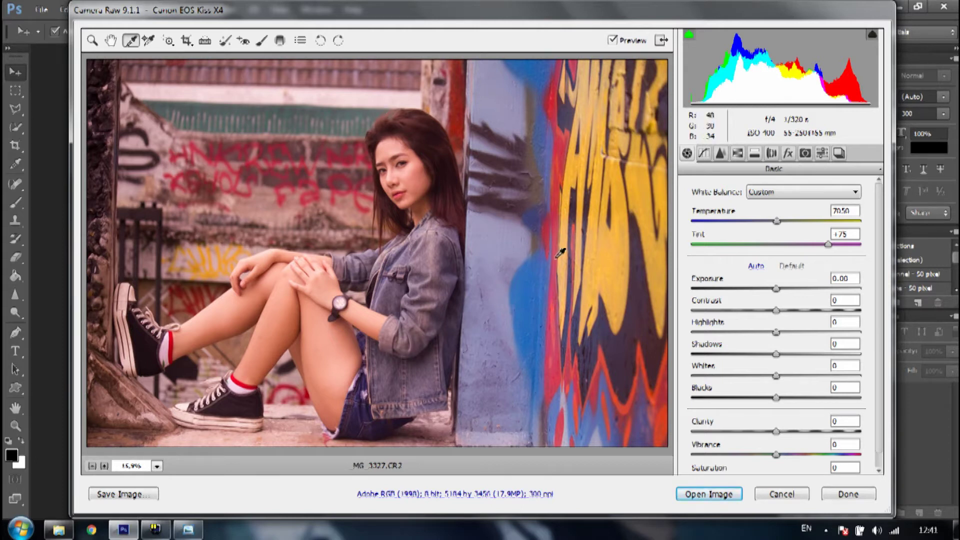
click(606, 243)
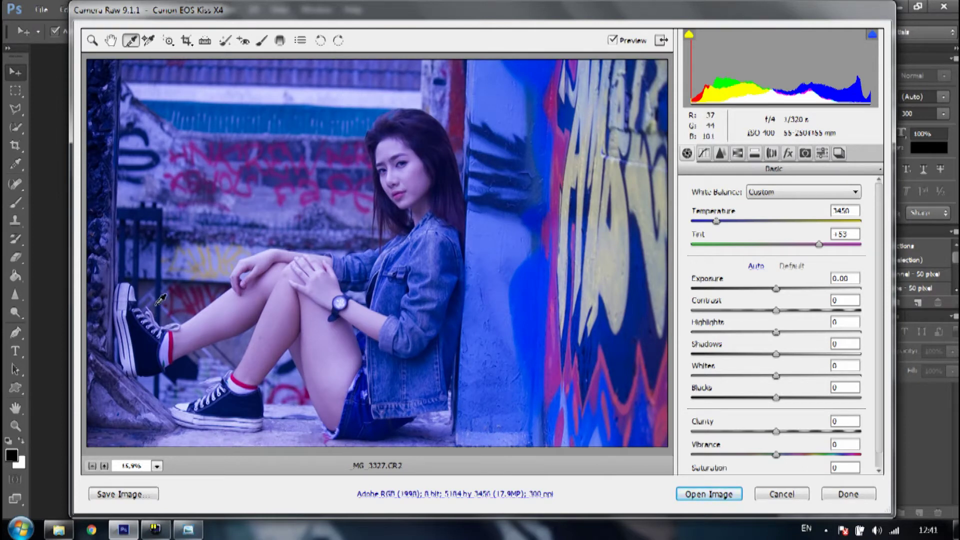
click(106, 215)
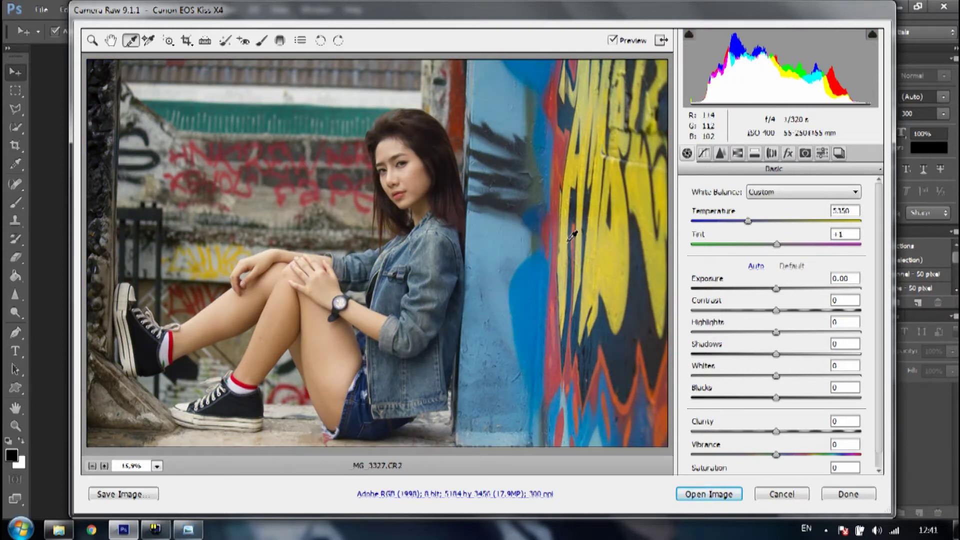
- Place colour sample points on the graffiti, blue wall and knee, then clear all samplers
click(148, 41)
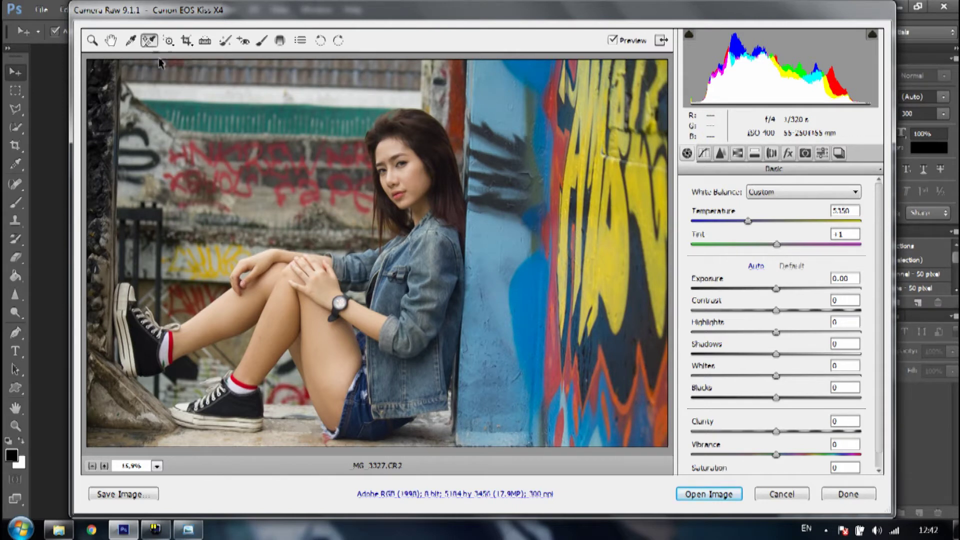
click(300, 114)
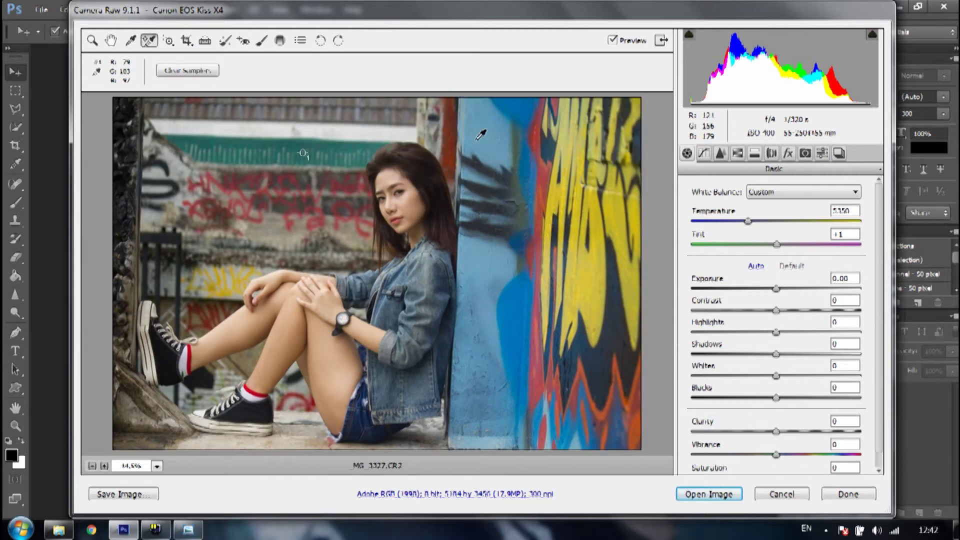
click(476, 140)
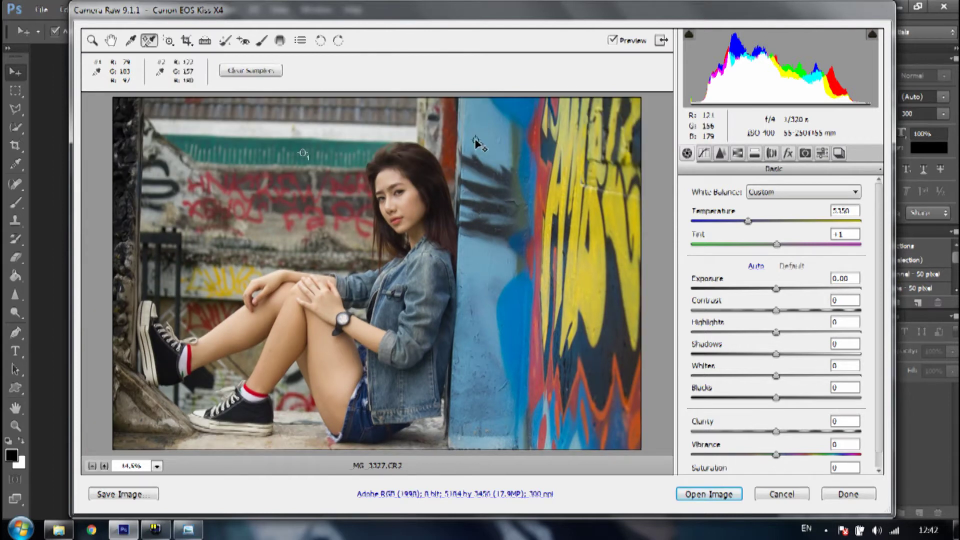
click(545, 275)
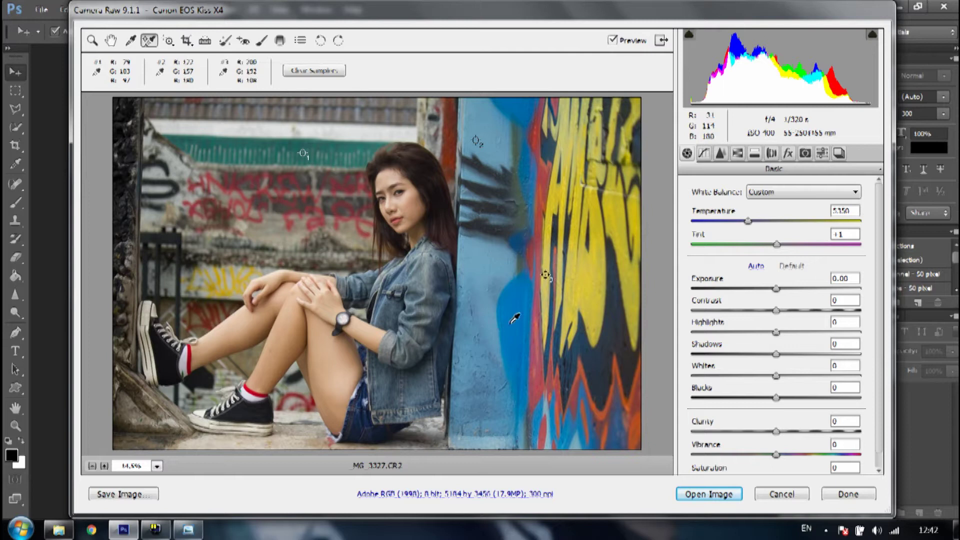
click(500, 342)
click(251, 287)
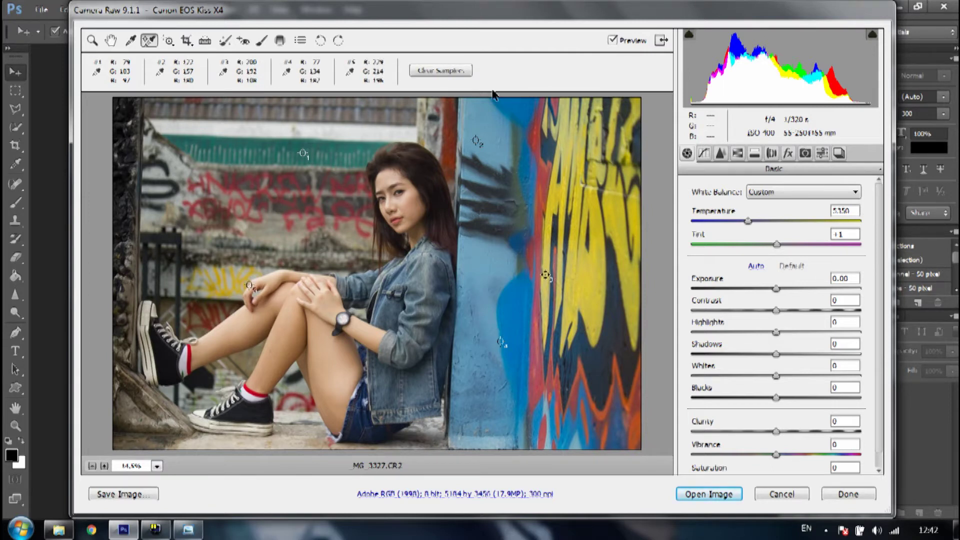
click(438, 70)
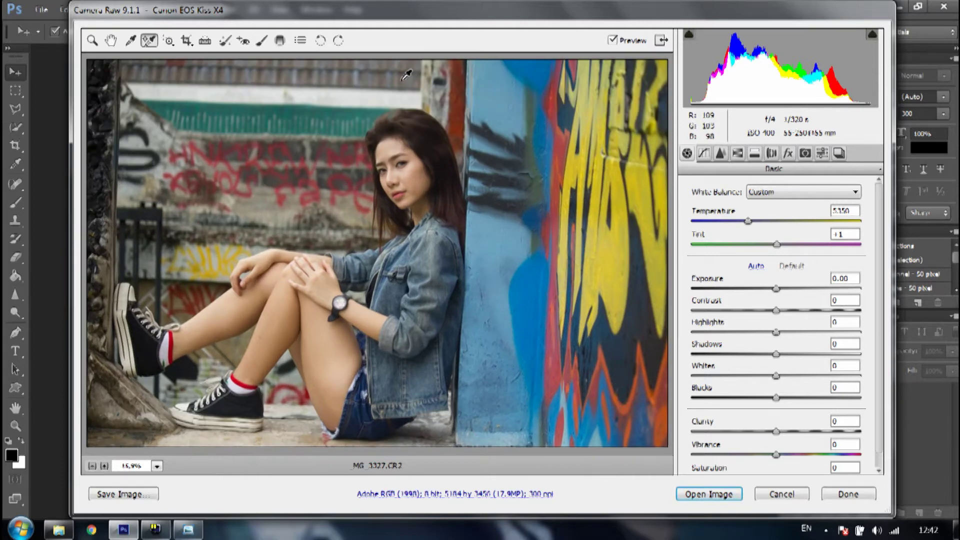
- Drag on the blue wall and hair tones with the Targeted Adjustment Tool to darken and add contrast
click(168, 41)
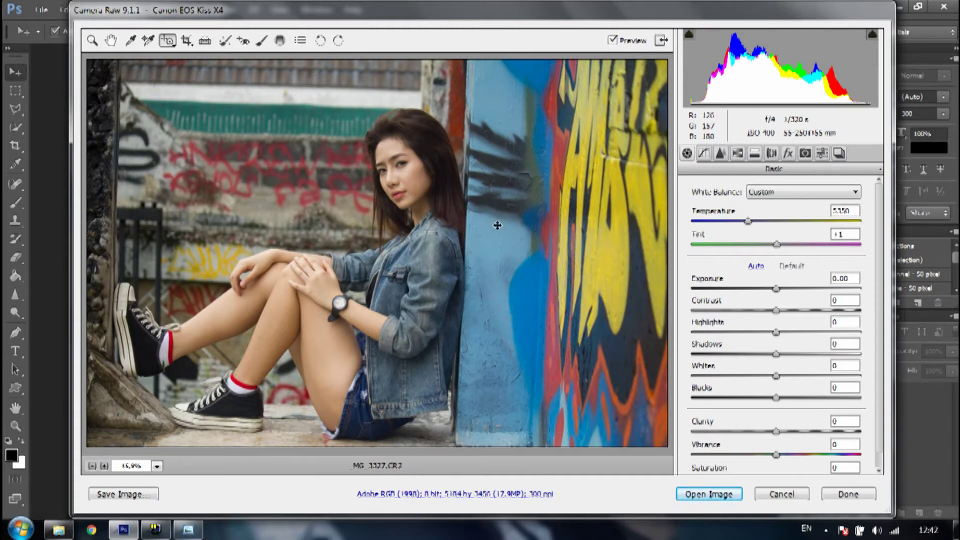
drag(498, 223, 505, 175)
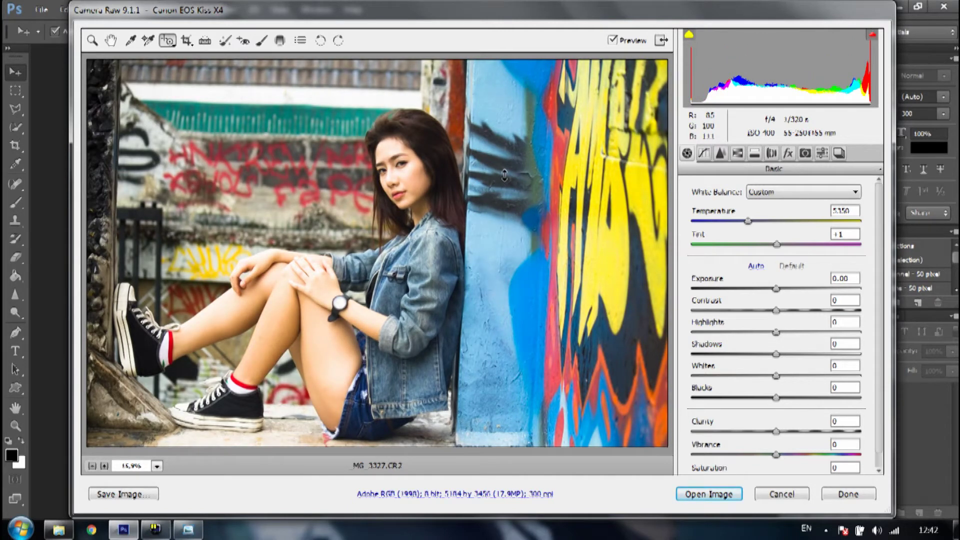
drag(505, 184, 503, 259)
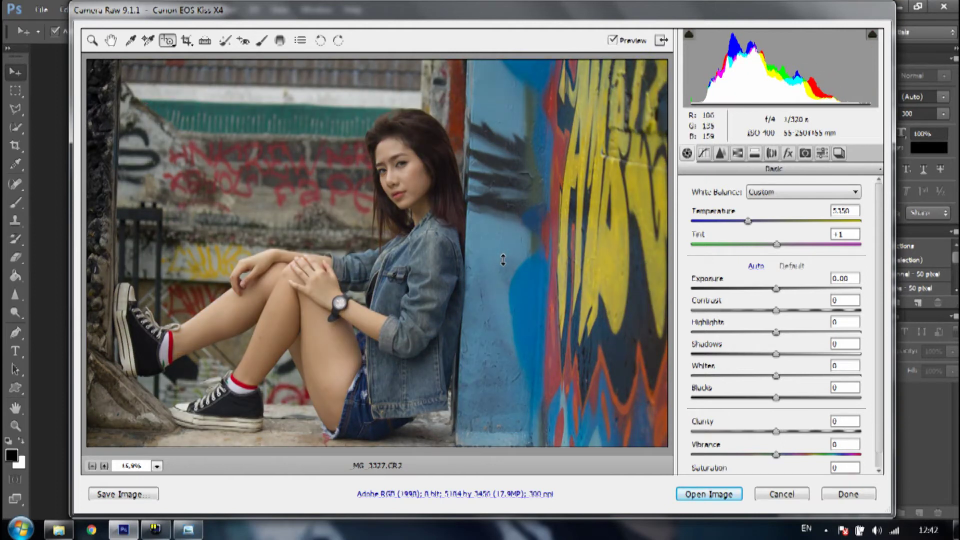
drag(503, 259, 501, 231)
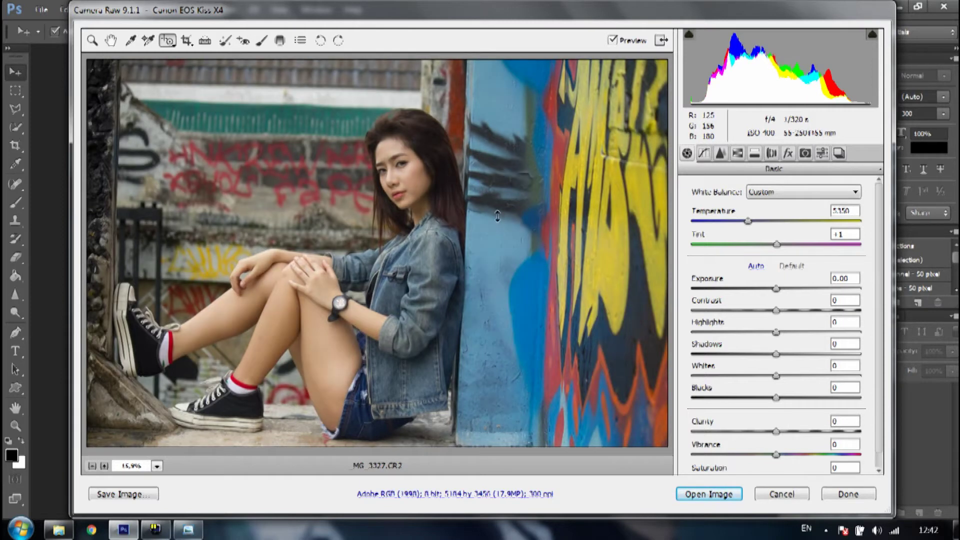
drag(437, 150, 435, 88)
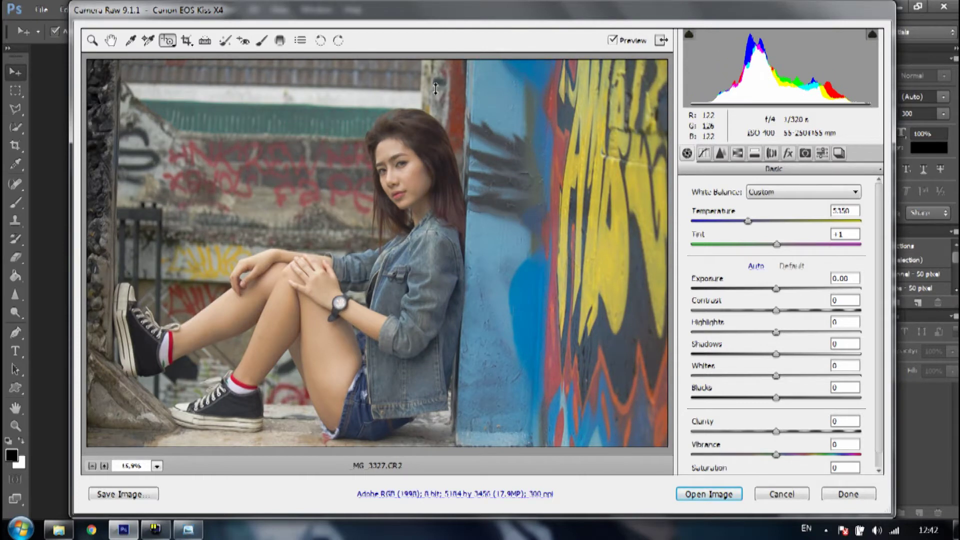
mouse_move(436, 89)
mouse_down()
mouse_move(435, 173)
mouse_move(436, 163)
mouse_up()
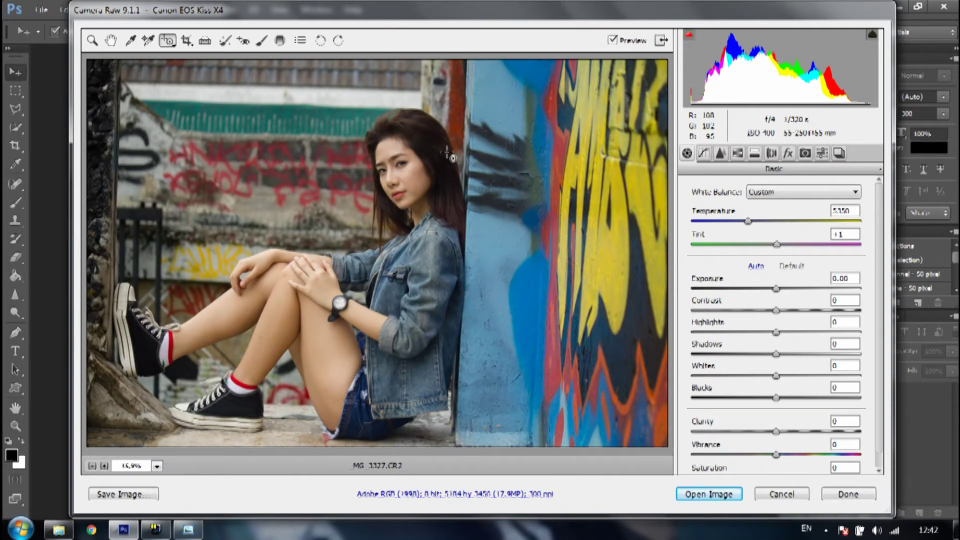
click(188, 42)
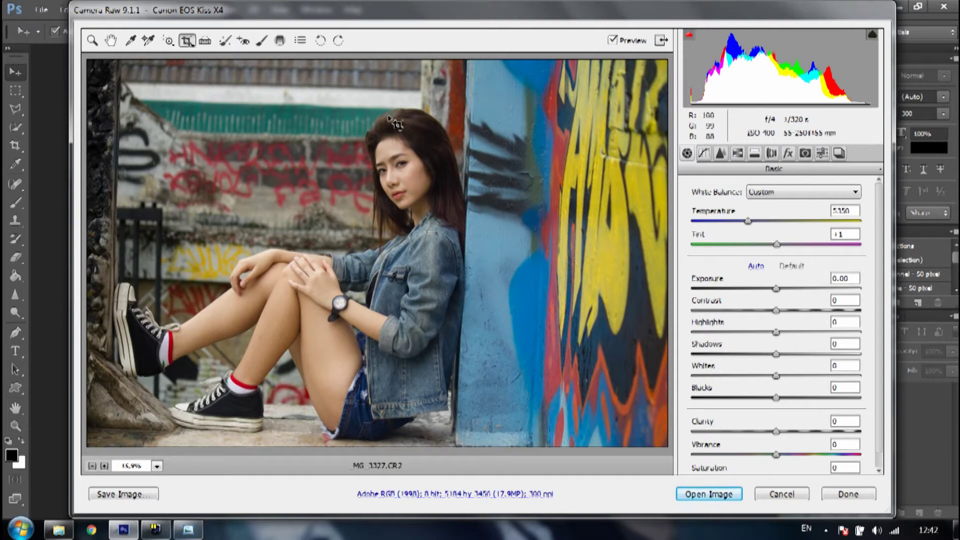
- Level the photo by tracing the wall's edge with the Straighten tool and apply the crop
drag(92, 80, 664, 413)
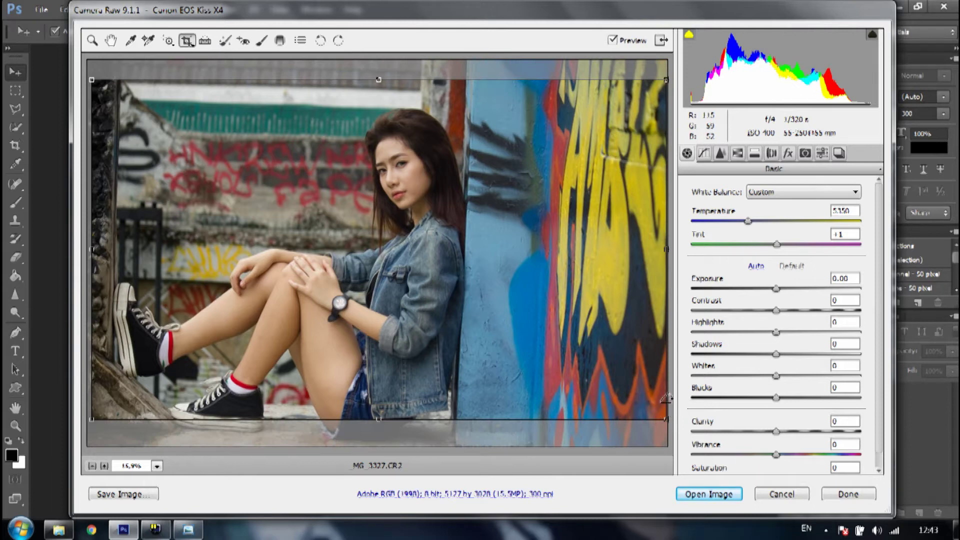
key(Escape)
click(205, 40)
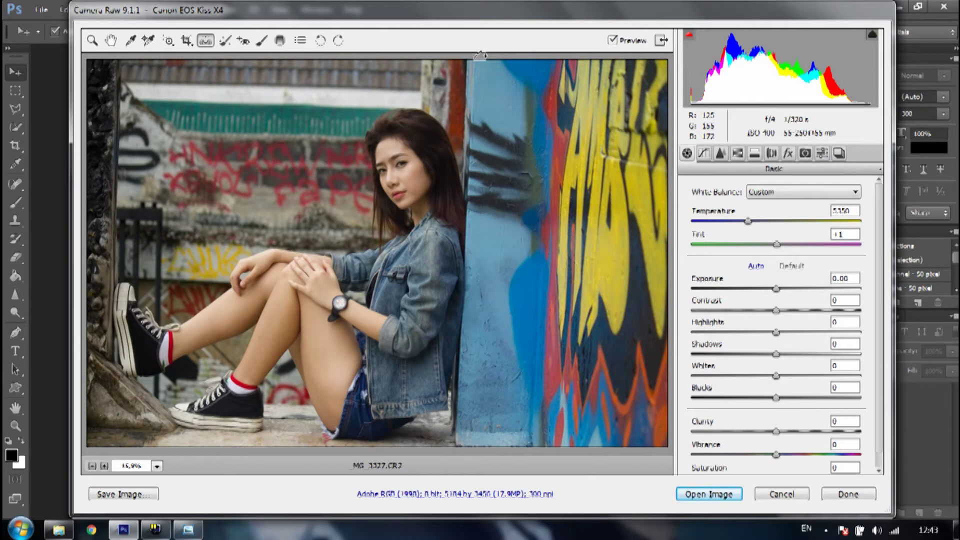
drag(120, 58, 111, 357)
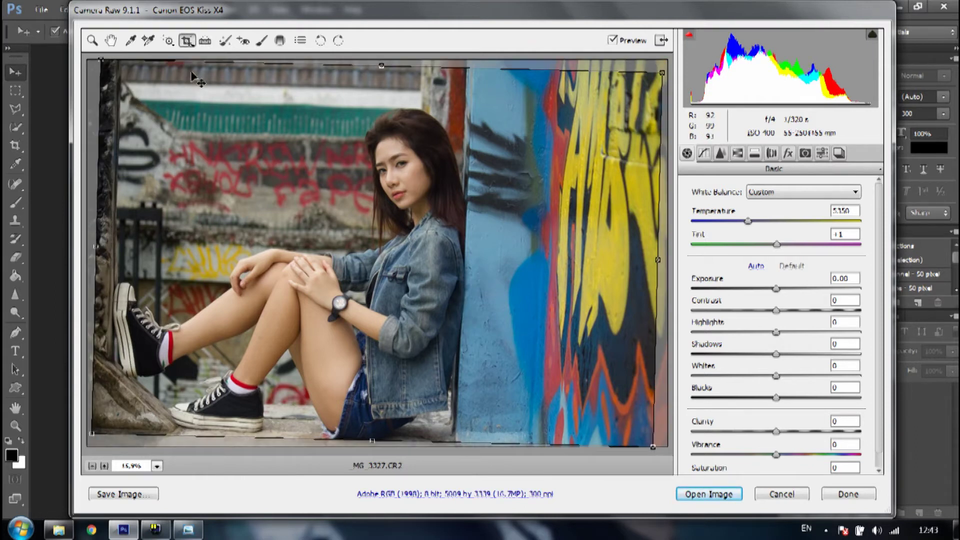
key(Escape)
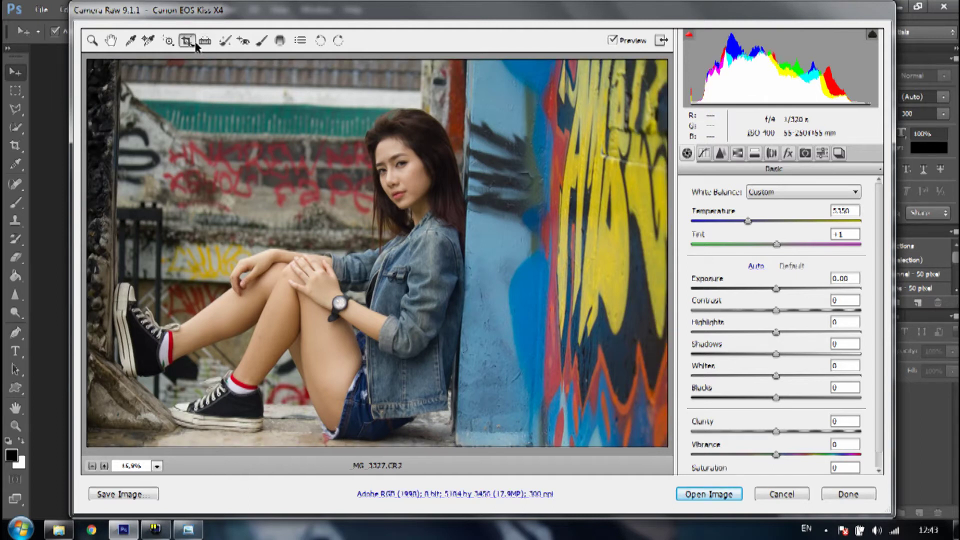
click(203, 44)
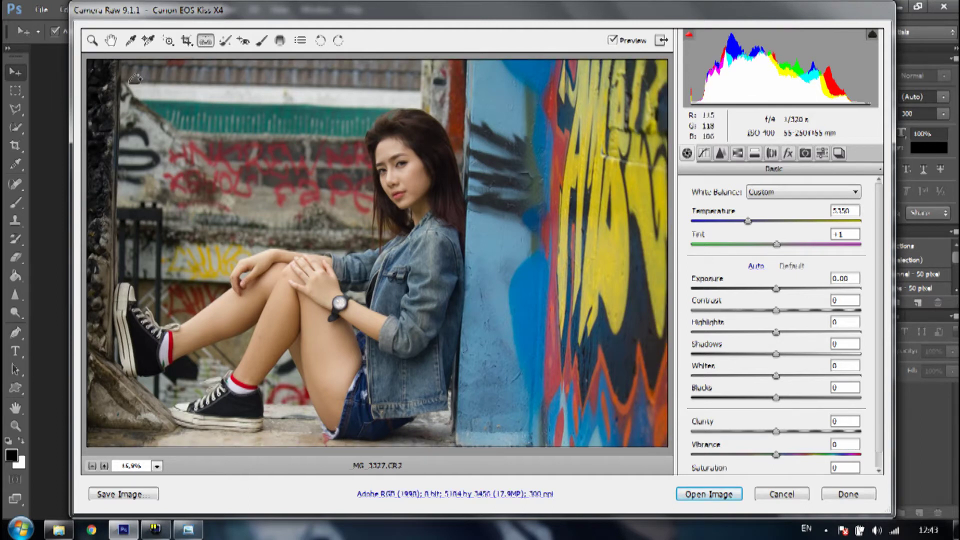
drag(123, 80, 426, 85)
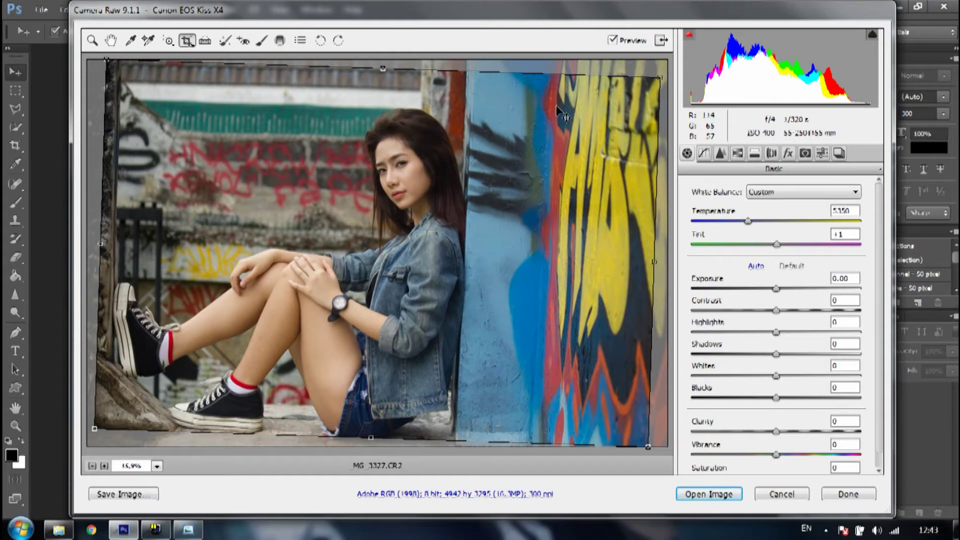
key(z)
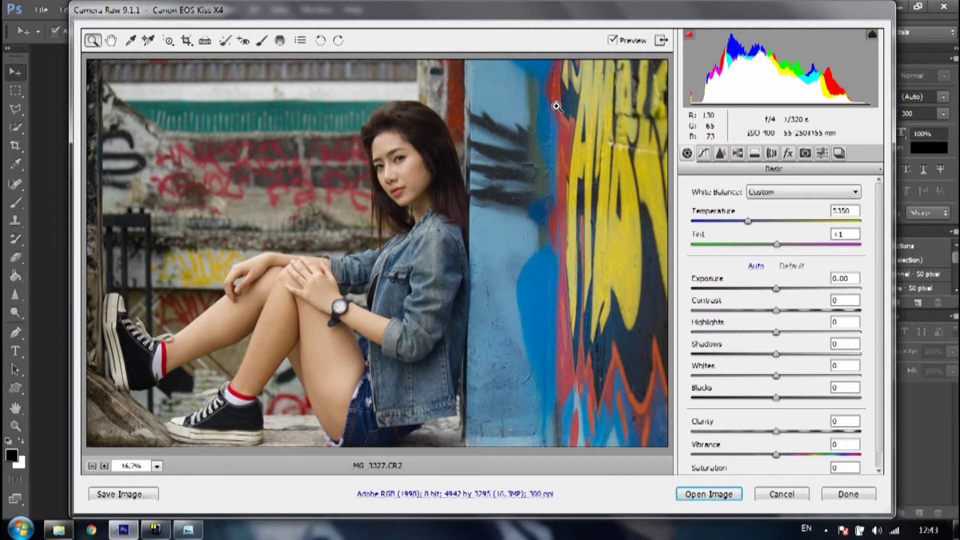
- Zoom onto her face and heal the cheek blemish with a radius-3 Heal spot
click(224, 42)
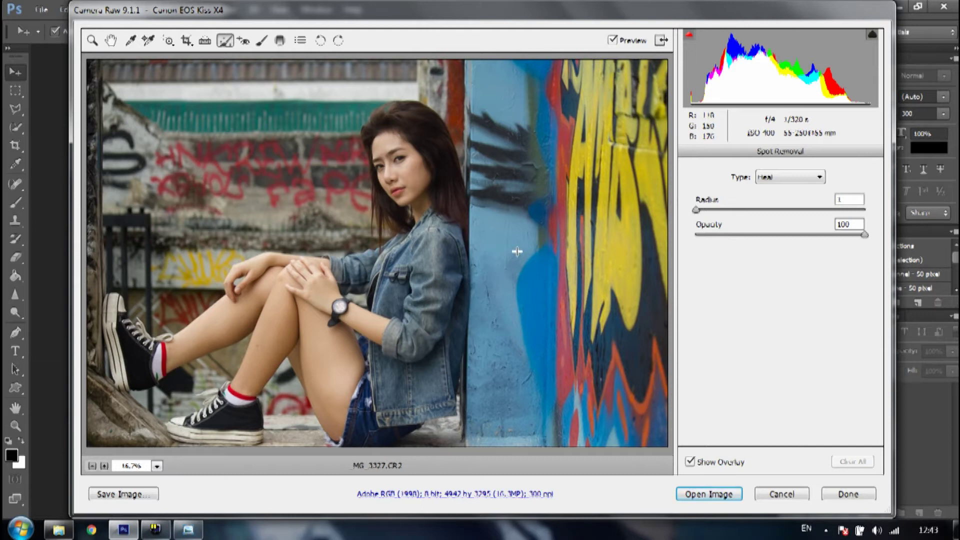
key(alt)
scroll(499, 255, up, 1)
scroll(499, 265, up, 1)
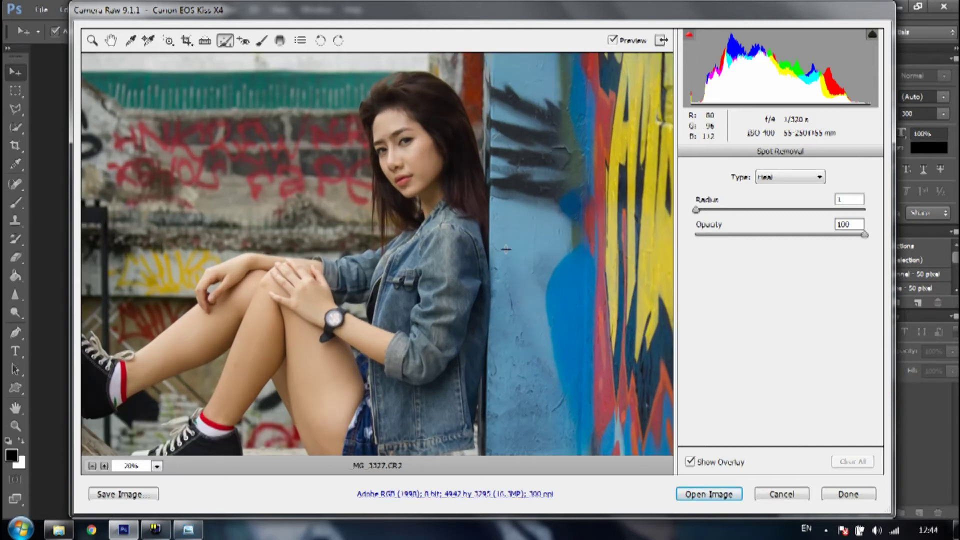
key(alt)
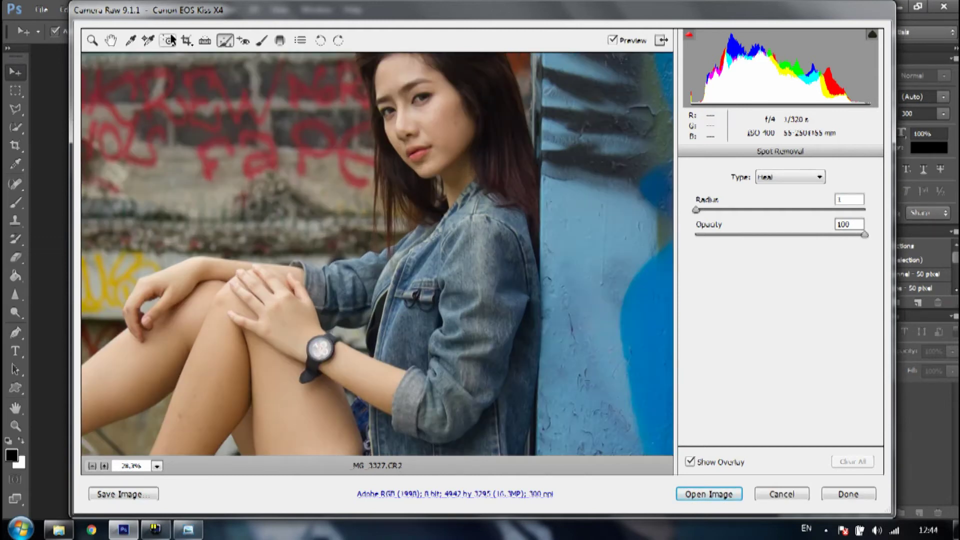
scroll(459, 136, up, 1)
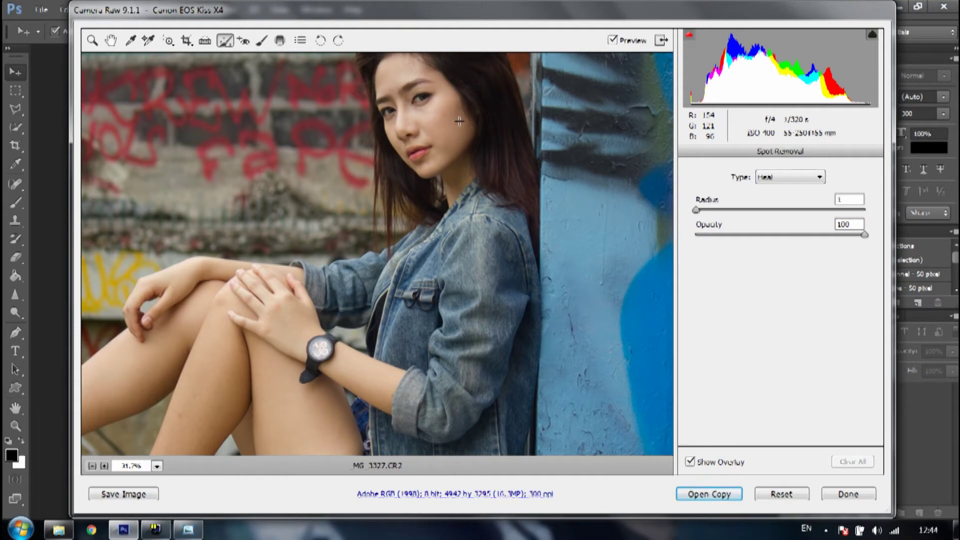
key(alt)
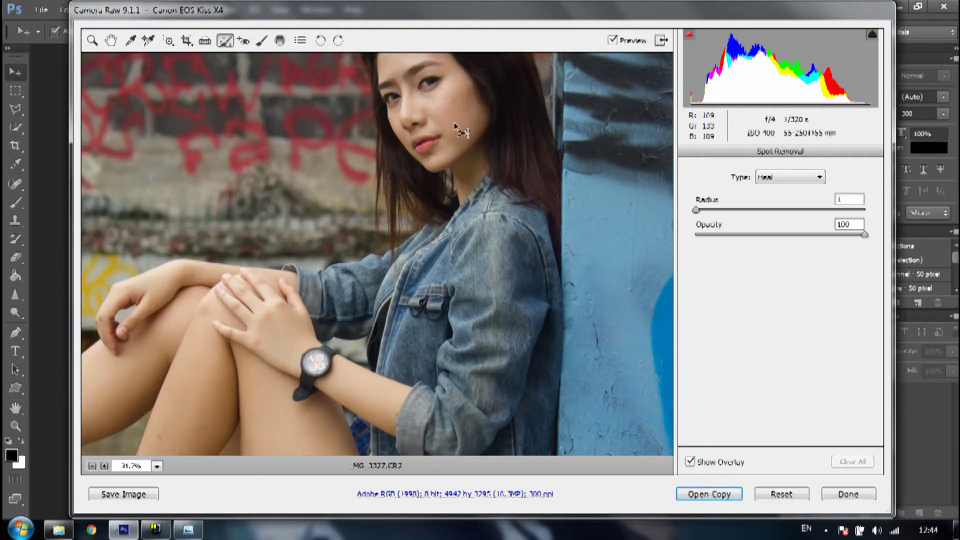
scroll(460, 108, up, 1)
scroll(460, 108, up, 1)
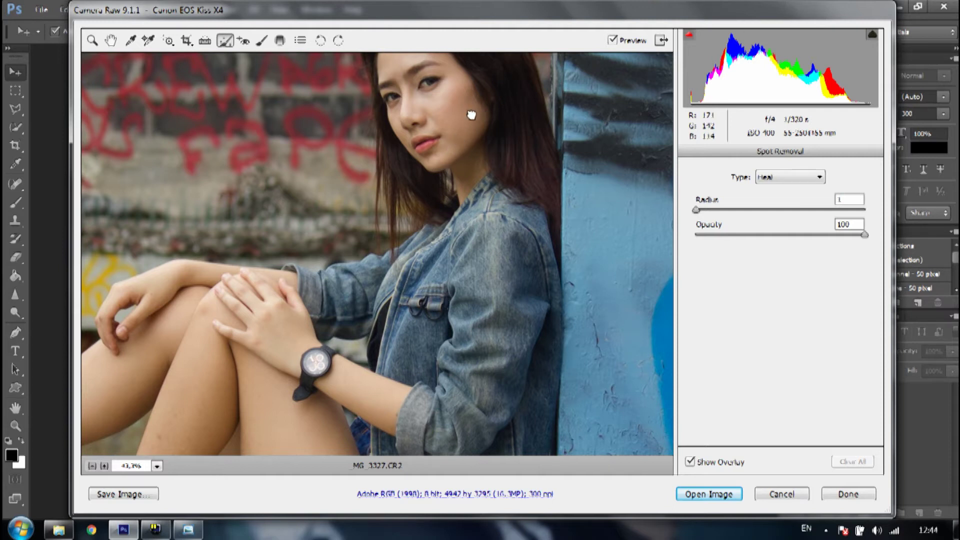
scroll(471, 115, up, 1)
drag(450, 206, 380, 290)
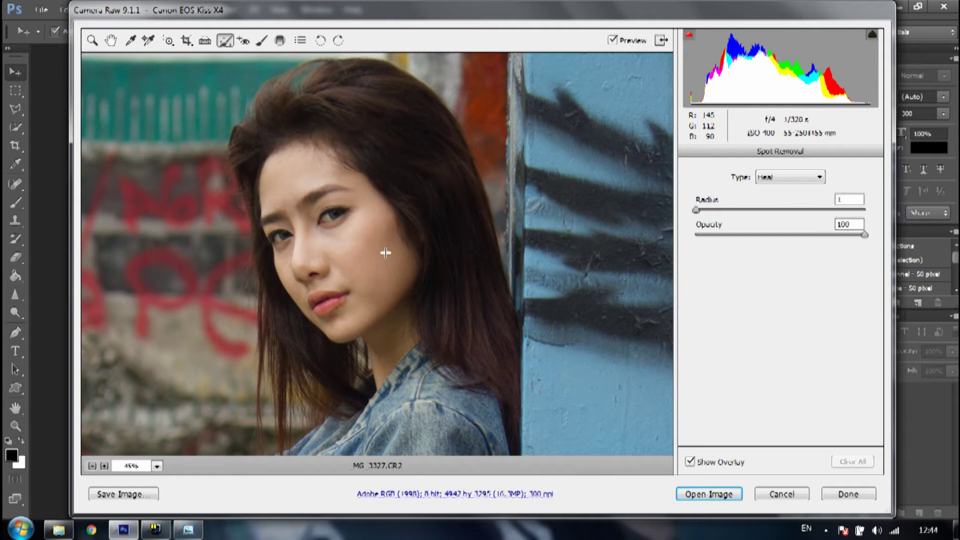
key(bracketright)
key(bracketright)
click(388, 254)
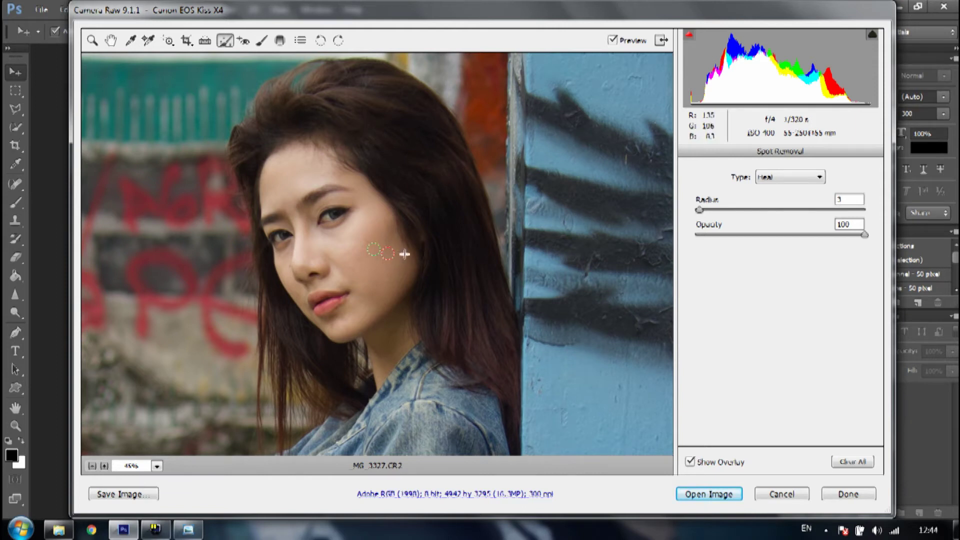
- Try Red Eye Removal on her eye, then set the zoom back to Fit in View
click(243, 42)
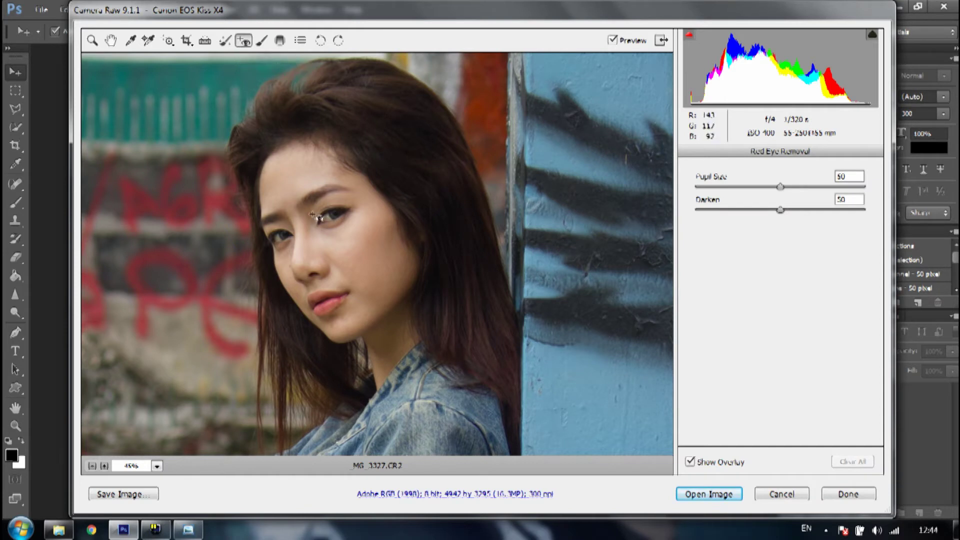
mouse_move(314, 206)
mouse_down()
mouse_move(346, 222)
mouse_move(359, 217)
mouse_up()
click(156, 465)
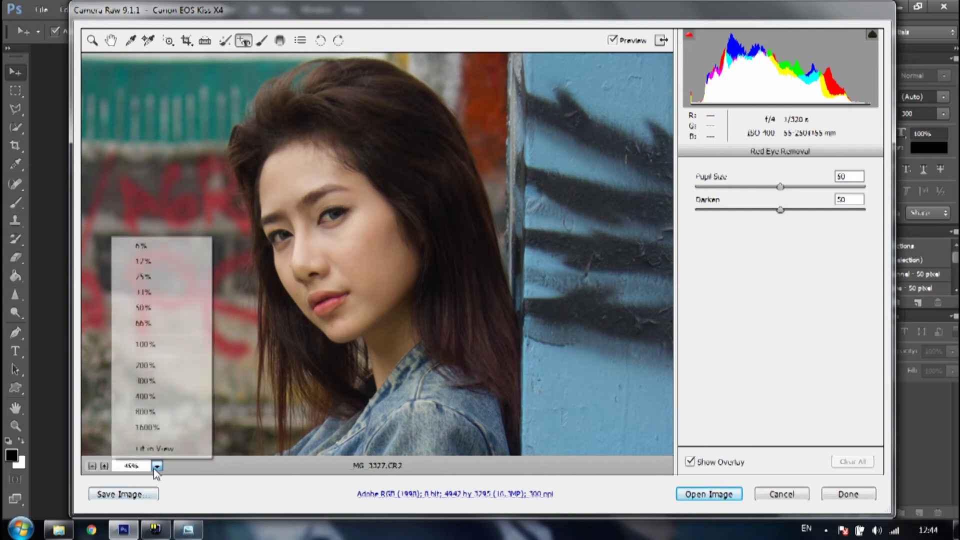
click(143, 450)
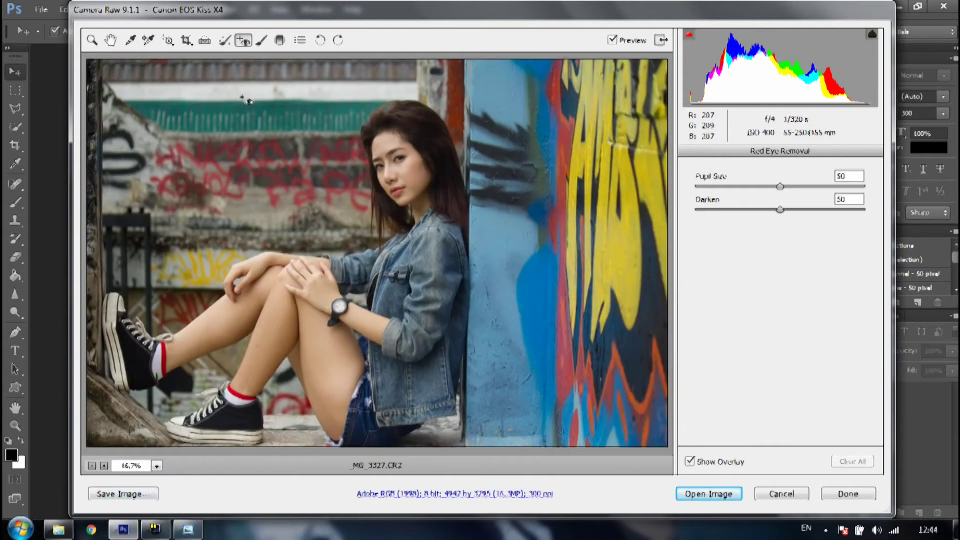
- Paint an adjustment brush mask over her hair, jacket, thighs and lower legs
click(261, 40)
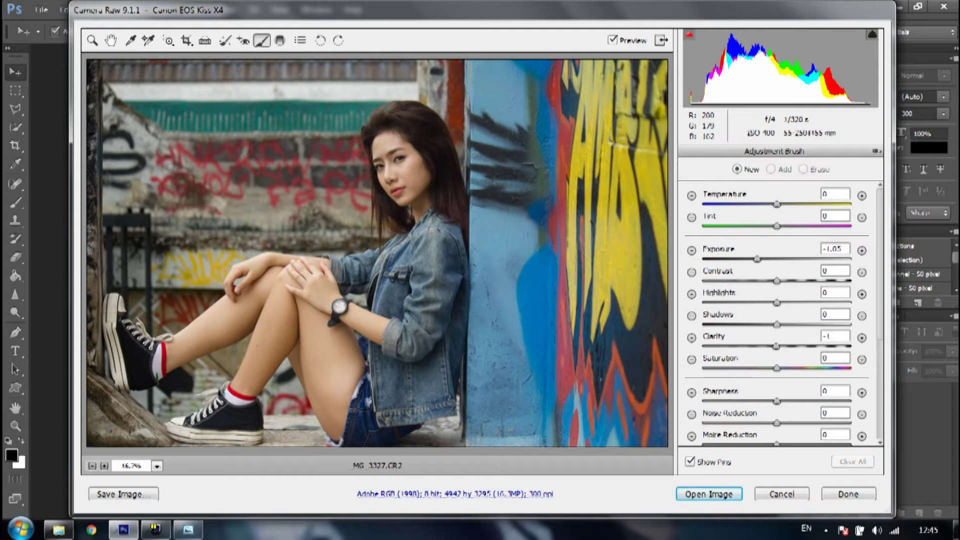
click(280, 310)
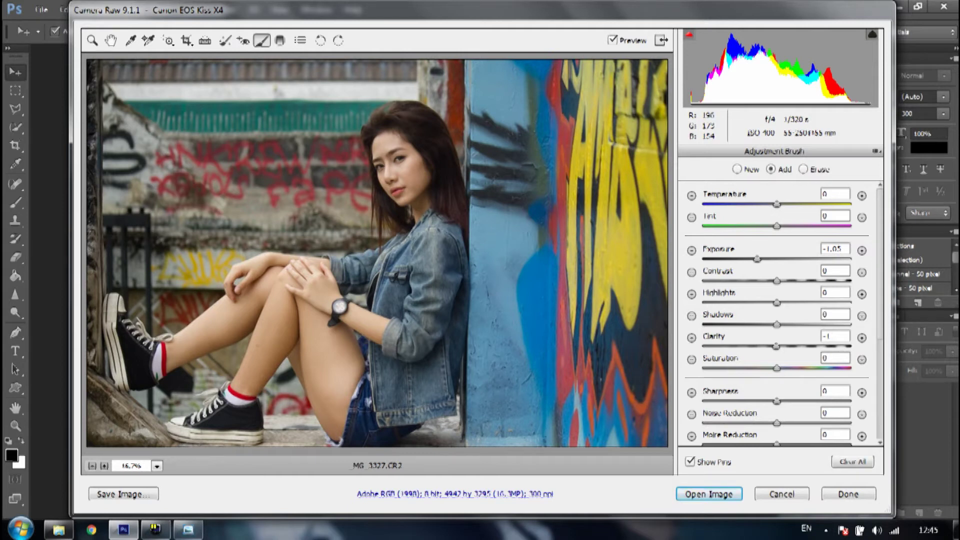
drag(391, 143, 425, 280)
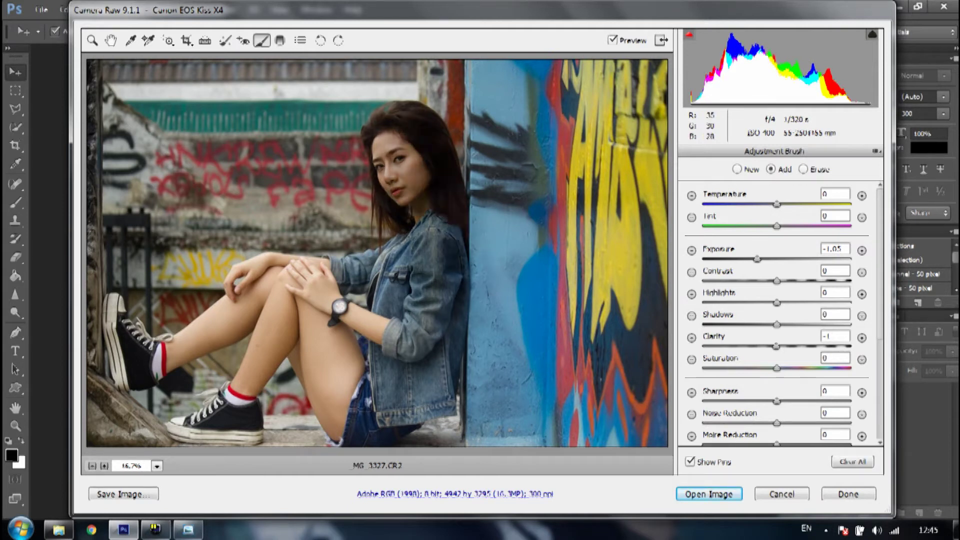
drag(428, 320, 420, 365)
mouse_move(400, 262)
mouse_down()
mouse_move(415, 415)
mouse_move(345, 370)
mouse_move(320, 285)
mouse_move(325, 400)
mouse_move(315, 370)
mouse_move(325, 310)
mouse_move(373, 325)
mouse_up()
mouse_move(315, 270)
mouse_down()
mouse_move(265, 310)
mouse_move(250, 375)
mouse_up()
mouse_move(260, 295)
mouse_down()
mouse_move(200, 345)
mouse_move(220, 360)
mouse_up()
- Raise the painted areas' Exposure to about +0.5
drag(758, 259, 797, 258)
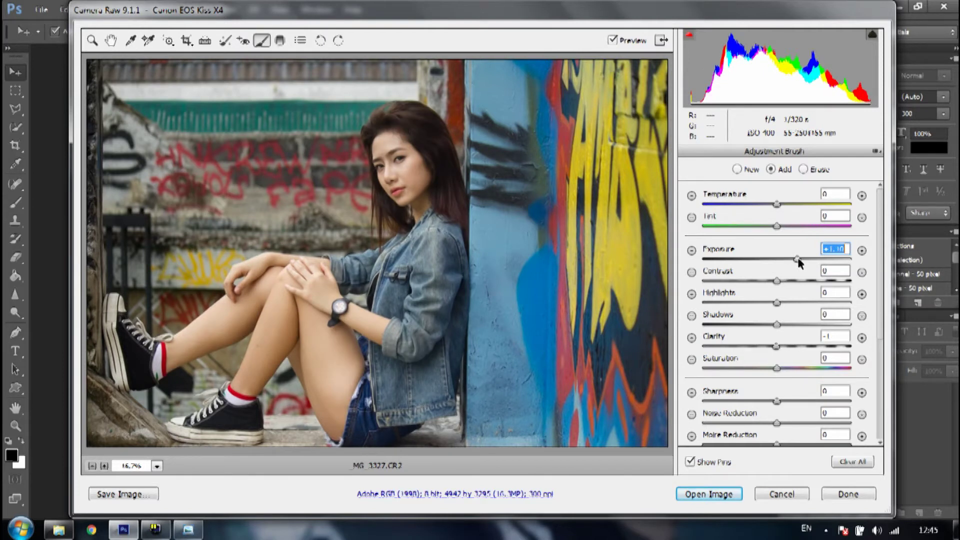
drag(798, 259, 785, 260)
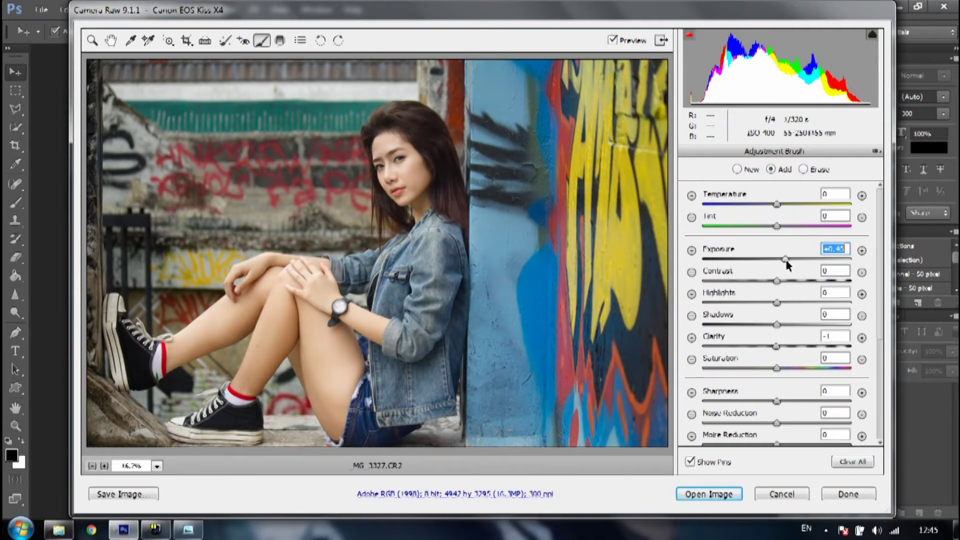
scroll(806, 291, down, 1)
scroll(805, 292, down, 2)
scroll(806, 295, down, 1)
scroll(809, 295, down, 1)
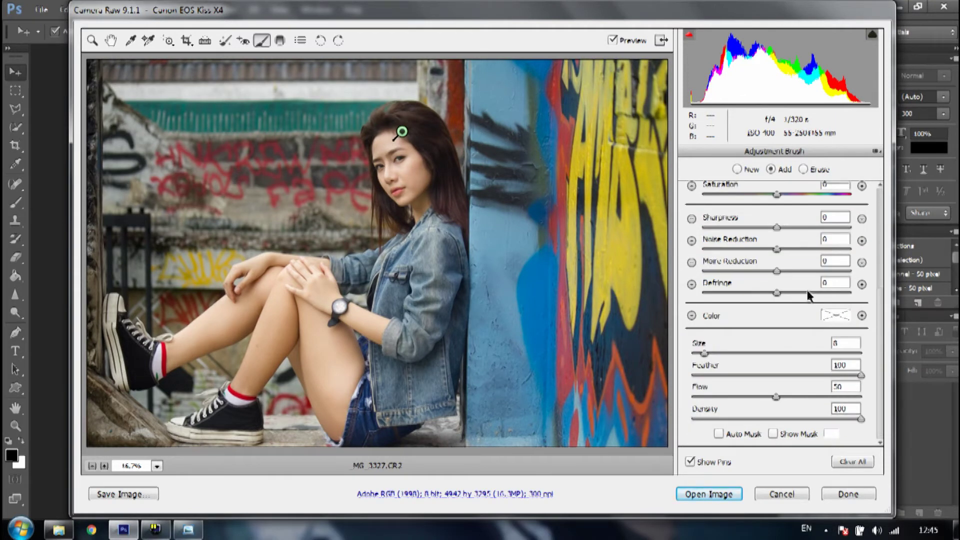
scroll(807, 297, up, 3)
scroll(807, 297, down, 3)
- Show the mask, erase it along her hair edges, then delete the brush adjustment
click(777, 435)
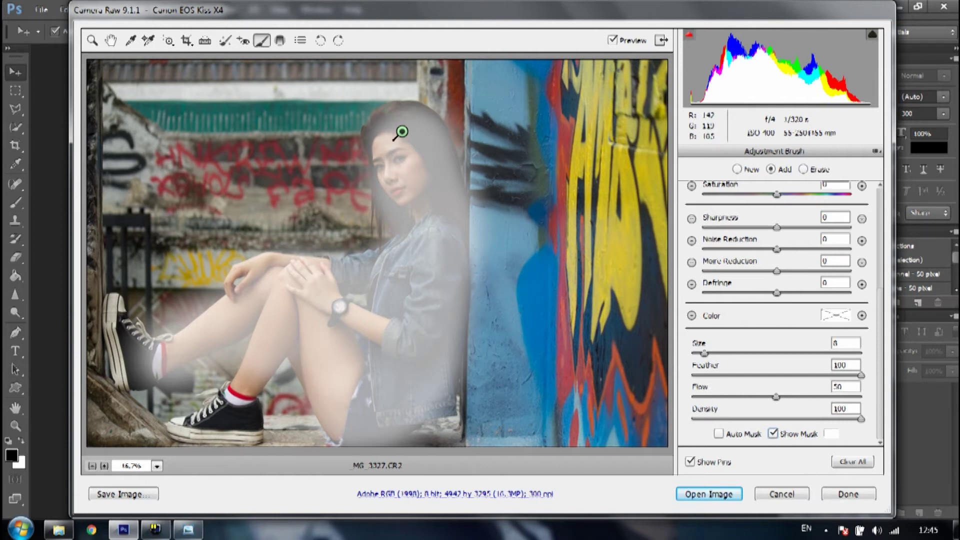
click(803, 169)
drag(462, 104, 484, 207)
mouse_move(424, 100)
mouse_down()
mouse_move(445, 123)
mouse_move(483, 233)
mouse_up()
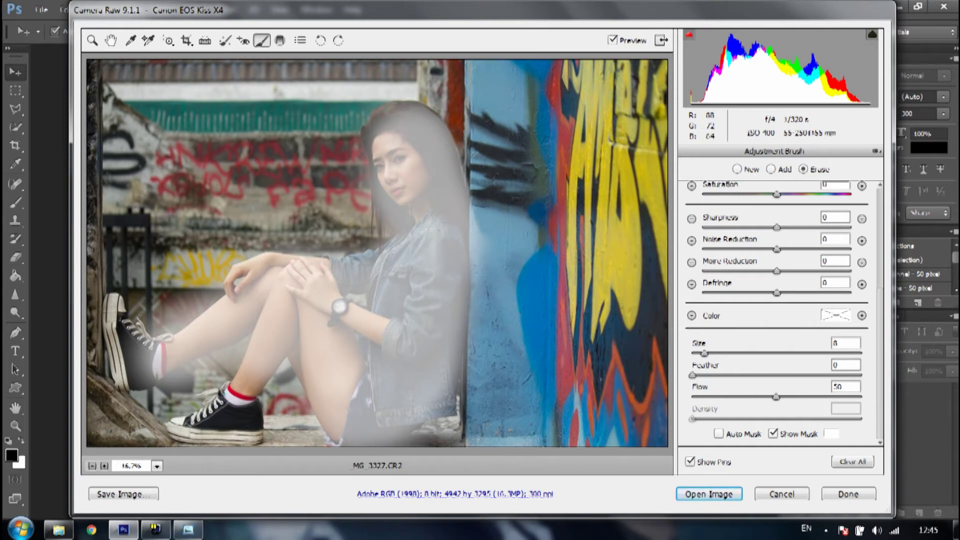
key(Delete)
click(280, 40)
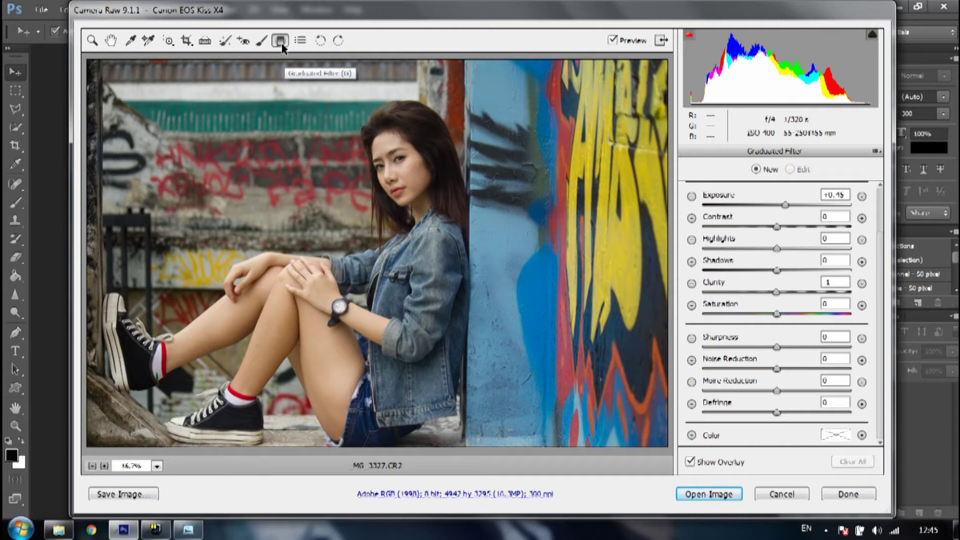
drag(331, 61, 330, 284)
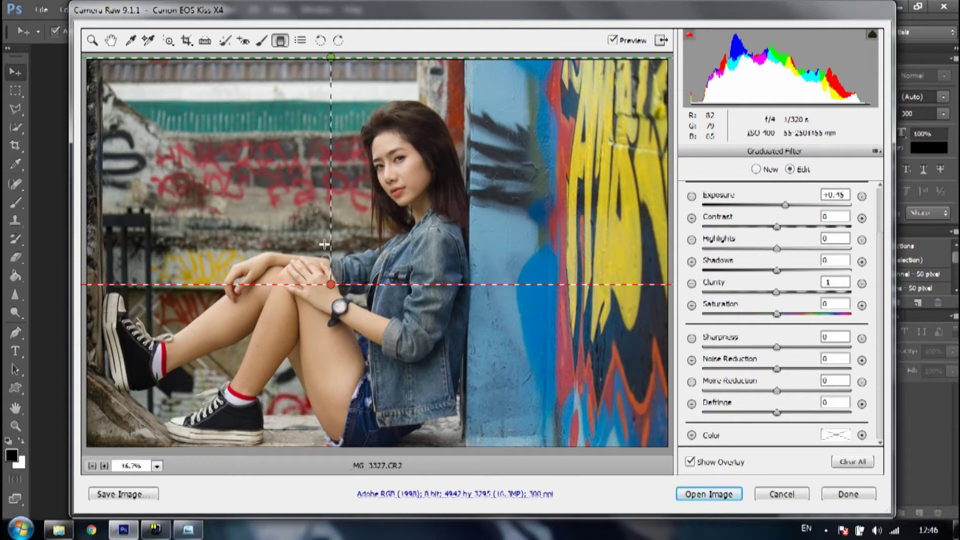
key(Delete)
drag(377, 55, 380, 325)
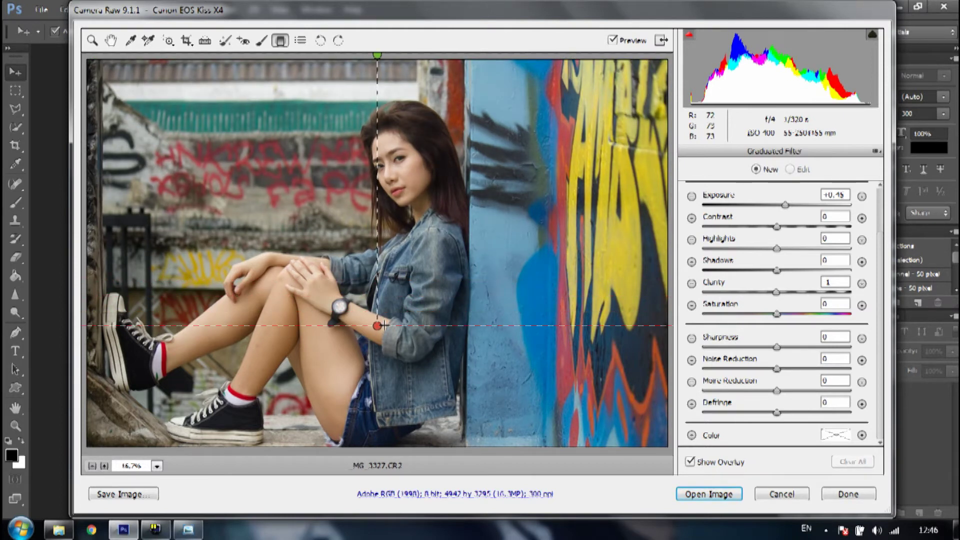
drag(790, 204, 760, 209)
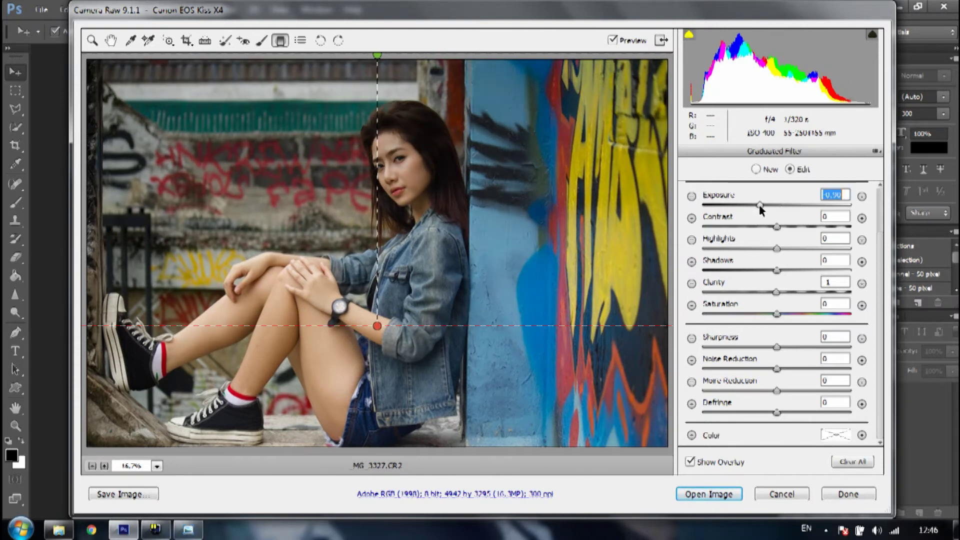
click(789, 206)
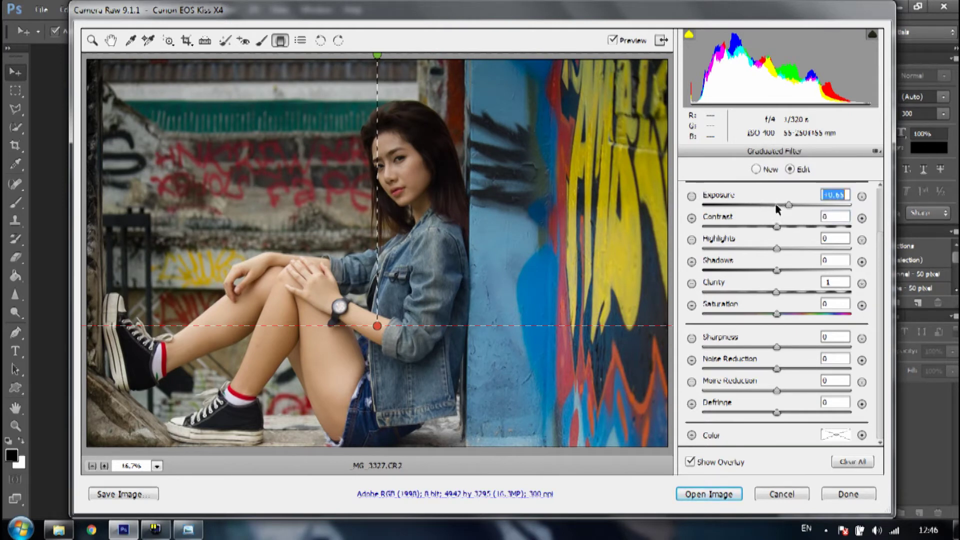
click(763, 204)
drag(764, 204, 768, 203)
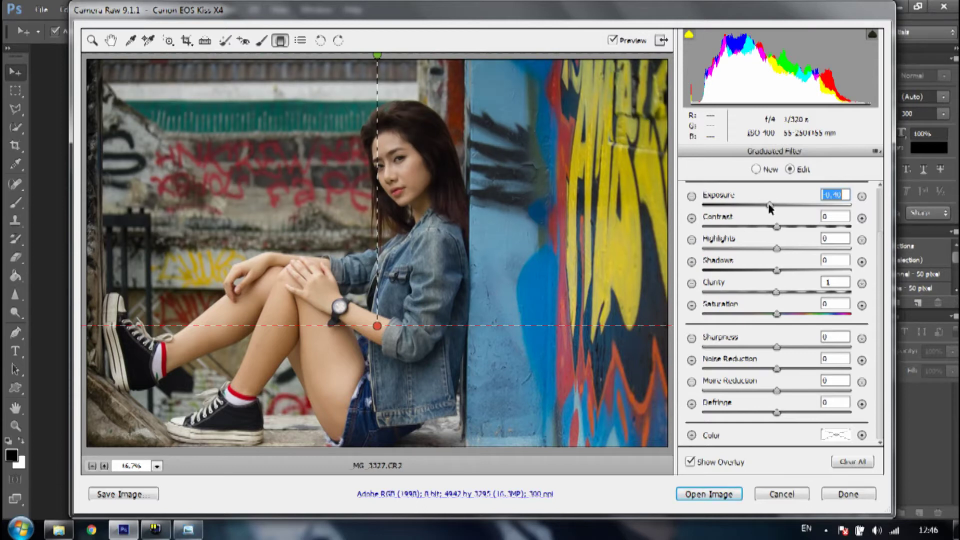
click(89, 42)
click(280, 40)
key(Delete)
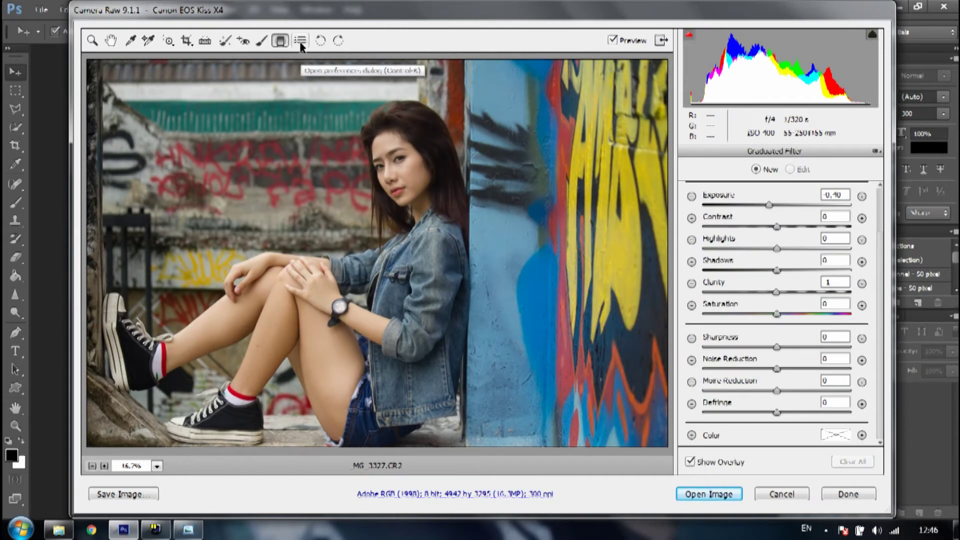
- Open and close Camera Raw Preferences, then leave the Graduated Filter for the Basic panel
click(300, 41)
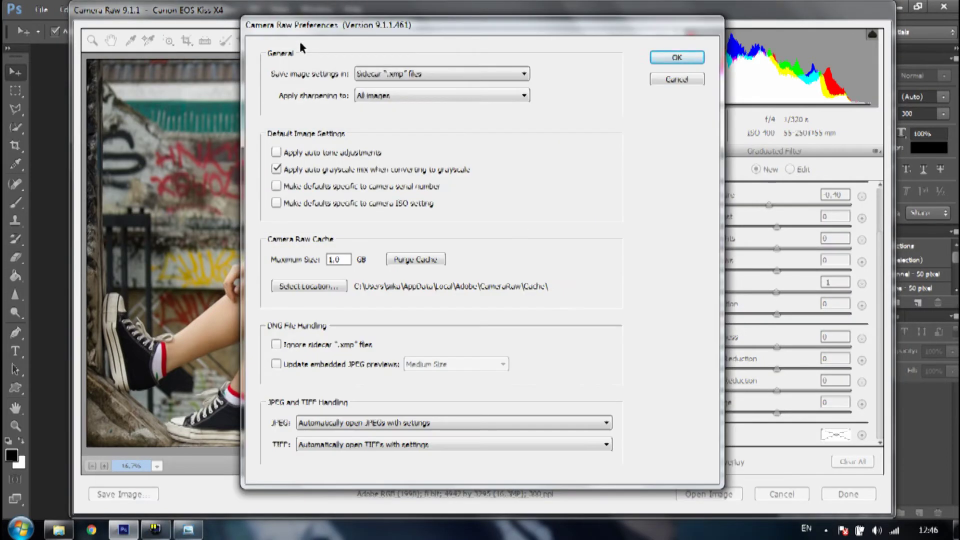
click(677, 79)
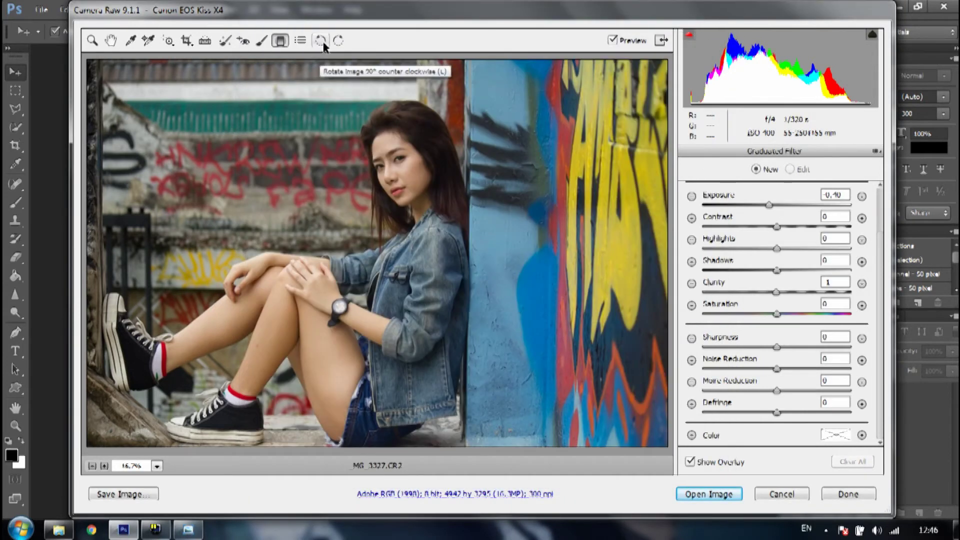
scroll(794, 212, up, 2)
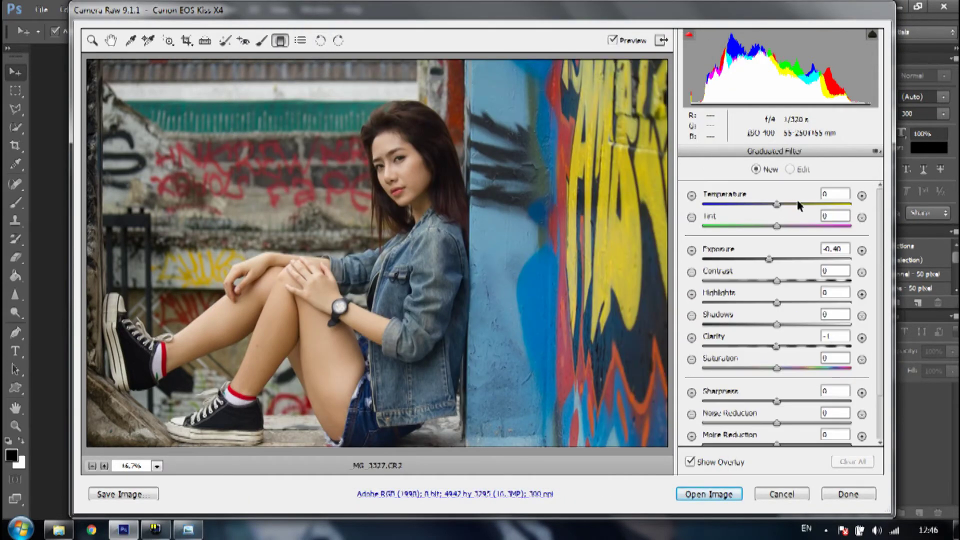
key(z)
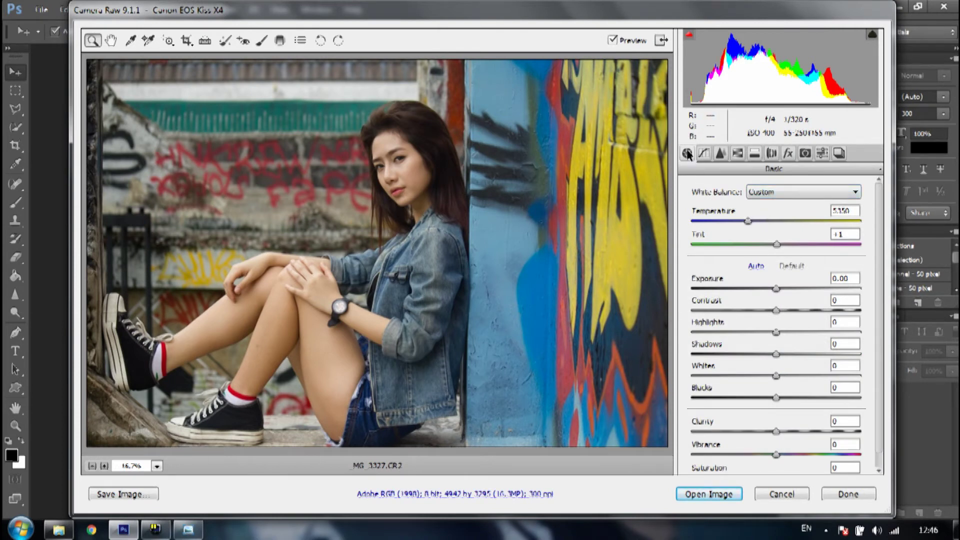
- Cycle through the As Shot, Daylight and Auto white balance presets to compare them
click(810, 196)
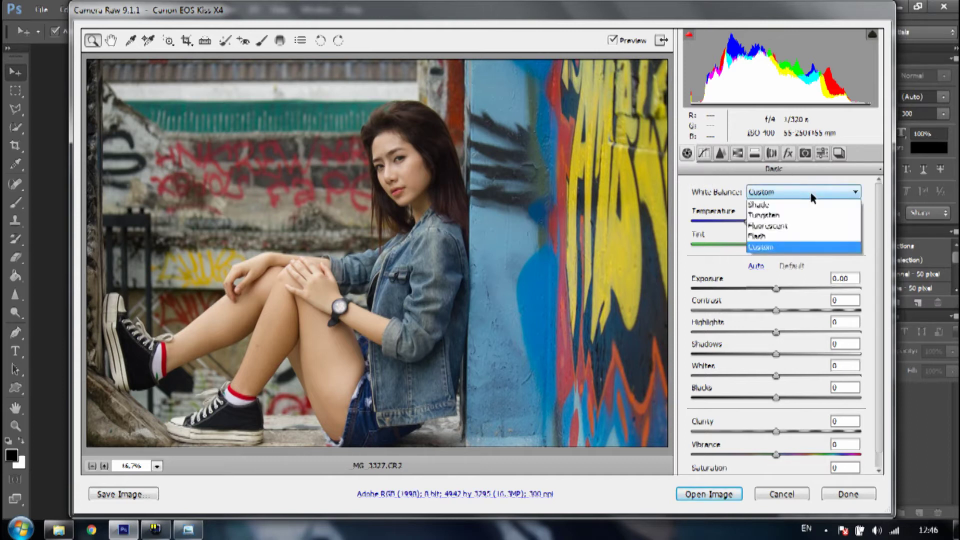
click(811, 196)
click(811, 196)
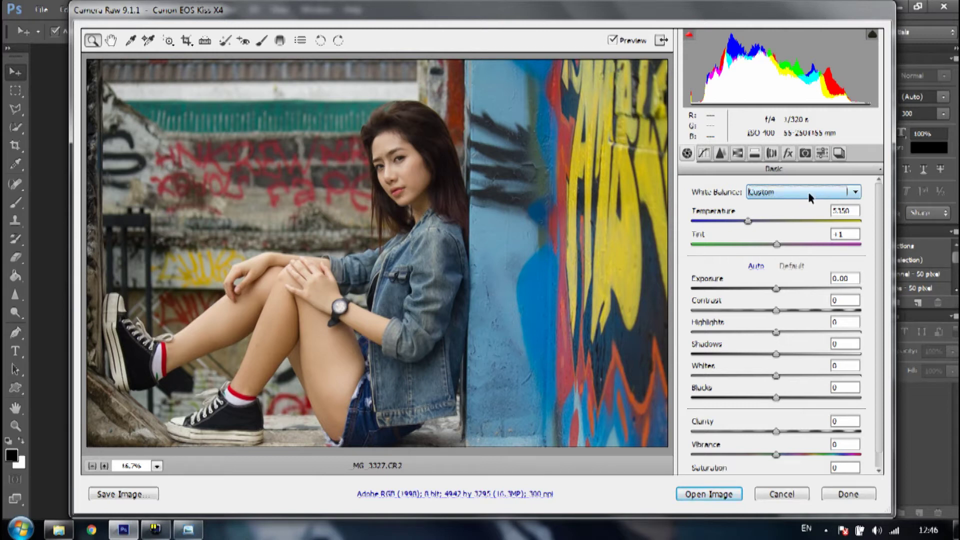
click(811, 196)
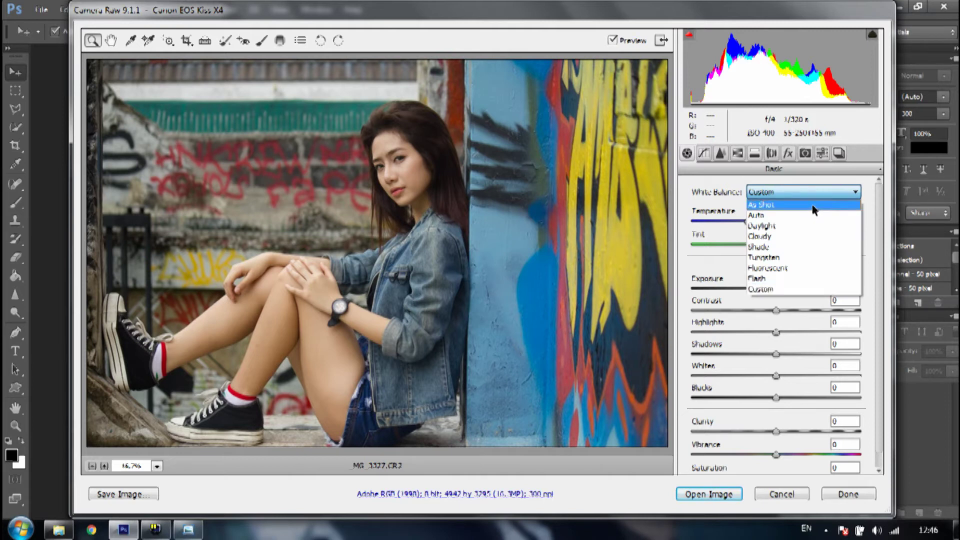
click(814, 205)
key(Down)
key(Down)
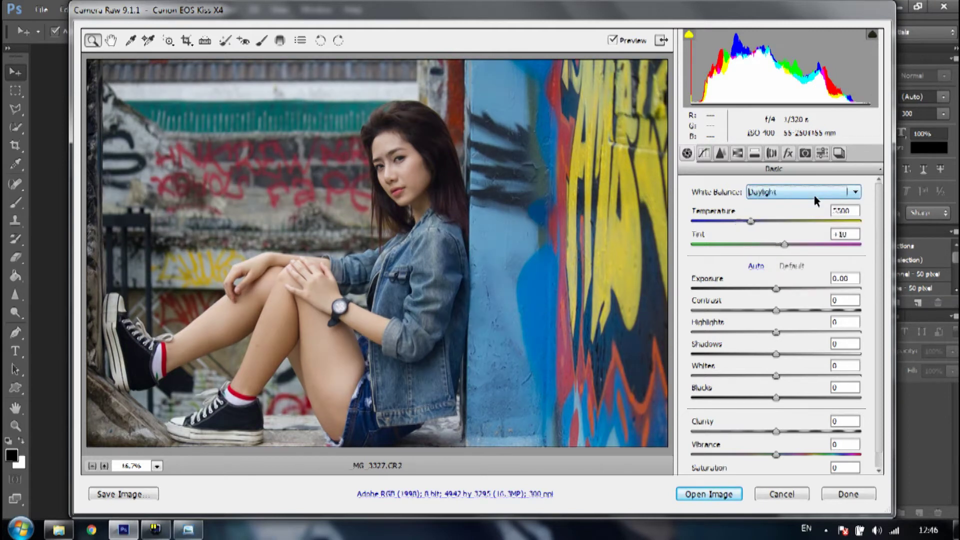
key(Up)
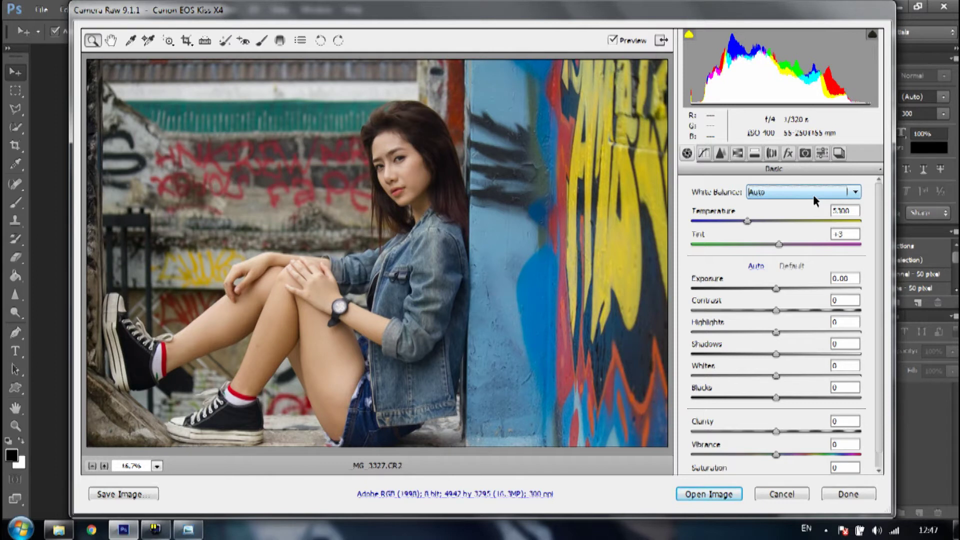
click(819, 195)
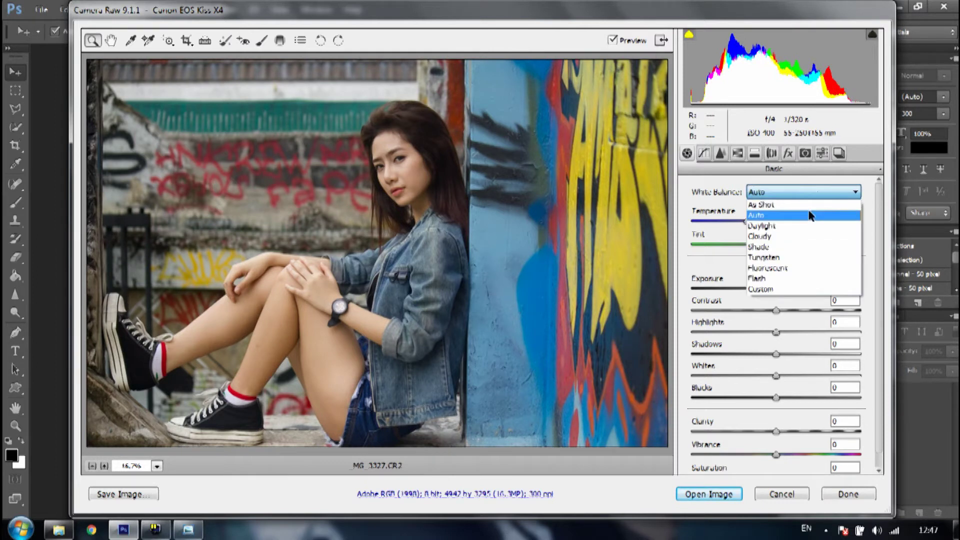
click(813, 214)
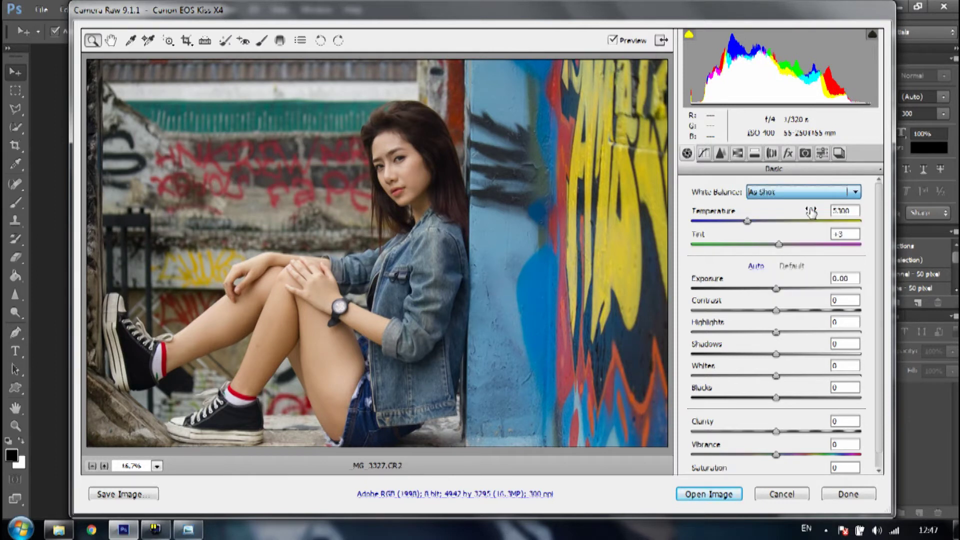
key(Up)
click(816, 192)
click(812, 215)
click(808, 194)
click(799, 226)
- Apply Auto white balance, then experiment with the Temperature and Tint sliders
click(812, 196)
click(789, 290)
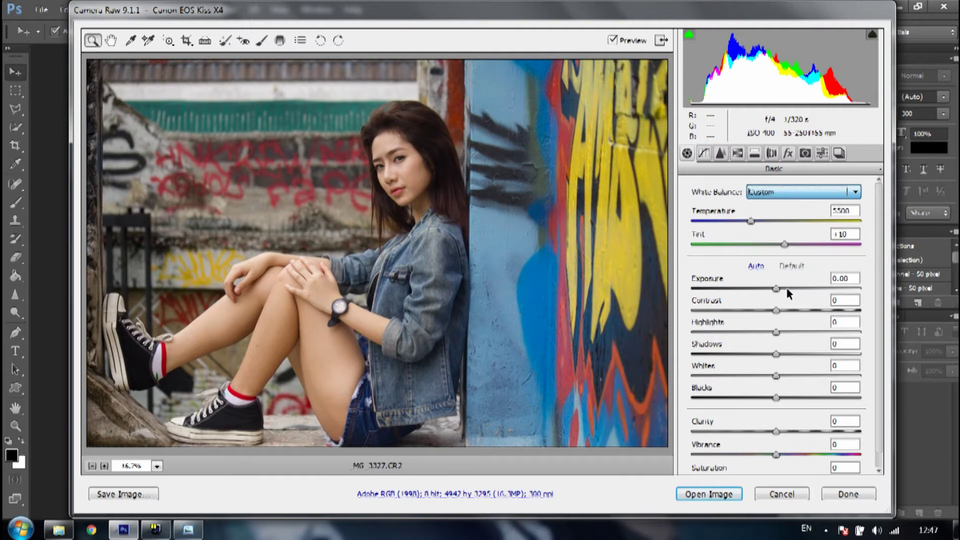
click(788, 194)
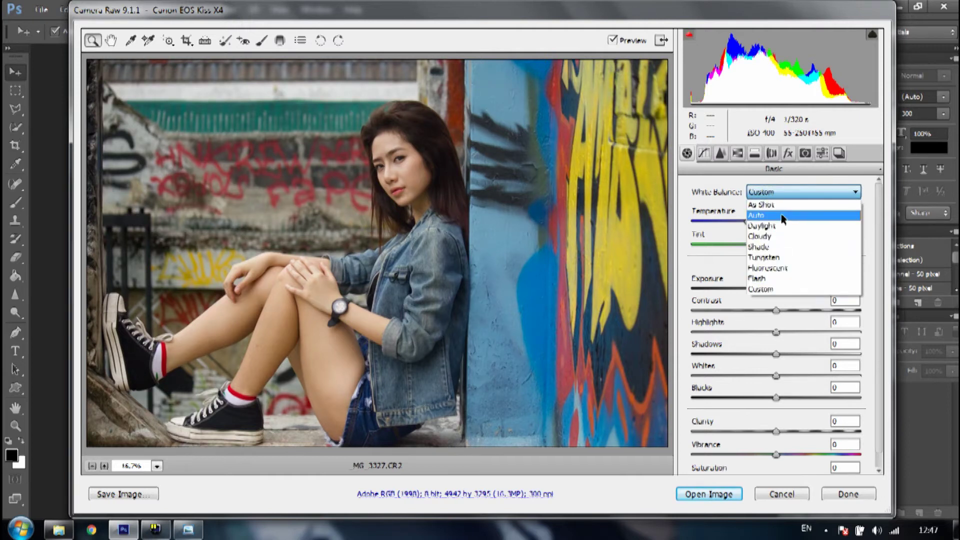
click(783, 216)
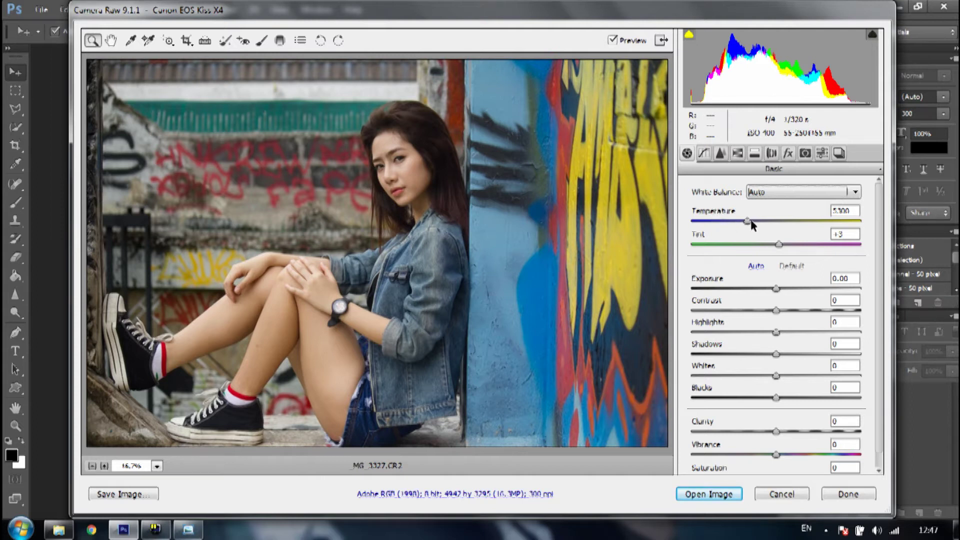
mouse_move(749, 222)
mouse_down()
mouse_move(709, 222)
mouse_move(853, 220)
mouse_move(770, 227)
mouse_up()
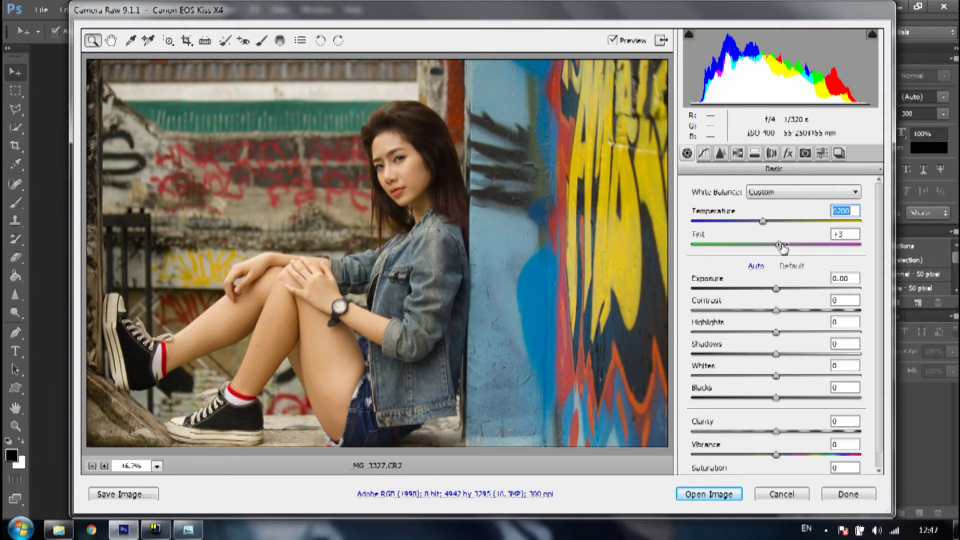
mouse_move(778, 244)
mouse_down()
mouse_move(759, 245)
mouse_move(783, 245)
mouse_up()
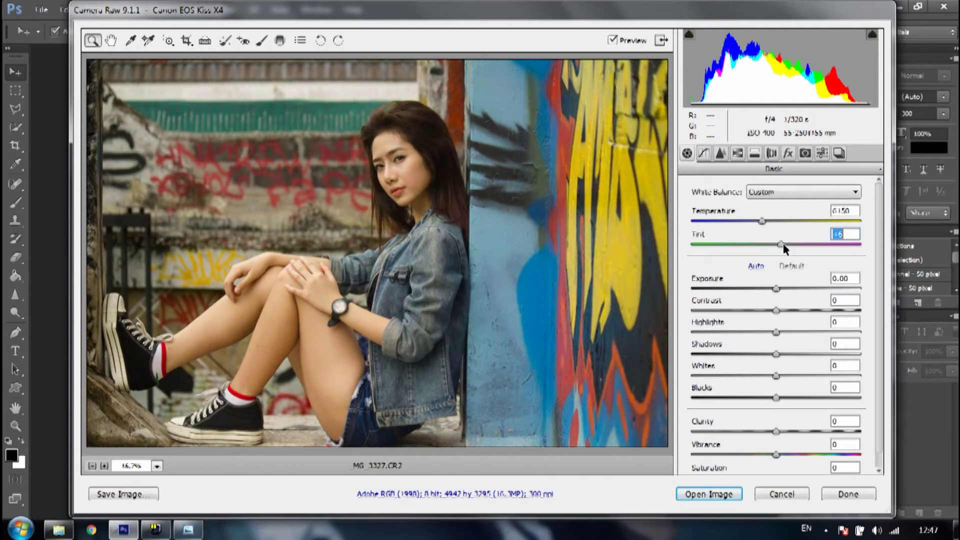
- Return the white balance to As Shot: Temperature 4800, Tint +2
click(814, 190)
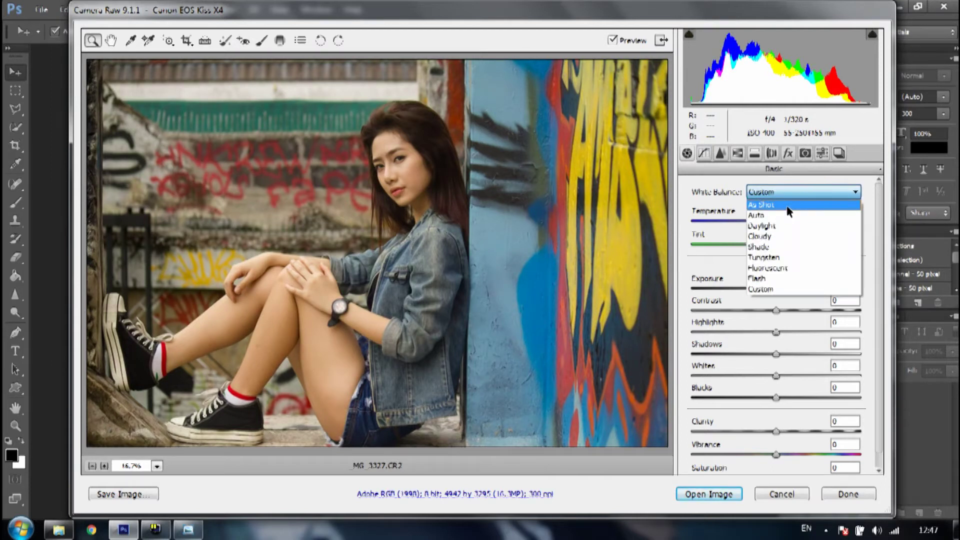
click(787, 206)
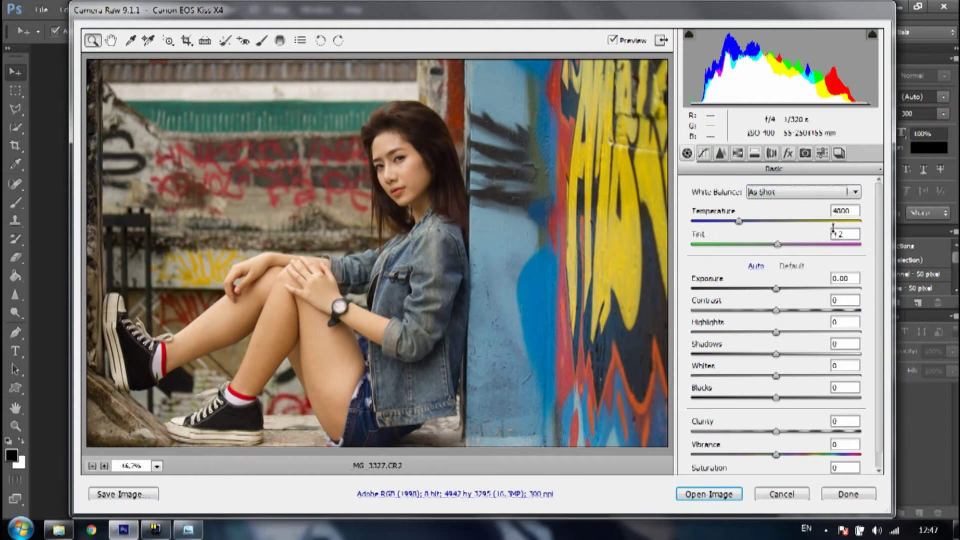
key(Down)
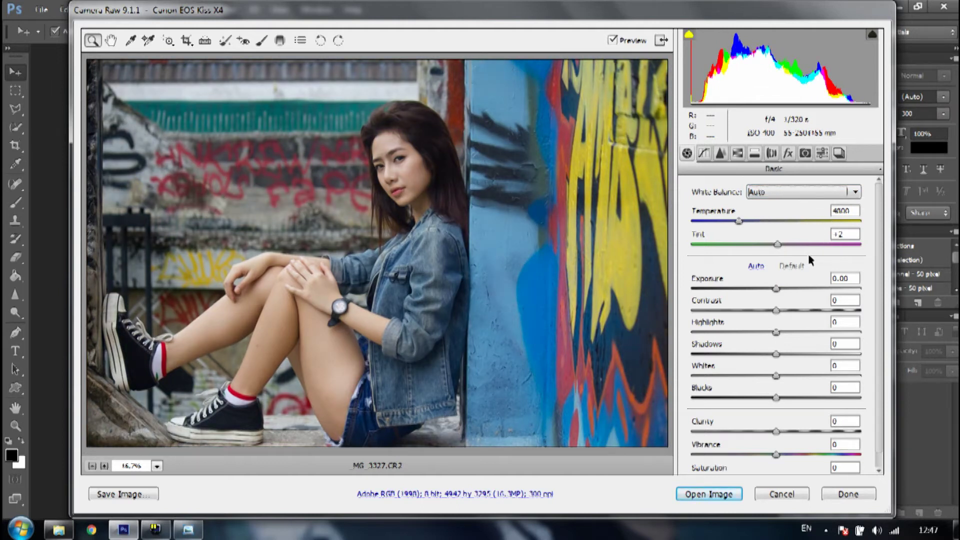
key(Up)
key(Down)
key(Up)
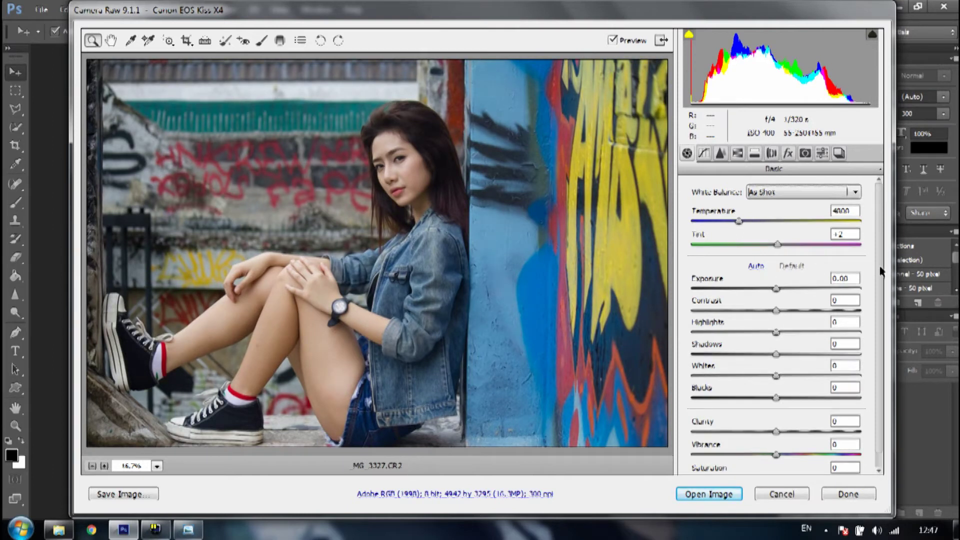
scroll(880, 290, down, 1)
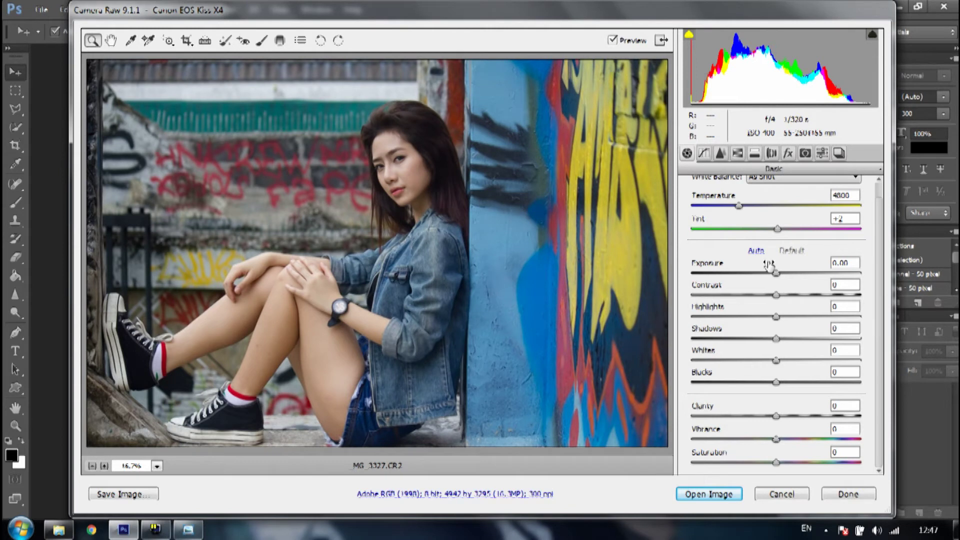
- Raise Exposure to +0.15 and set Contrast to +5 after testing its extremes
mouse_move(776, 273)
mouse_down()
mouse_move(765, 272)
mouse_move(795, 274)
mouse_move(725, 275)
mouse_move(778, 273)
mouse_up()
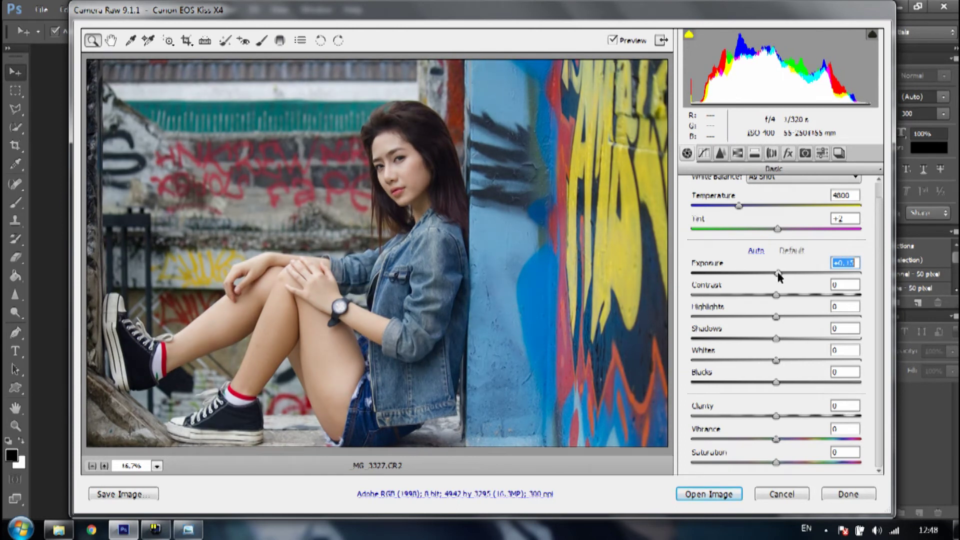
drag(779, 273, 780, 274)
click(778, 295)
mouse_move(778, 297)
mouse_down()
mouse_move(792, 299)
mouse_move(692, 296)
mouse_up()
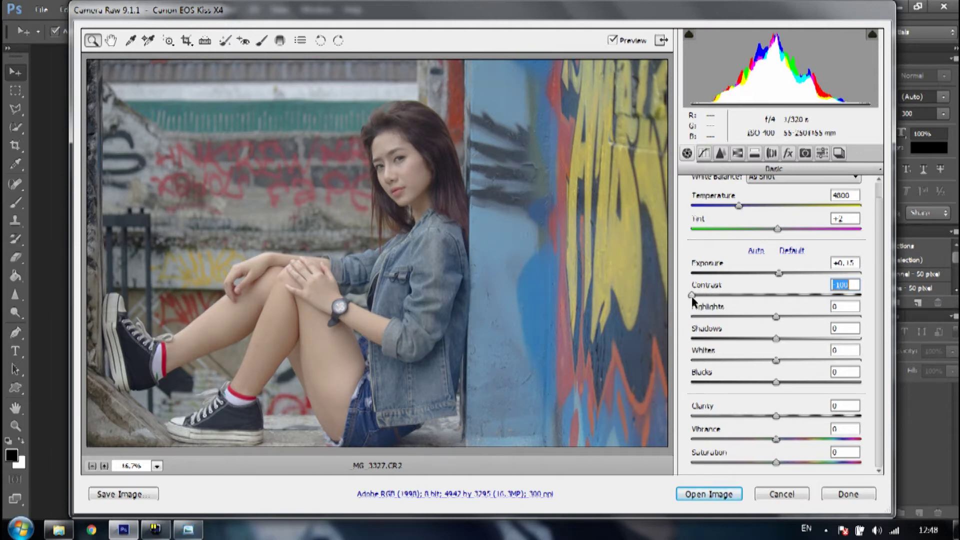
drag(692, 299, 696, 299)
drag(699, 299, 779, 299)
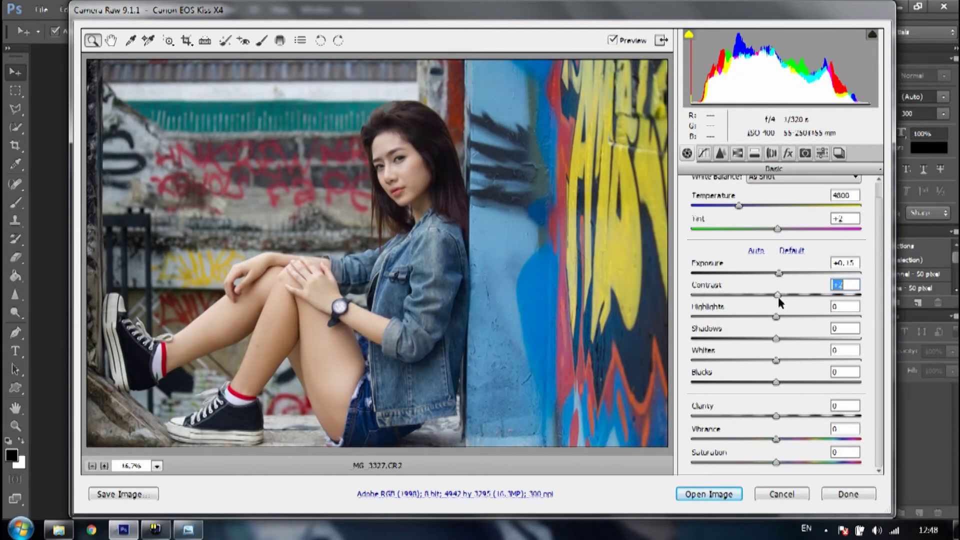
key(Up)
key(Up)
key(Up)
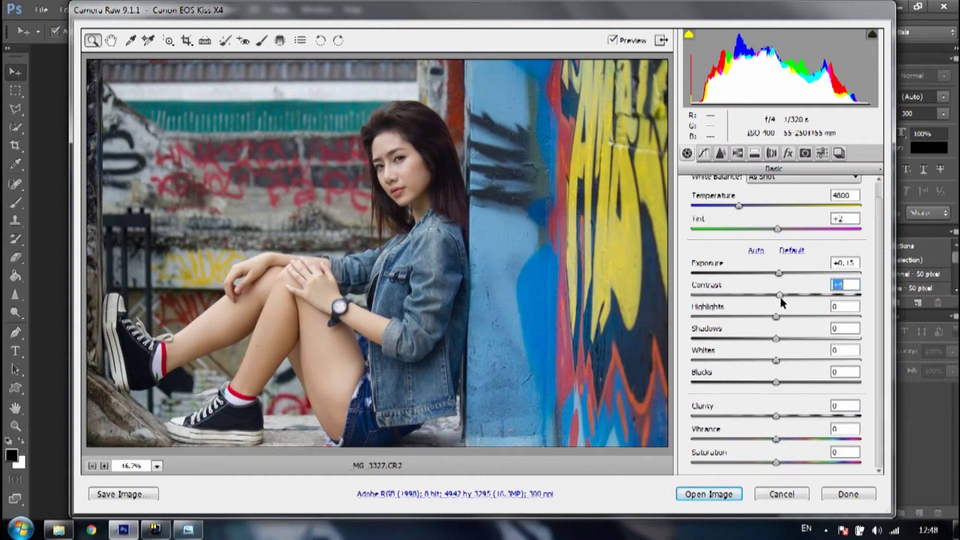
key(Up)
key(Up)
key(Up)
key(Down)
key(Down)
click(410, 200)
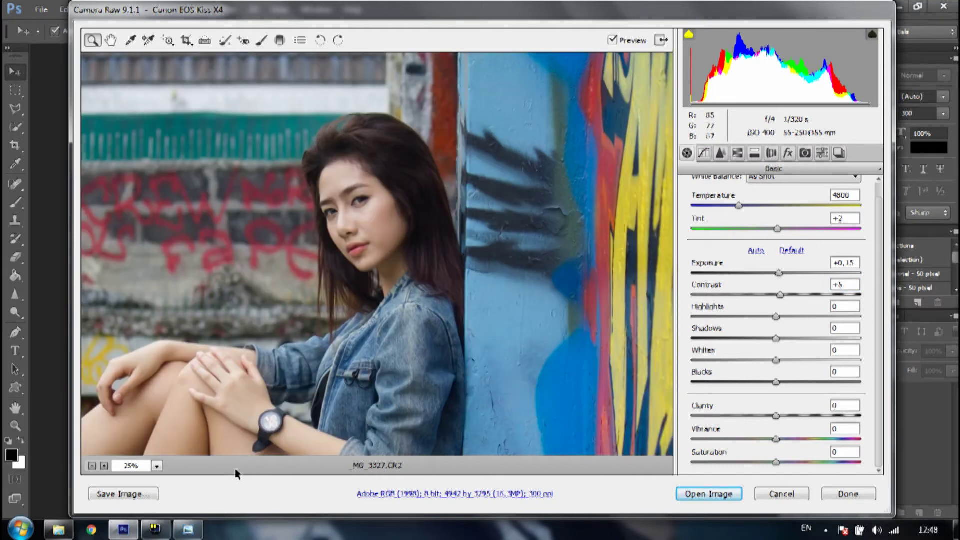
- Fit the photo in view and experiment with Highlights, pushing them to +79
click(157, 466)
click(135, 447)
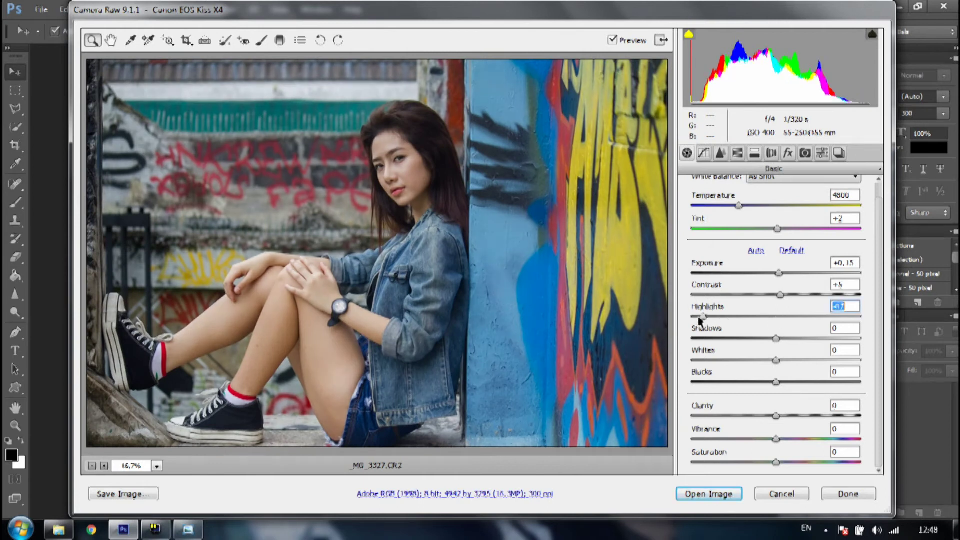
key(Up)
key(Down)
key(Down)
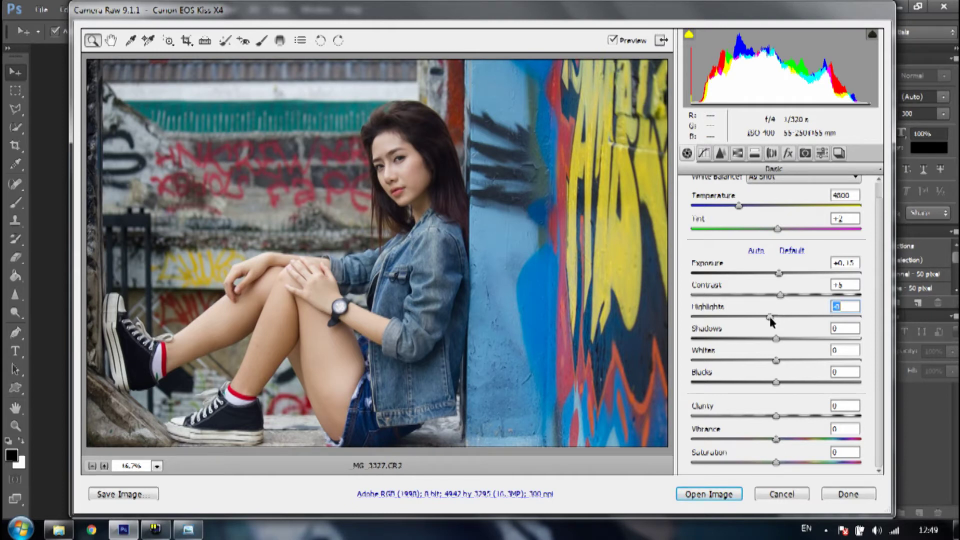
mouse_move(776, 317)
mouse_down()
mouse_move(709, 317)
mouse_move(793, 316)
mouse_move(784, 316)
mouse_up()
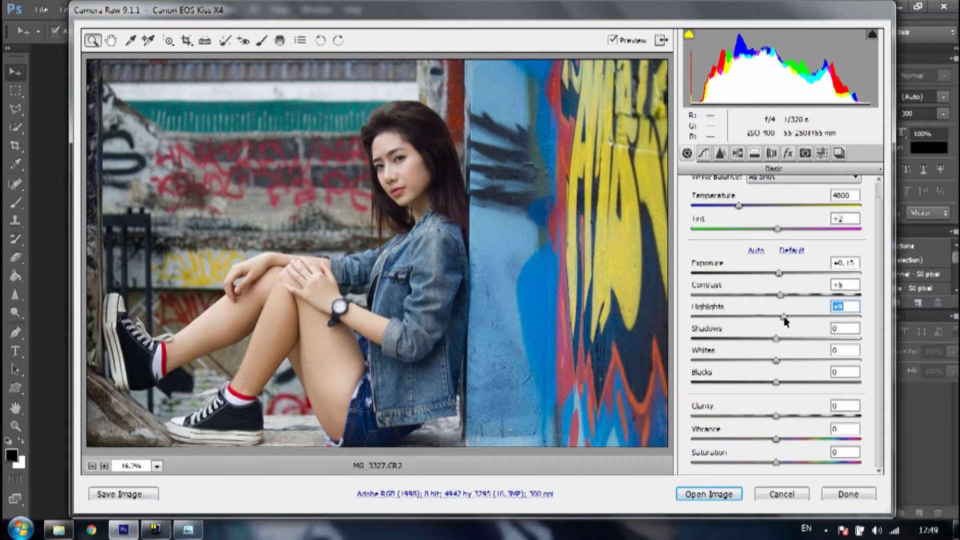
drag(788, 318, 795, 318)
key(Up)
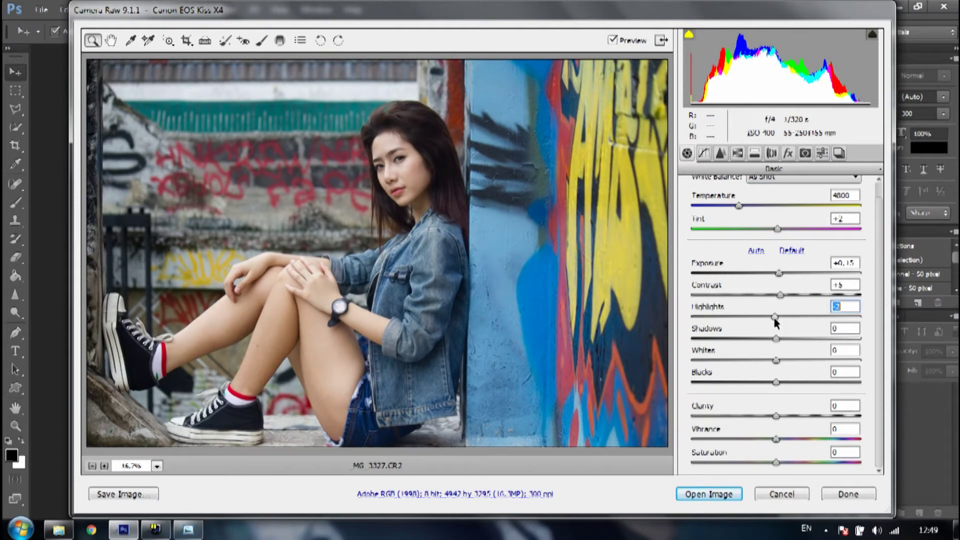
key(Up)
key(Up)
click(842, 316)
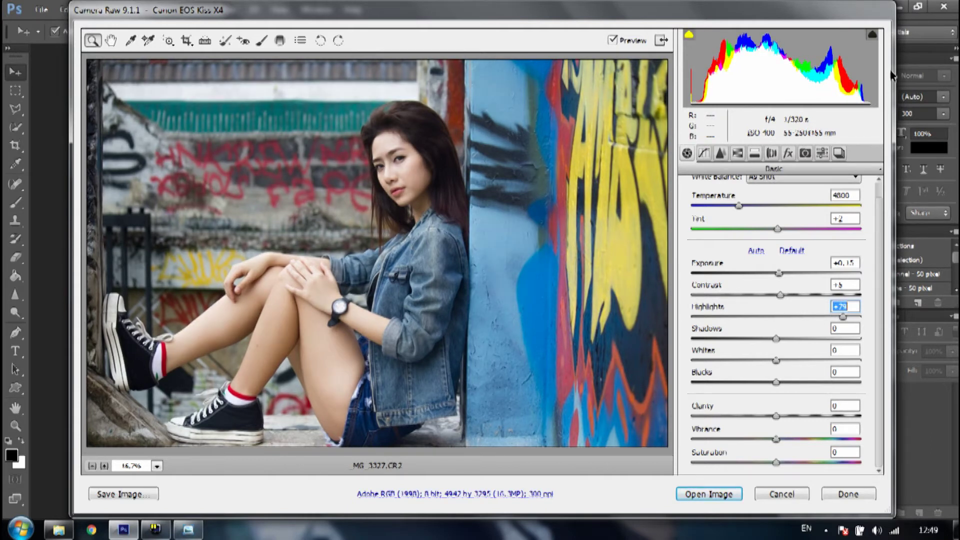
- With the highlight clipping warning on, settle Exposure at +0.45 and Highlights at +25
click(871, 35)
drag(796, 273, 814, 272)
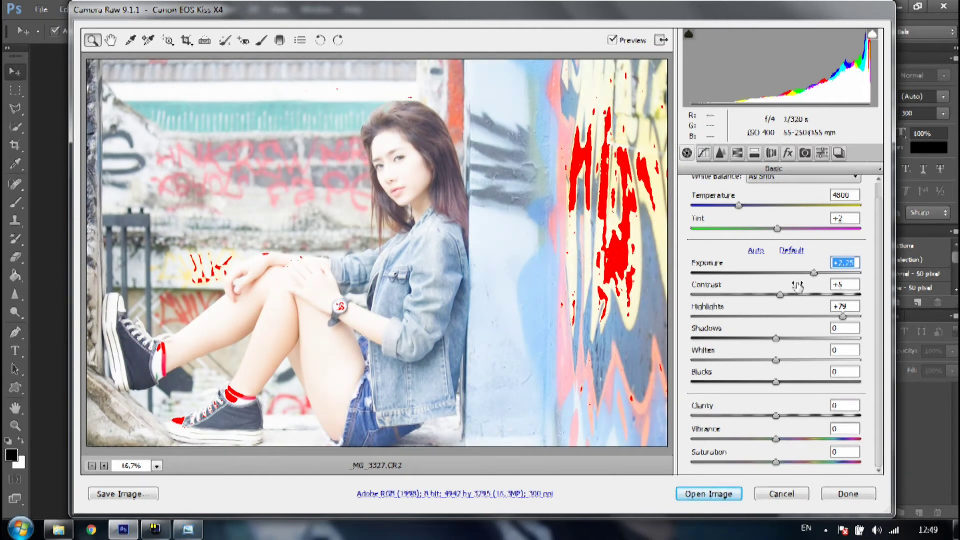
drag(781, 317, 692, 322)
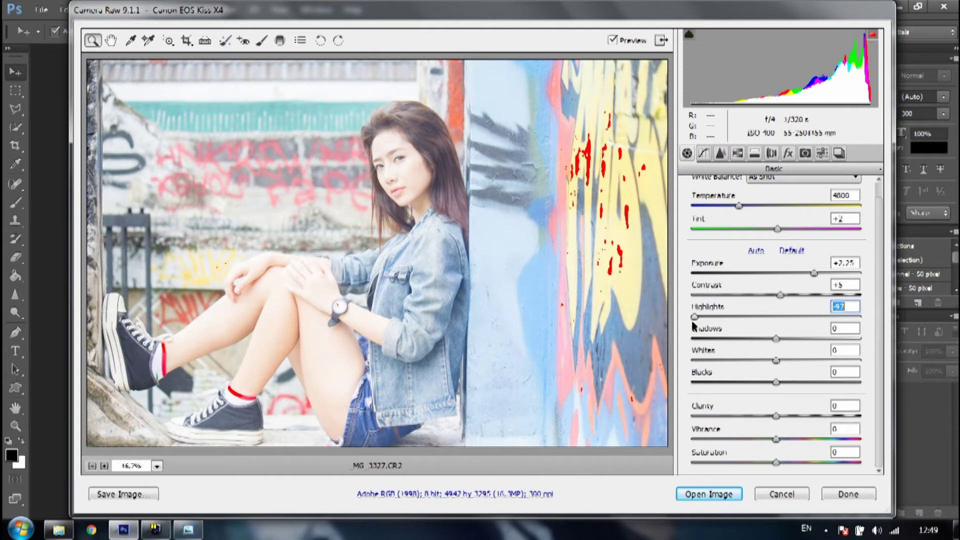
click(783, 274)
drag(782, 274, 776, 274)
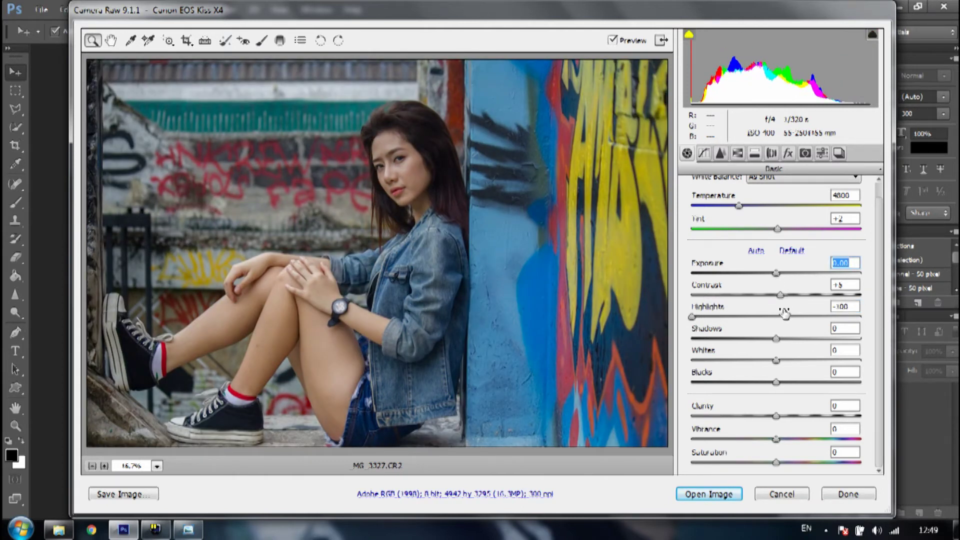
click(786, 316)
click(783, 273)
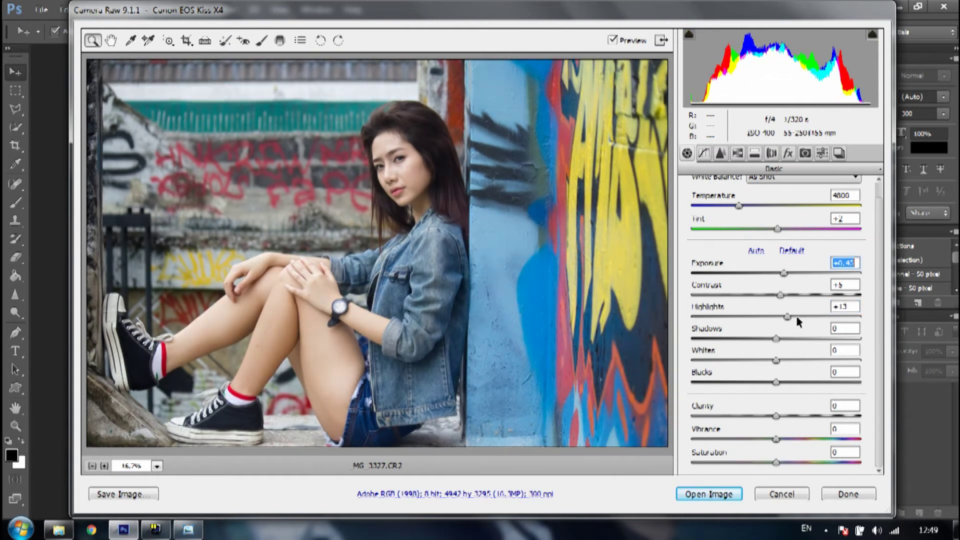
click(803, 316)
drag(794, 318, 792, 318)
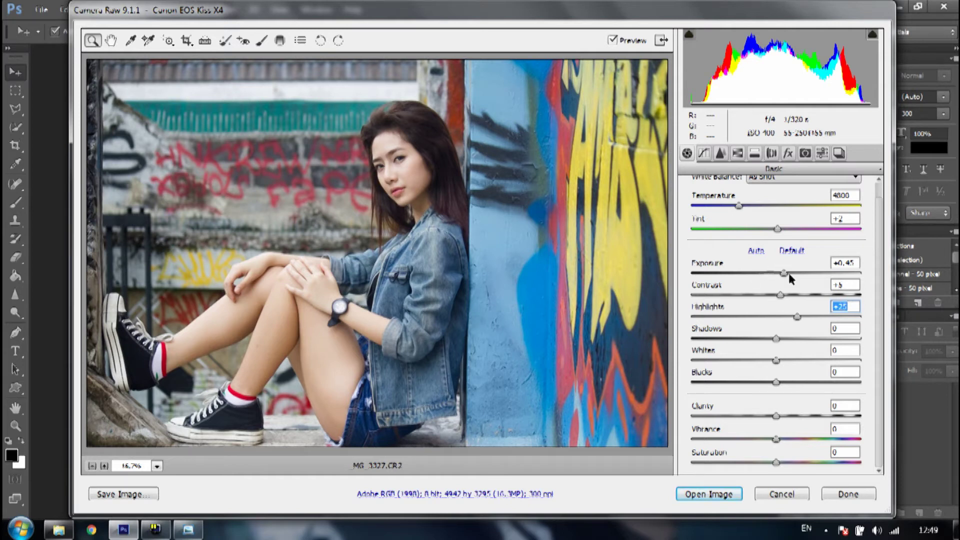
- Set Shadows to -25, entering the value after trial drags
drag(776, 339, 748, 340)
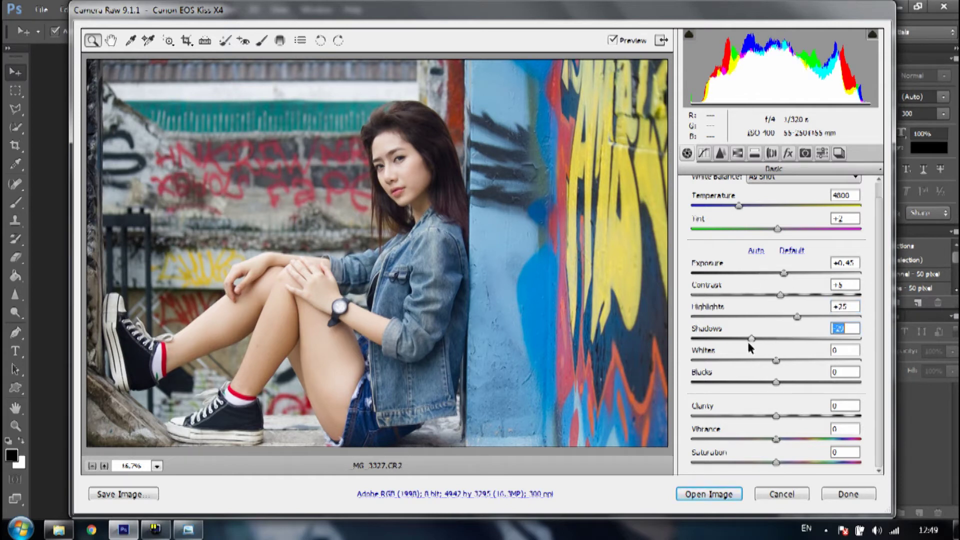
key(Down)
key(Down)
key(Down)
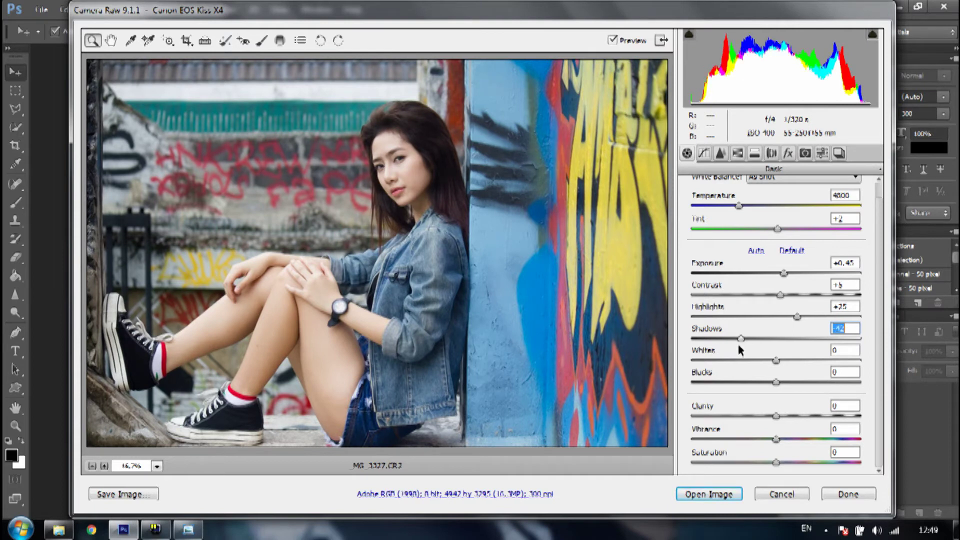
mouse_move(738, 344)
mouse_down()
mouse_move(827, 338)
mouse_move(754, 336)
mouse_up()
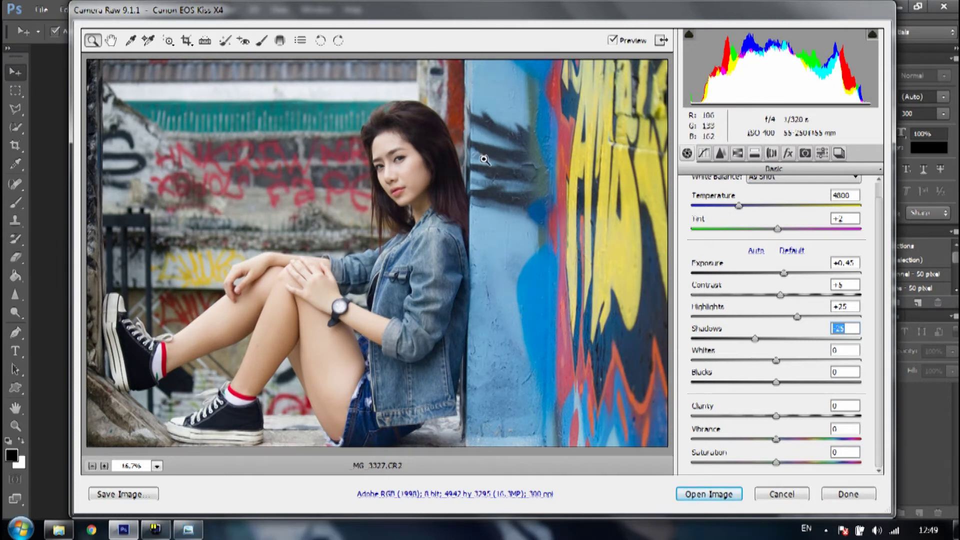
mouse_move(755, 338)
mouse_down()
mouse_move(702, 340)
mouse_move(754, 340)
mouse_up()
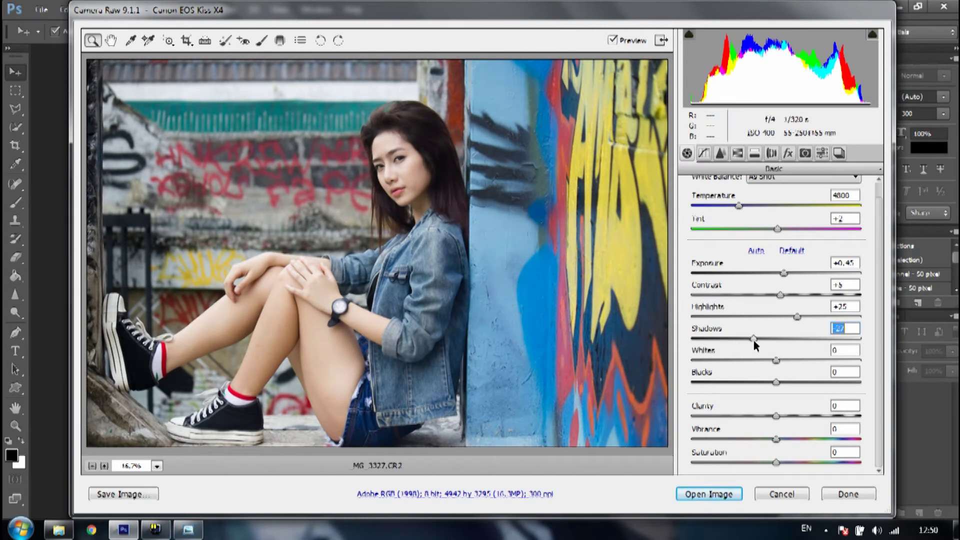
text(25)
key(Return)
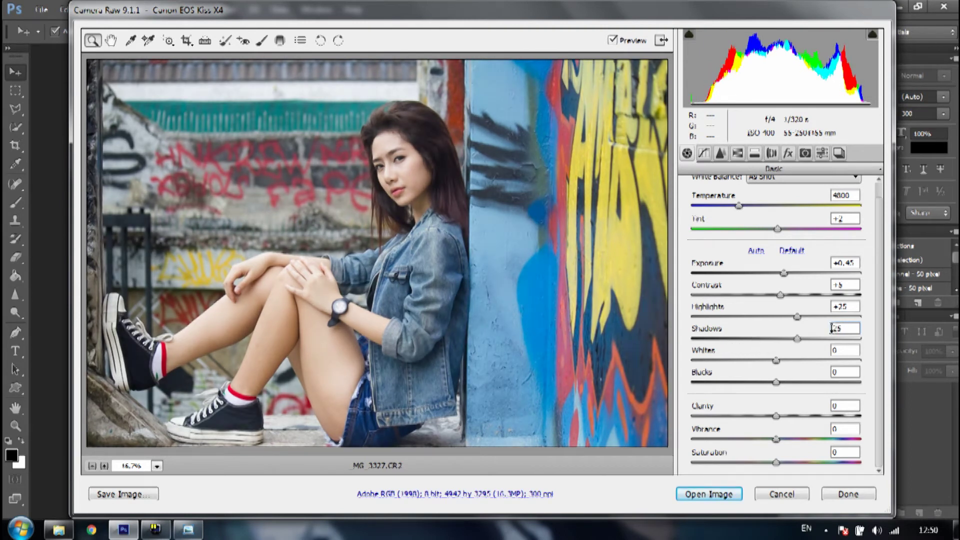
key(Return)
text(-25)
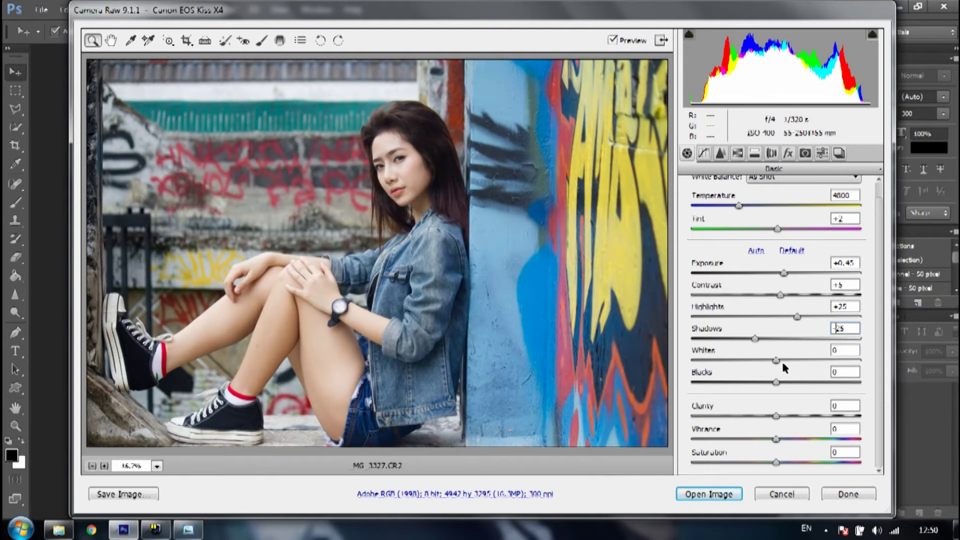
- Bring Whites down to -20 and adjust Blacks, toggling the clipping warning to check
drag(782, 359, 776, 360)
drag(775, 362, 718, 369)
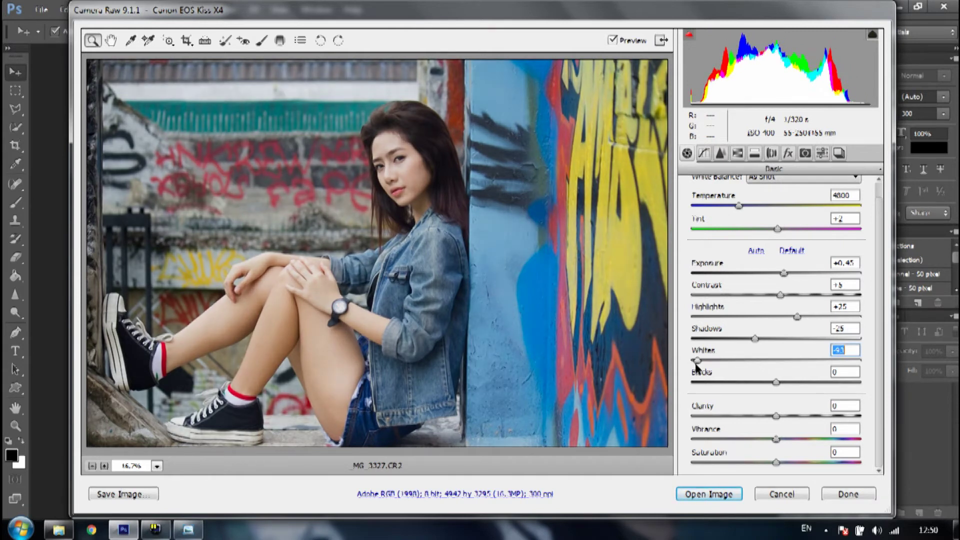
mouse_move(720, 361)
mouse_down()
mouse_move(839, 366)
mouse_move(809, 360)
mouse_up()
key(o)
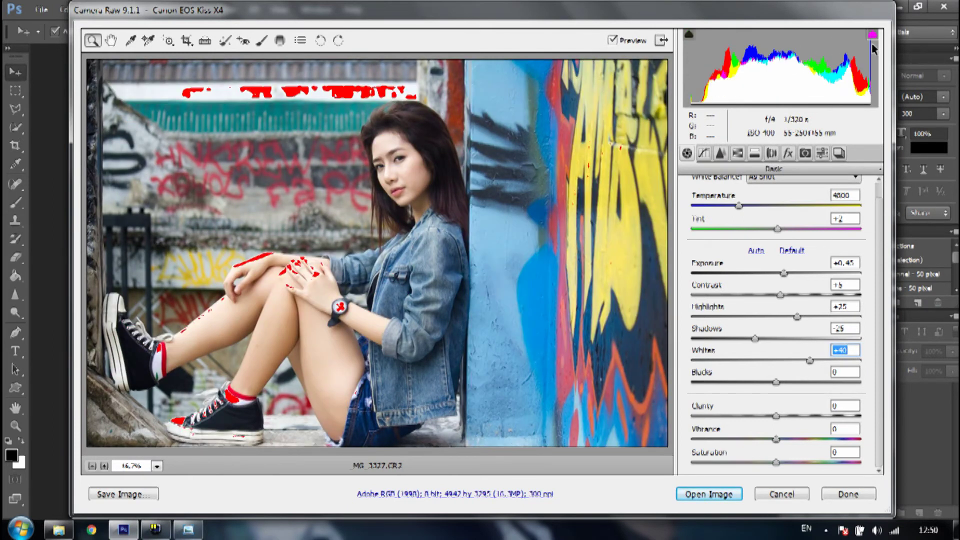
key(o)
mouse_move(783, 362)
mouse_down()
mouse_move(761, 361)
mouse_move(788, 382)
mouse_move(831, 381)
mouse_move(750, 388)
mouse_move(779, 384)
mouse_move(751, 388)
mouse_move(765, 387)
mouse_up()
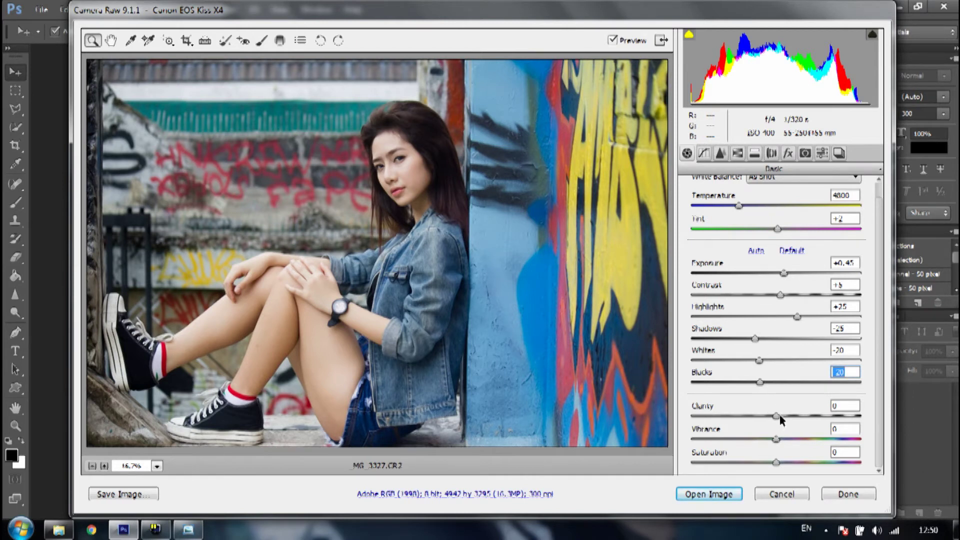
- Set Clarity to +10, Vibrance to +15 and Saturation to +15
mouse_move(778, 415)
mouse_down()
mouse_move(798, 416)
mouse_move(703, 418)
mouse_up()
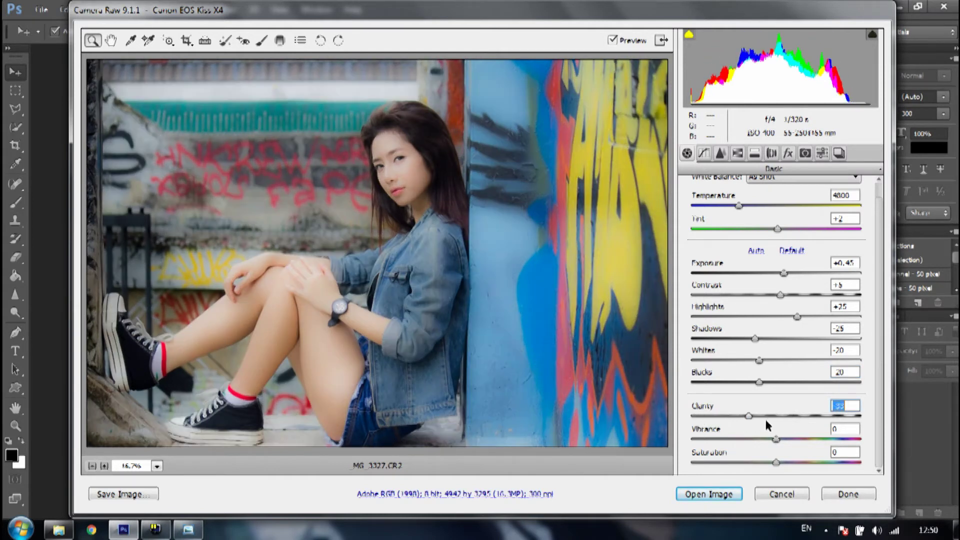
mouse_move(703, 418)
mouse_down()
mouse_move(694, 426)
mouse_move(815, 419)
mouse_move(779, 419)
mouse_up()
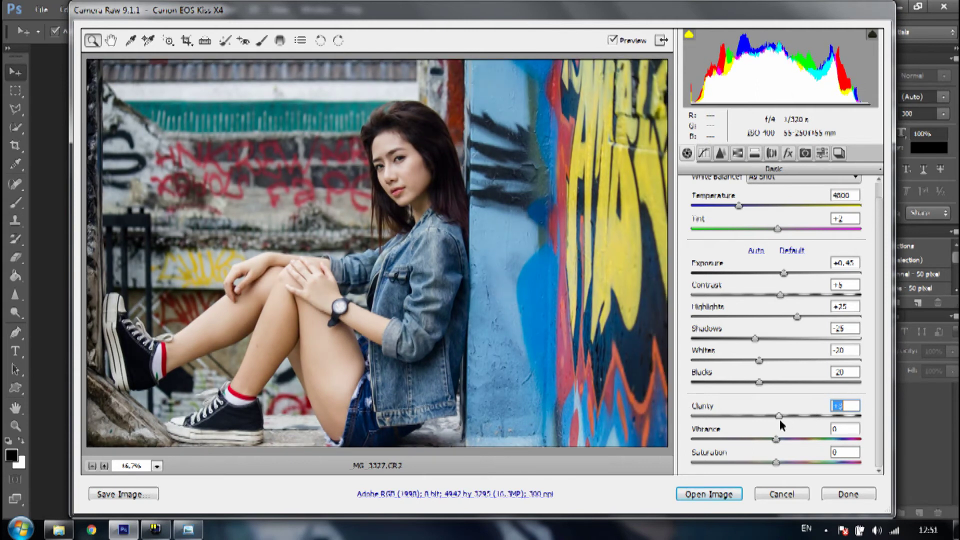
drag(783, 420, 784, 421)
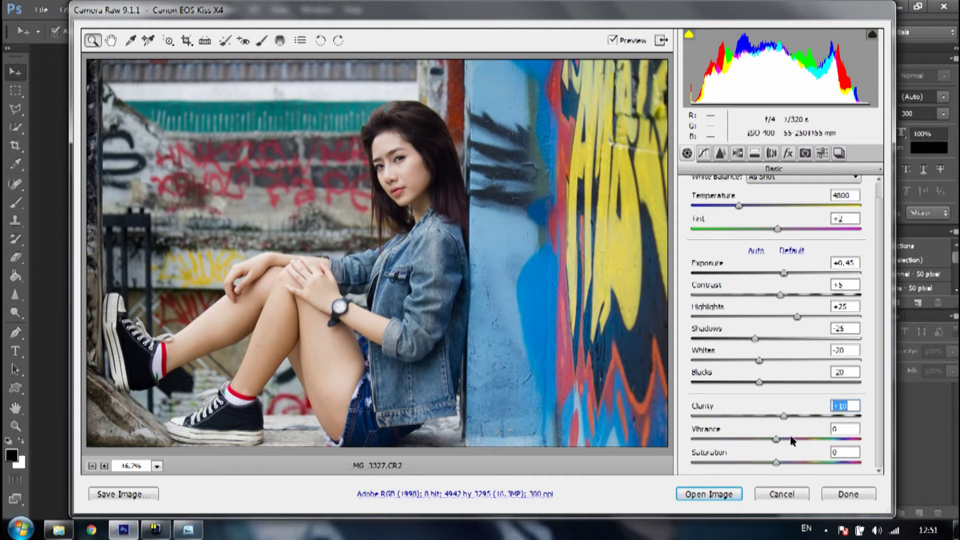
mouse_move(776, 439)
mouse_down()
mouse_move(806, 439)
mouse_move(709, 445)
mouse_move(789, 440)
mouse_up()
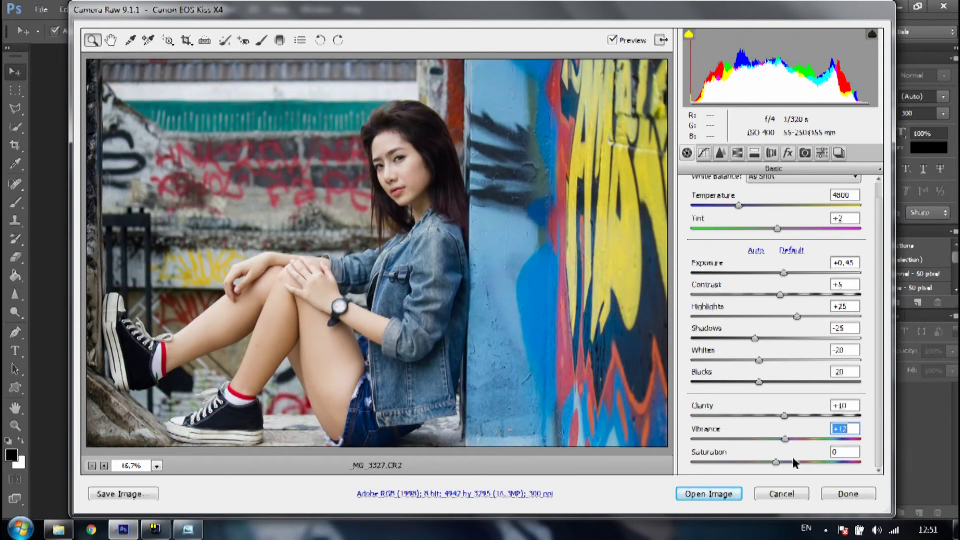
key(Up)
key(Up)
key(Up)
key(Up)
click(788, 460)
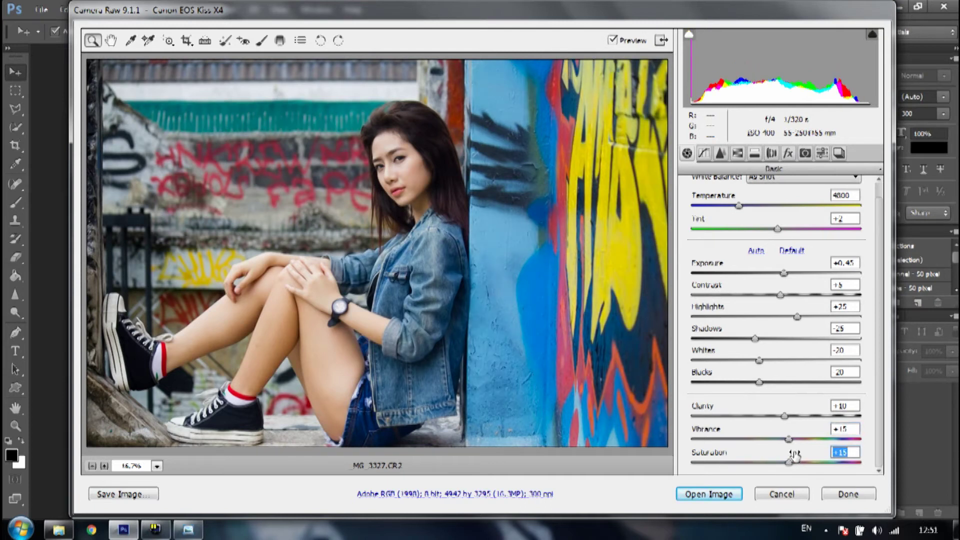
click(704, 153)
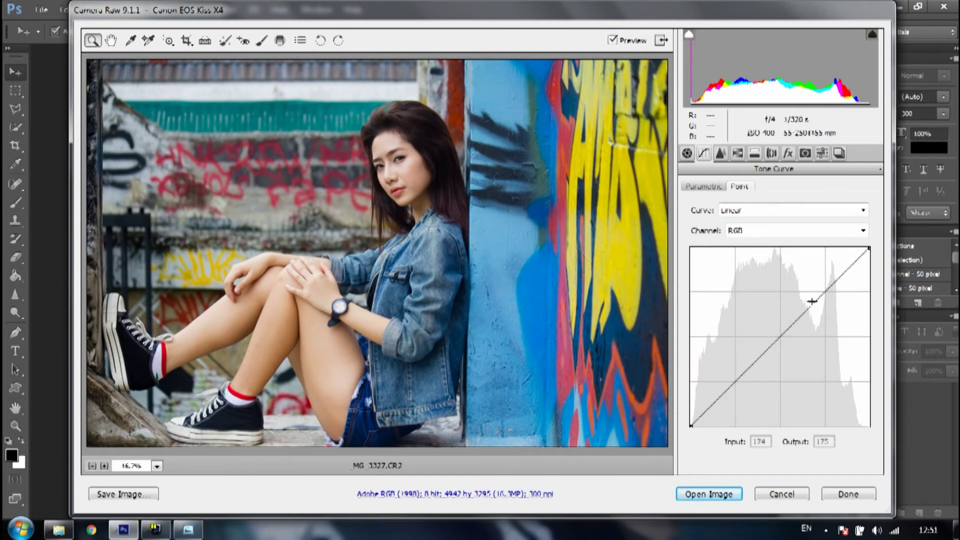
- Add a midtone point to the RGB point curve and nudge it near the diagonal
mouse_move(824, 289)
mouse_down()
mouse_move(828, 277)
mouse_move(704, 455)
mouse_up()
click(706, 411)
mouse_move(706, 411)
mouse_down()
mouse_move(715, 416)
mouse_move(756, 344)
mouse_move(762, 357)
mouse_up()
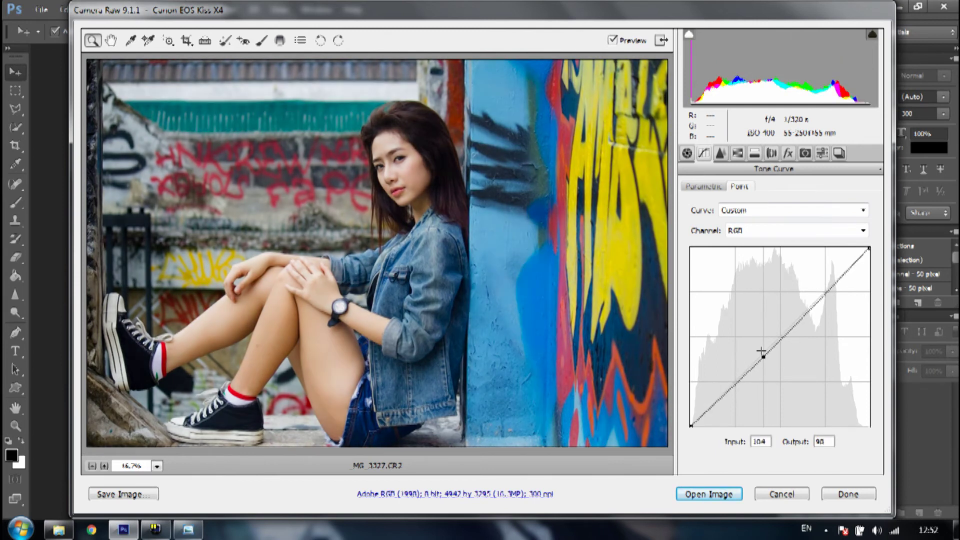
mouse_move(762, 357)
mouse_down()
mouse_move(763, 338)
mouse_move(765, 365)
mouse_up()
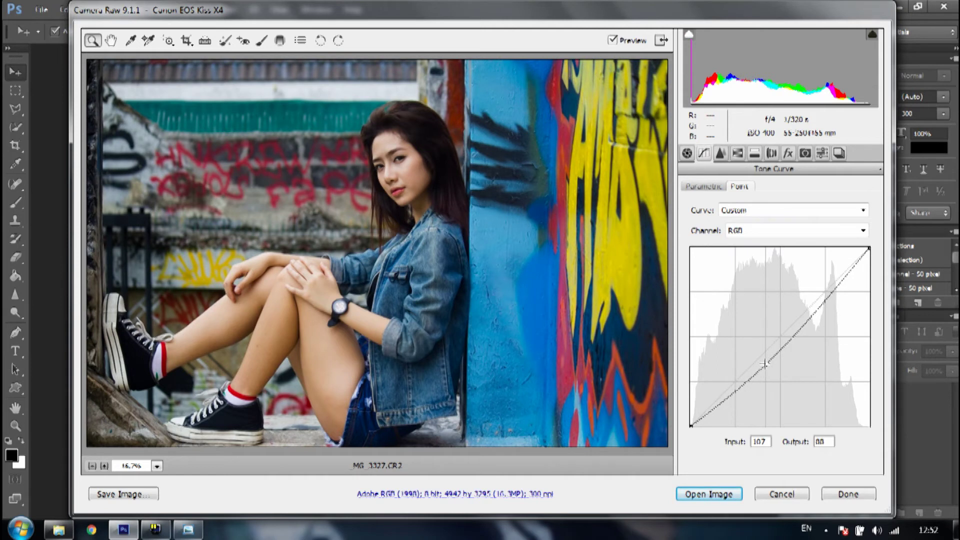
drag(765, 364, 766, 364)
click(762, 358)
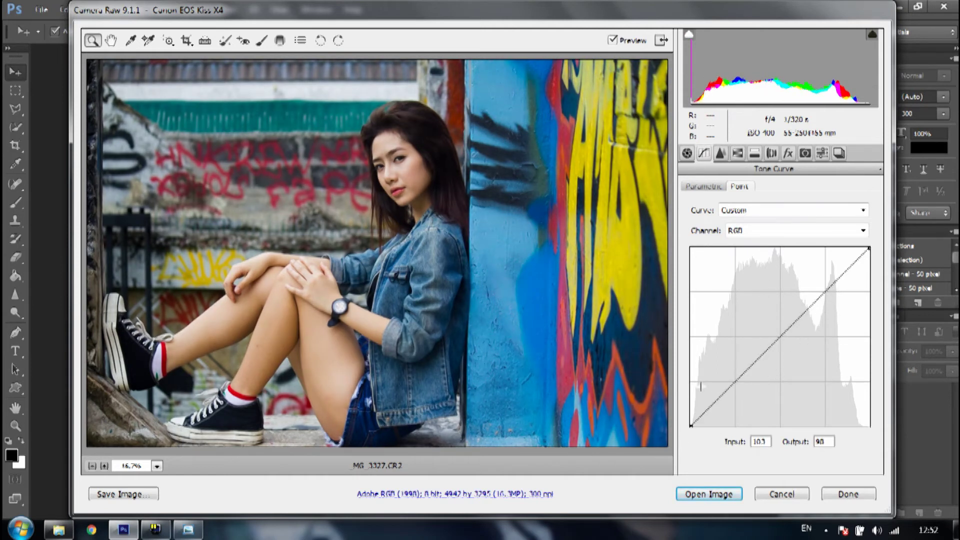
- Show the Detail sharpening and noise settings and zoom the preview to 33.3%
click(721, 153)
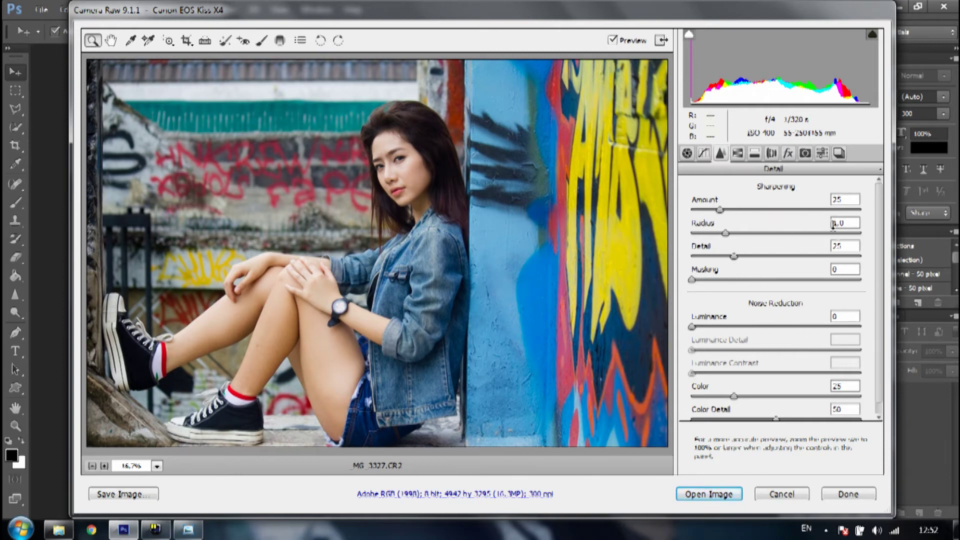
scroll(778, 330, down, 1)
scroll(778, 330, up, 1)
click(291, 179)
click(390, 260)
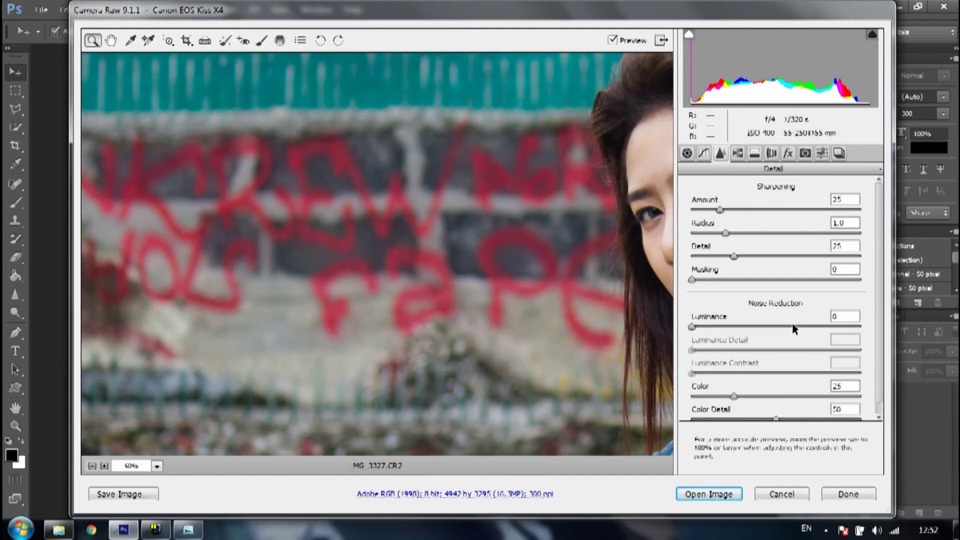
- Try heavy Luminance noise reduction on the face, then reset it to 0 at 25% zoom
drag(799, 326, 790, 326)
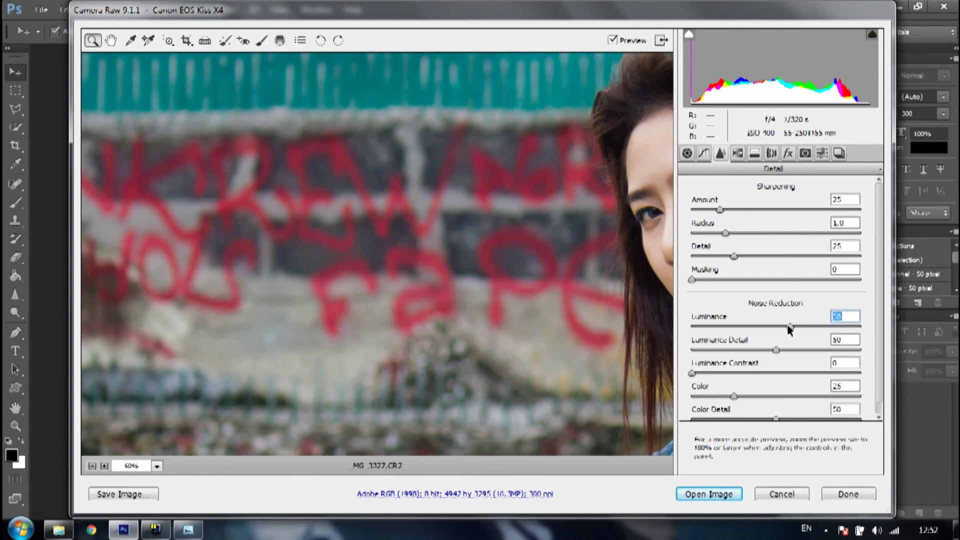
drag(810, 328, 865, 328)
key(space)
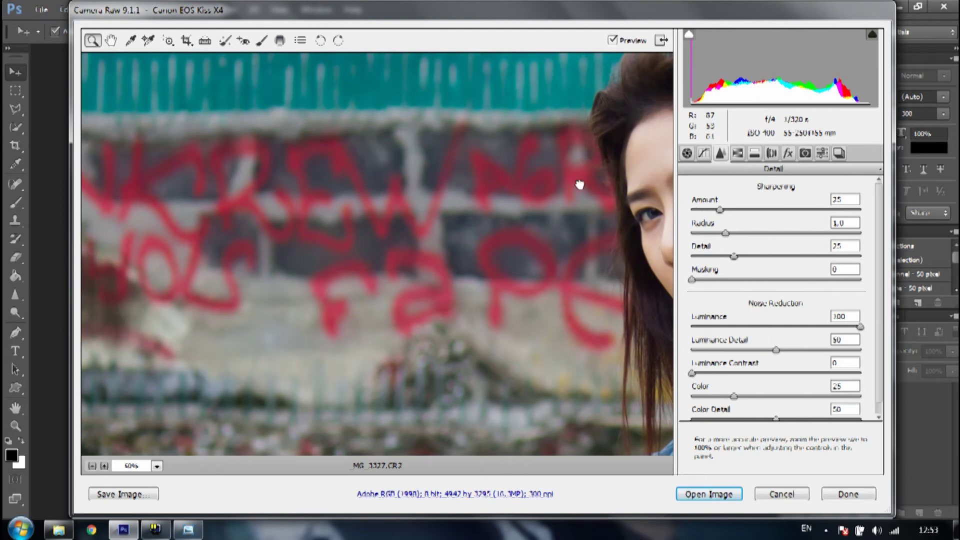
drag(306, 210, 265, 212)
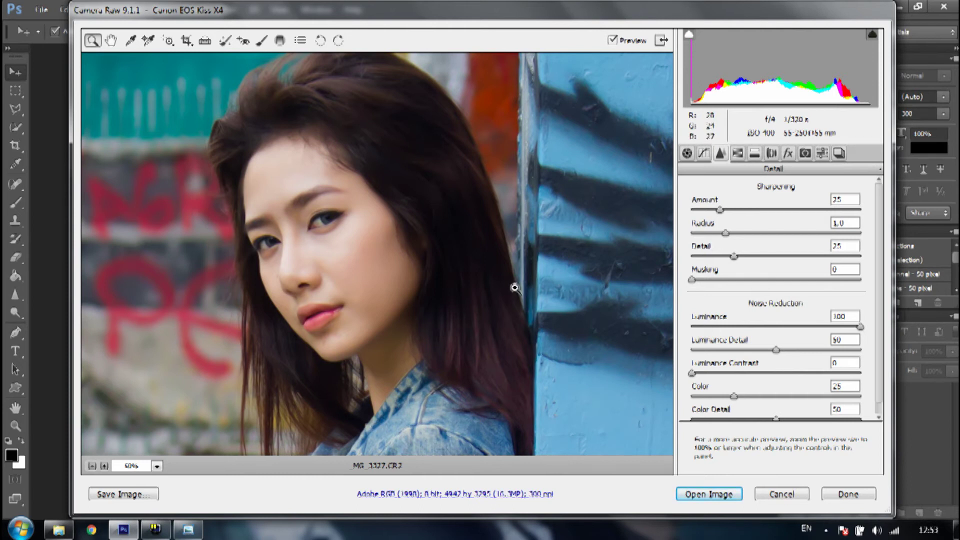
alt+click(438, 250)
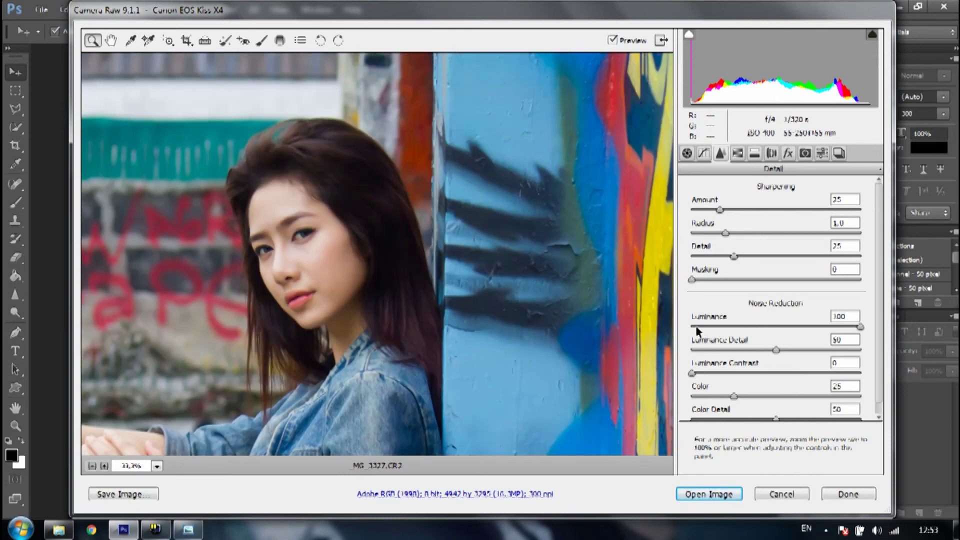
click(692, 327)
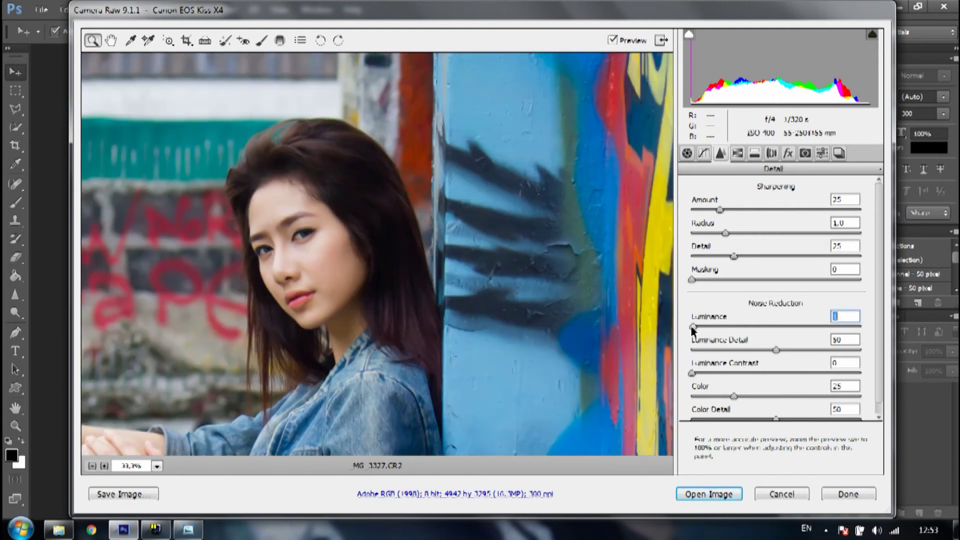
alt+click(449, 300)
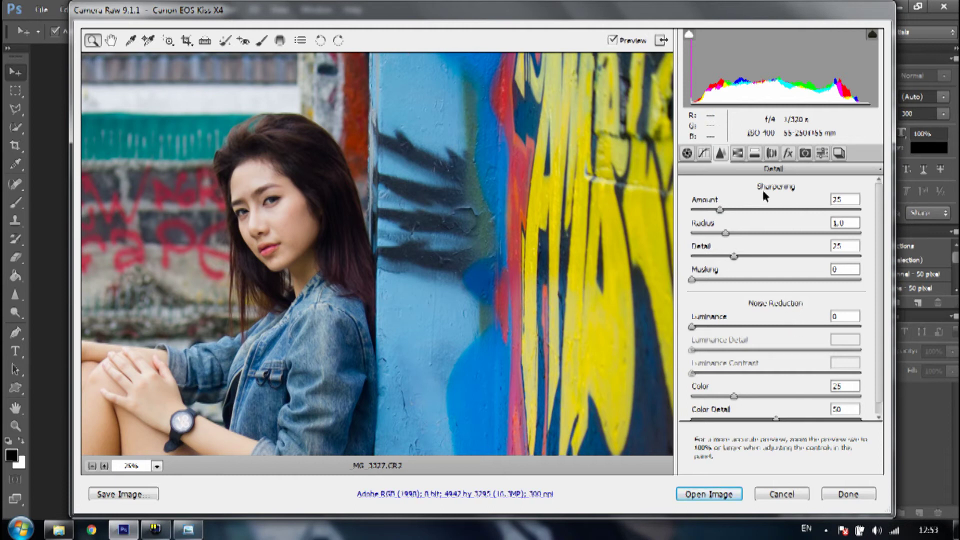
click(738, 154)
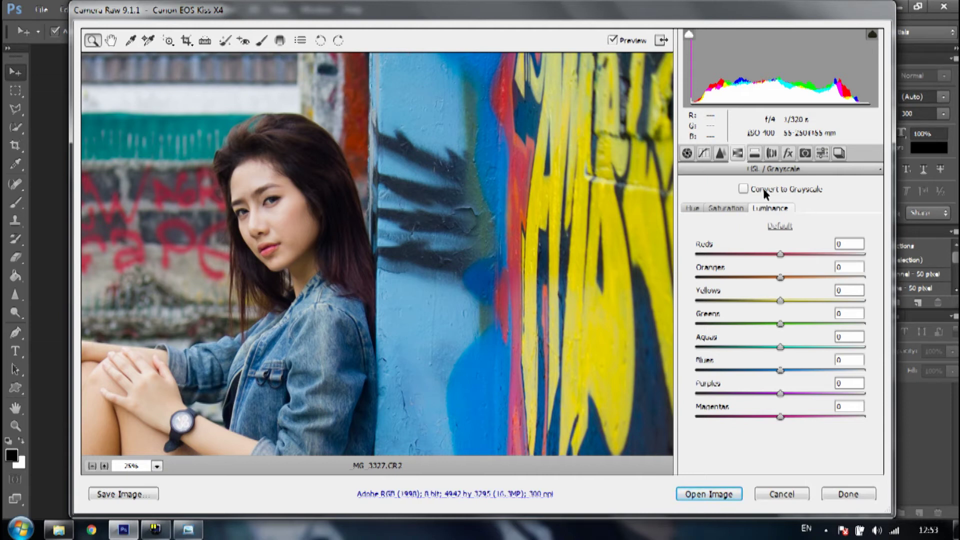
- Switch to the HSL Hue sliders and fit the whole photo in the preview
click(727, 208)
click(693, 209)
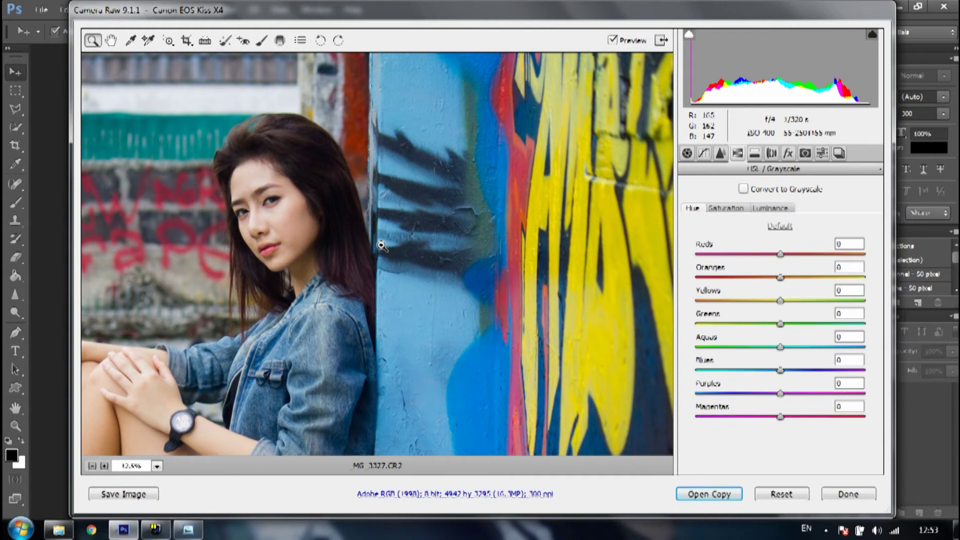
alt+click(380, 245)
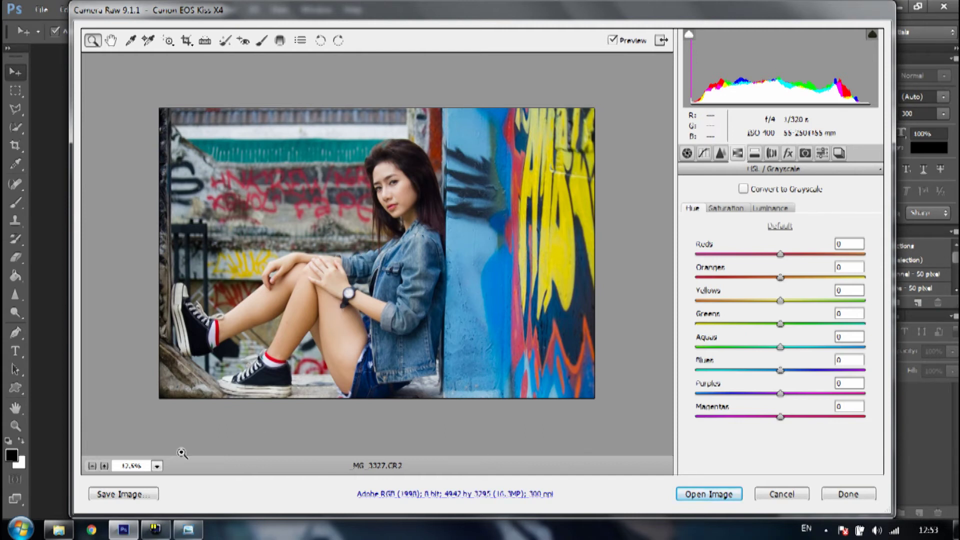
click(157, 466)
click(171, 448)
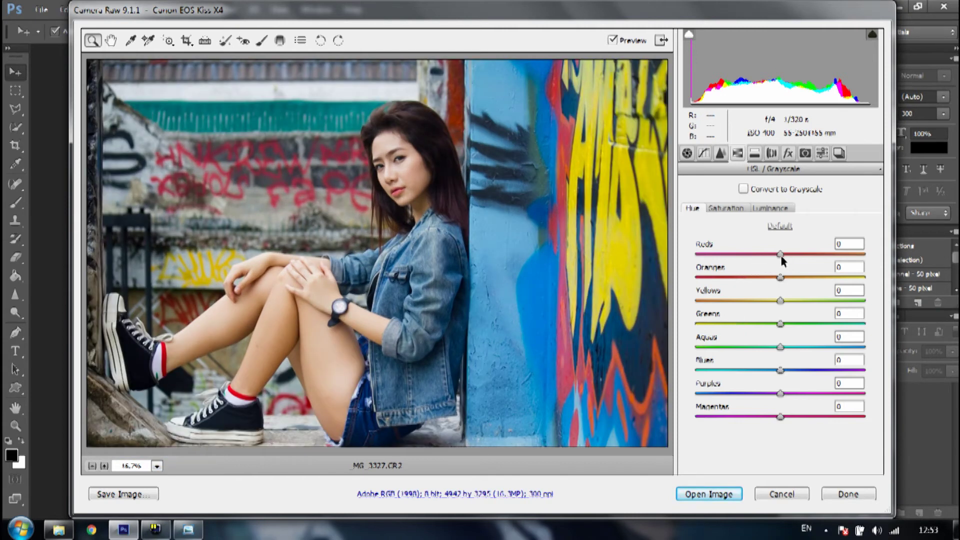
- Shift Reds to +2, try Oranges, Yellows and Blues hues, and reset Yellows to 0
mouse_move(781, 254)
mouse_down()
mouse_move(693, 254)
mouse_move(931, 266)
mouse_move(811, 267)
mouse_move(782, 257)
mouse_up()
mouse_move(781, 277)
mouse_down()
mouse_move(859, 279)
mouse_move(731, 280)
mouse_up()
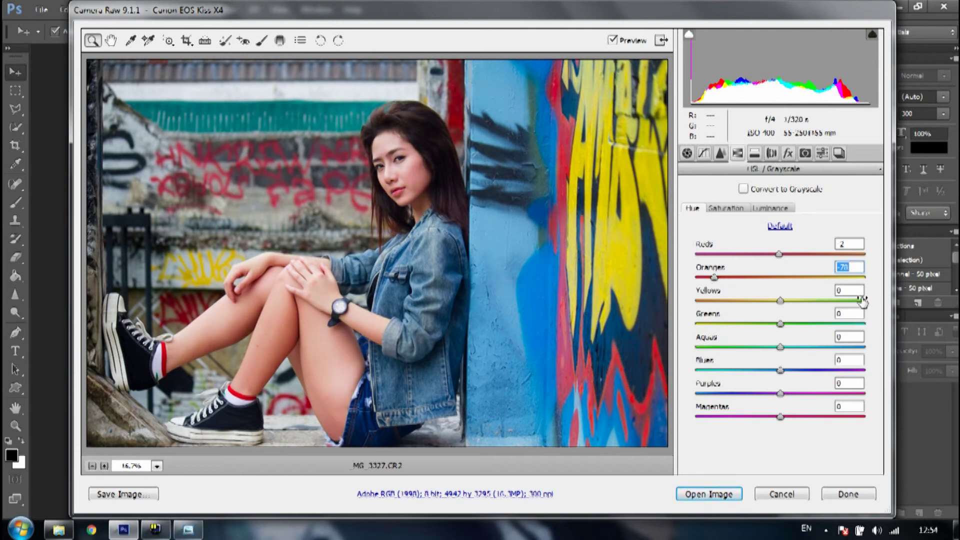
text(0)
drag(780, 300, 706, 301)
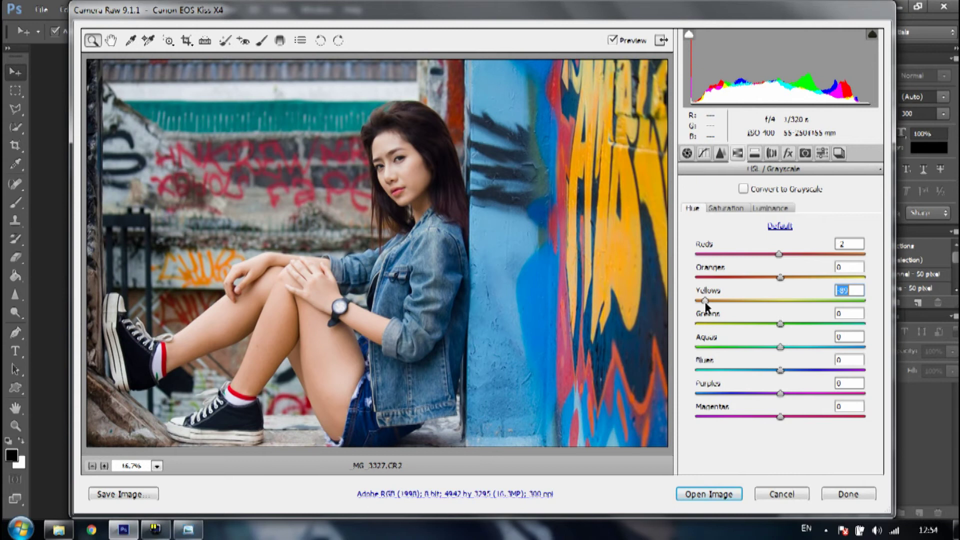
drag(705, 302, 739, 306)
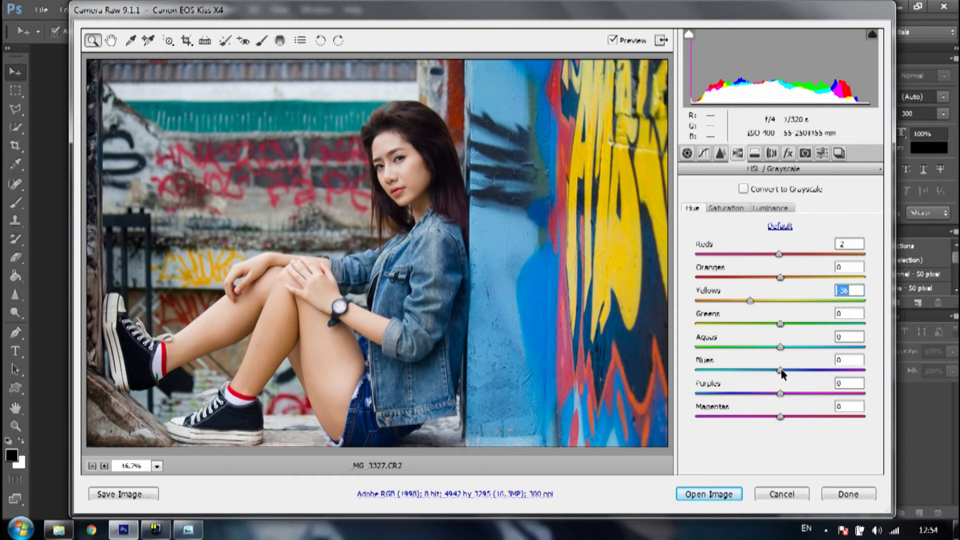
mouse_move(780, 370)
mouse_down()
mouse_move(705, 370)
mouse_move(788, 370)
mouse_up()
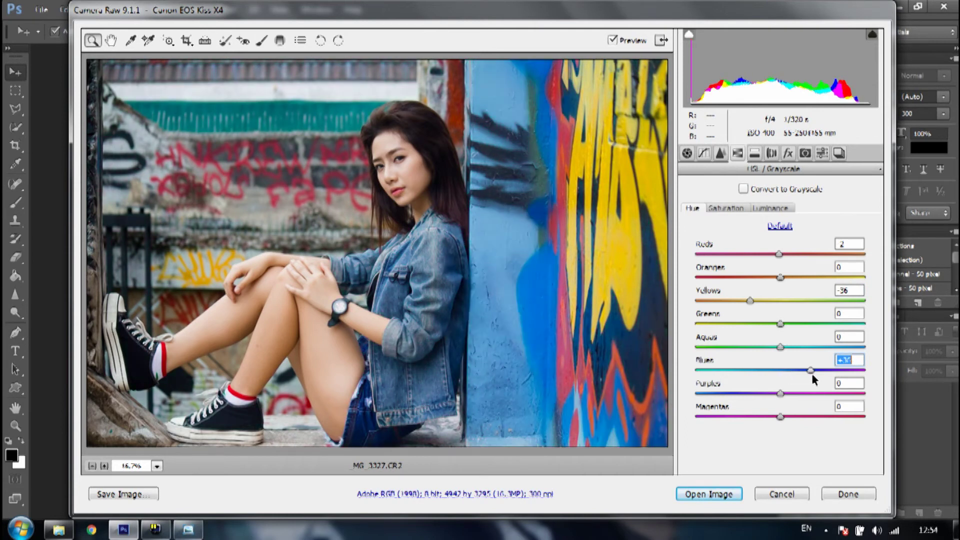
mouse_move(789, 371)
mouse_down()
mouse_move(869, 379)
mouse_move(767, 371)
mouse_move(782, 371)
mouse_move(780, 382)
mouse_up()
double_click(750, 301)
click(725, 209)
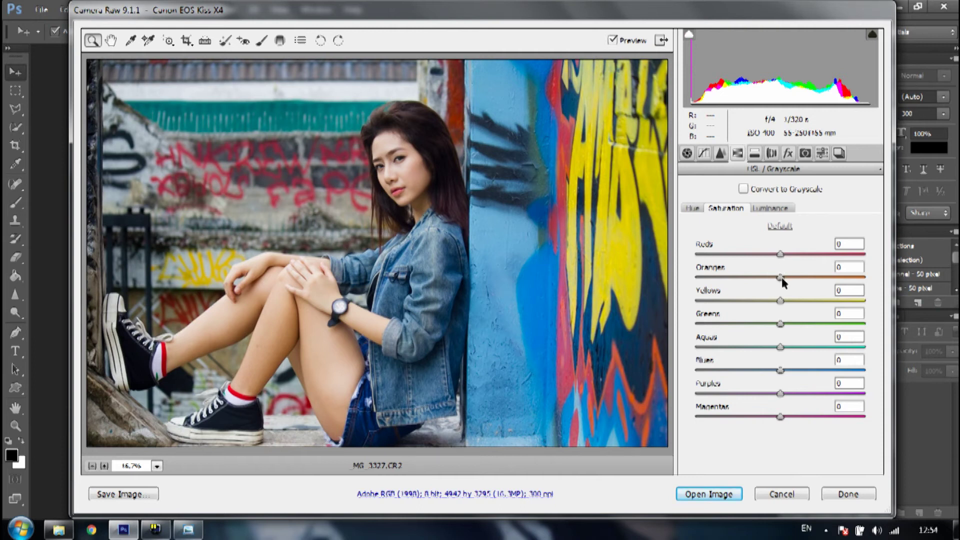
- Desaturate Yellows to -80, Aquas to -33 and Blues to about -20
mouse_move(780, 301)
mouse_down()
mouse_move(877, 304)
mouse_move(699, 307)
mouse_up()
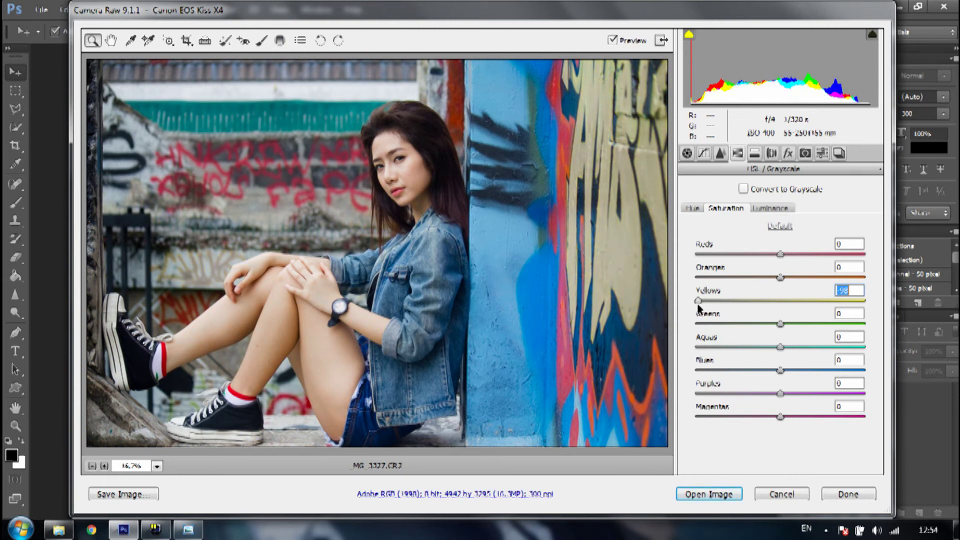
drag(698, 306, 715, 313)
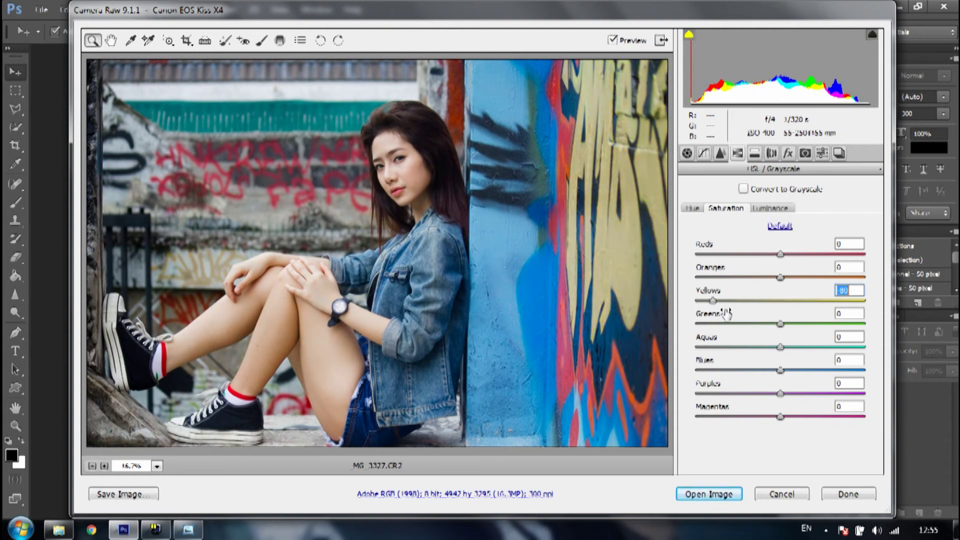
drag(779, 347, 761, 347)
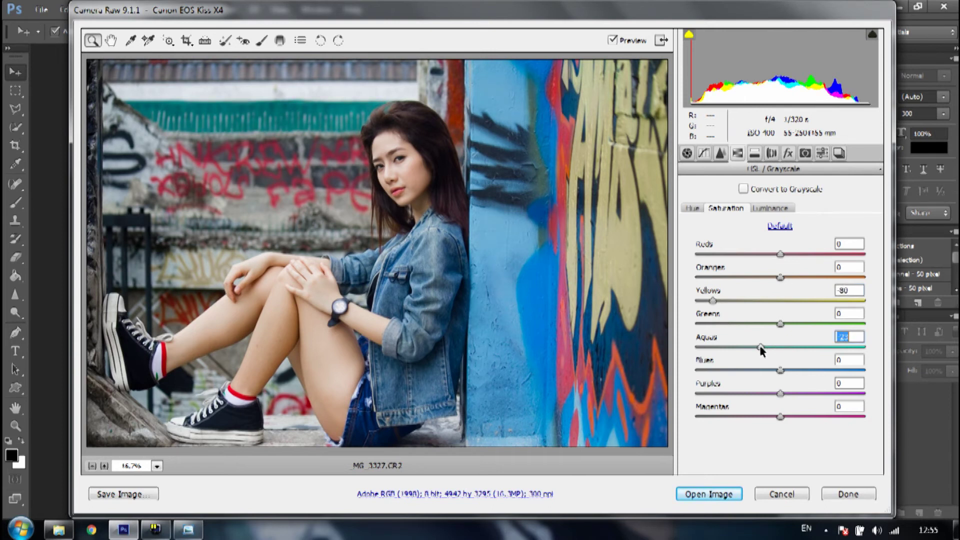
mouse_move(760, 345)
mouse_down()
mouse_move(751, 346)
mouse_move(754, 372)
mouse_move(780, 373)
mouse_up()
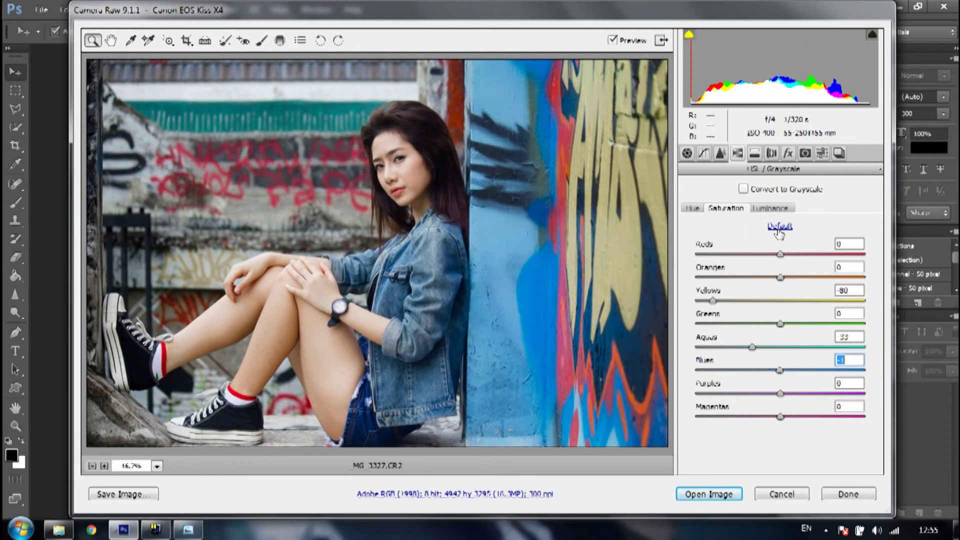
click(771, 209)
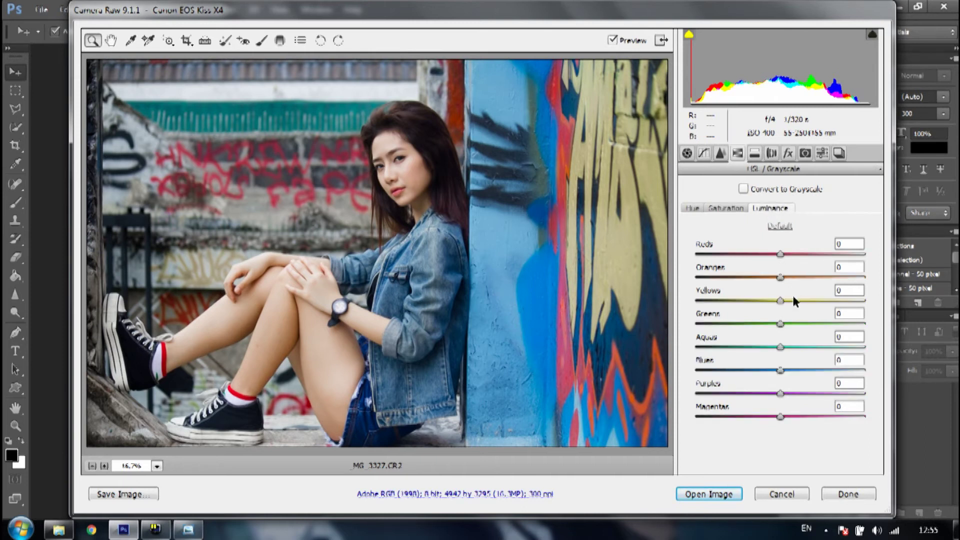
- Swing the Yellows luminance slider up and back, leaving it near its original value
click(781, 255)
mouse_move(781, 300)
mouse_down()
mouse_move(693, 303)
mouse_move(865, 305)
mouse_up()
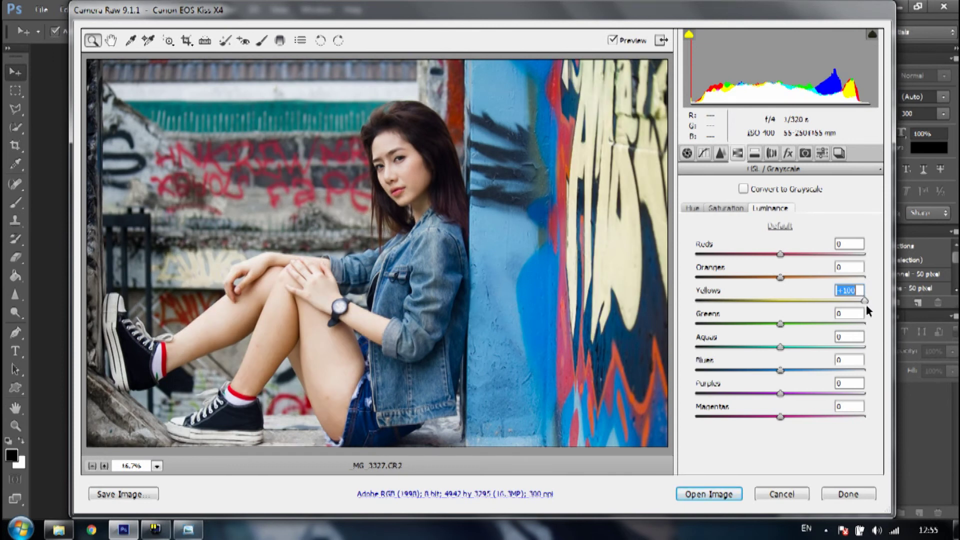
drag(866, 305, 782, 307)
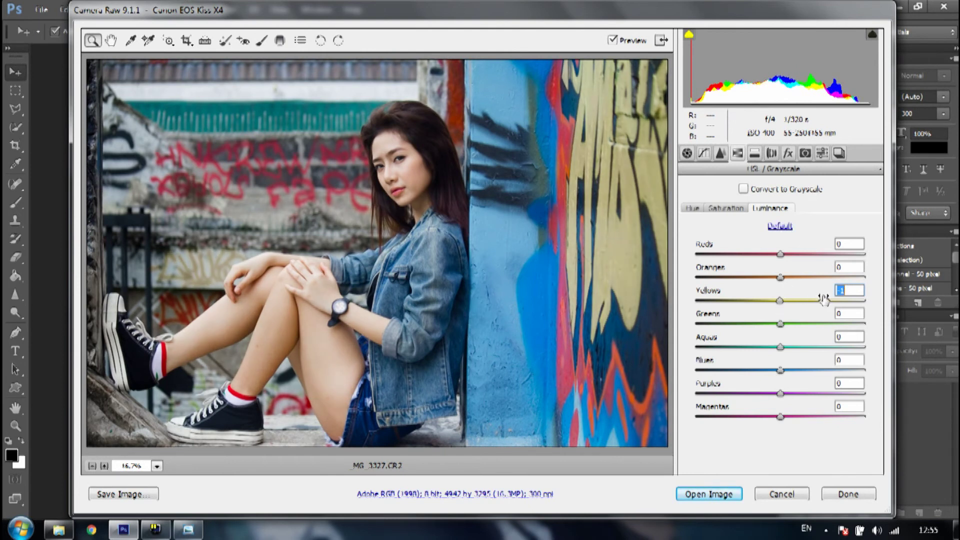
click(756, 156)
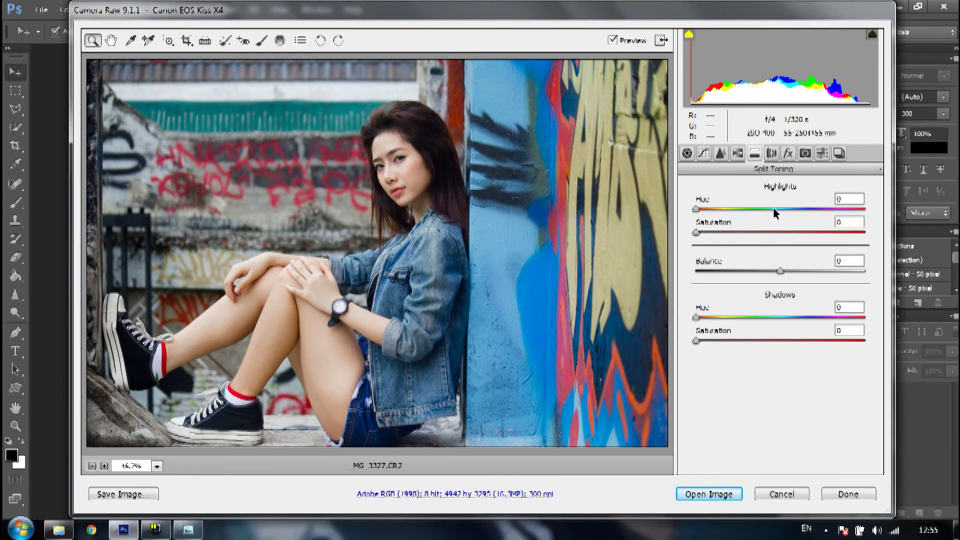
- Try a highlight split-tone tint at saturation about 70 and hue 42
click(856, 232)
drag(856, 232, 814, 233)
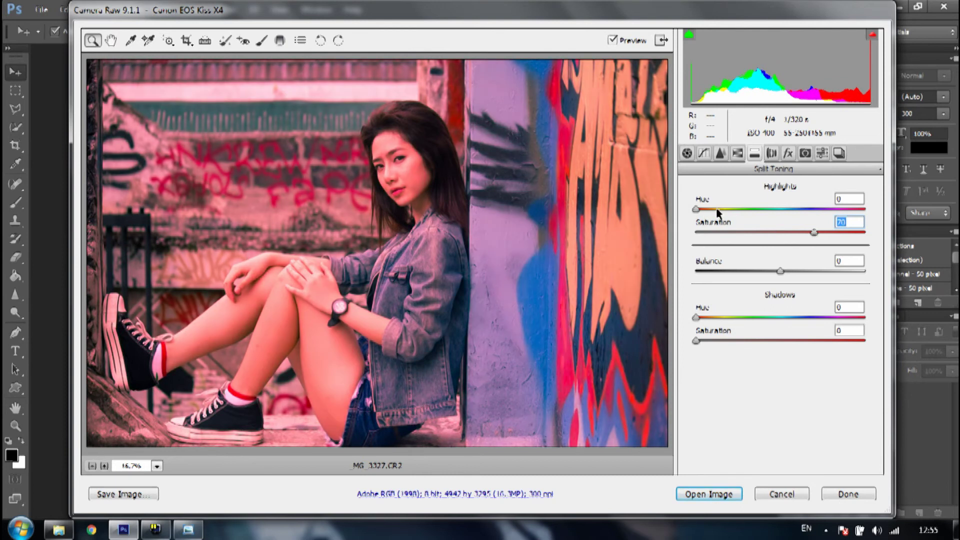
click(733, 208)
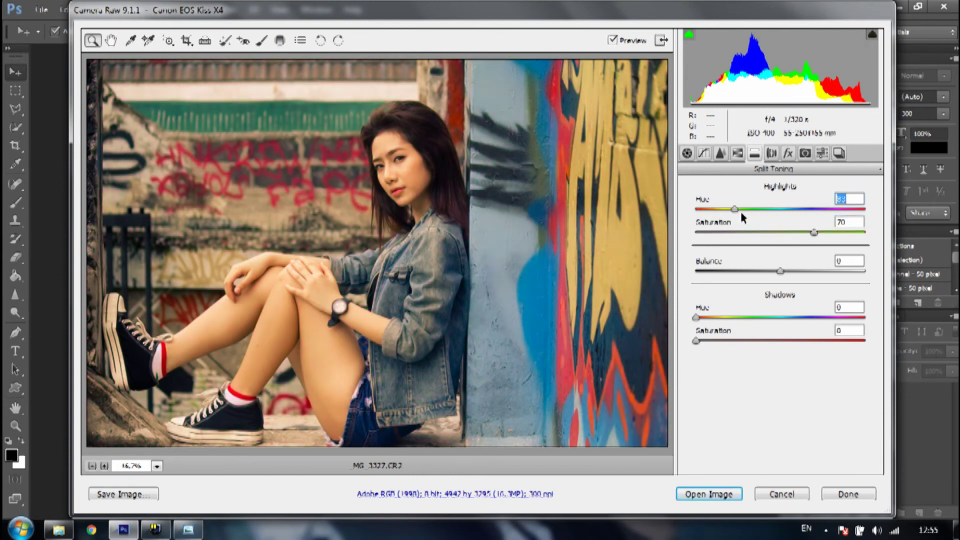
drag(733, 209, 725, 209)
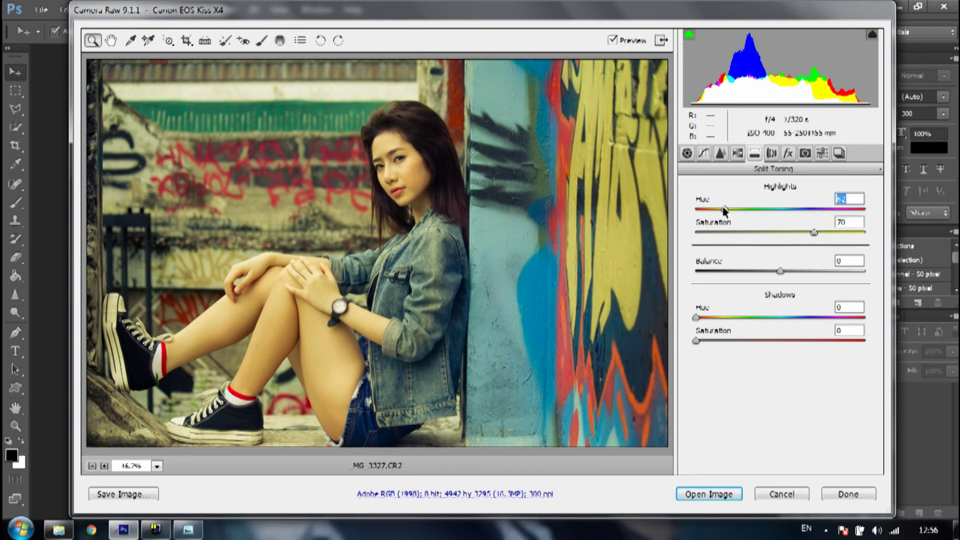
drag(722, 210, 715, 210)
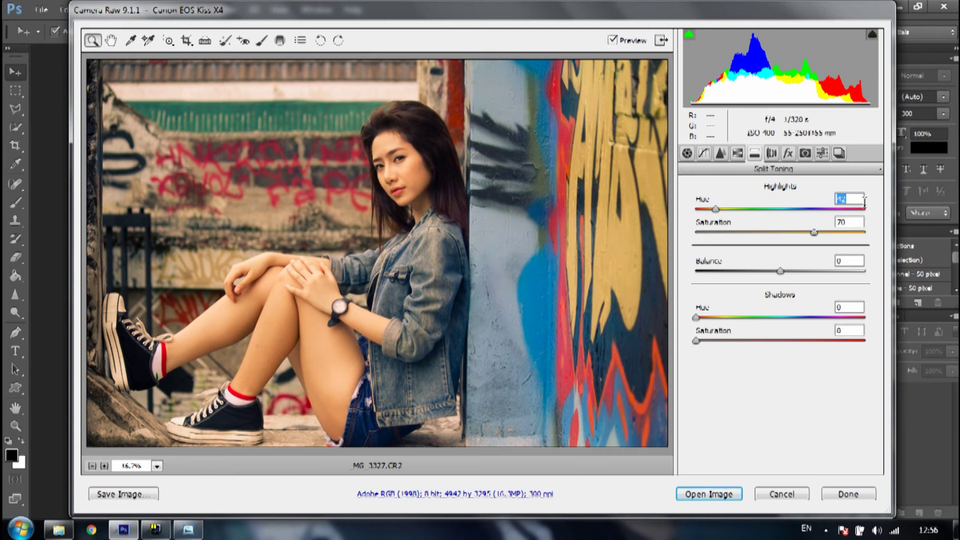
- Reset highlight hue and saturation to 0 and bring up Lens Corrections
text(0)
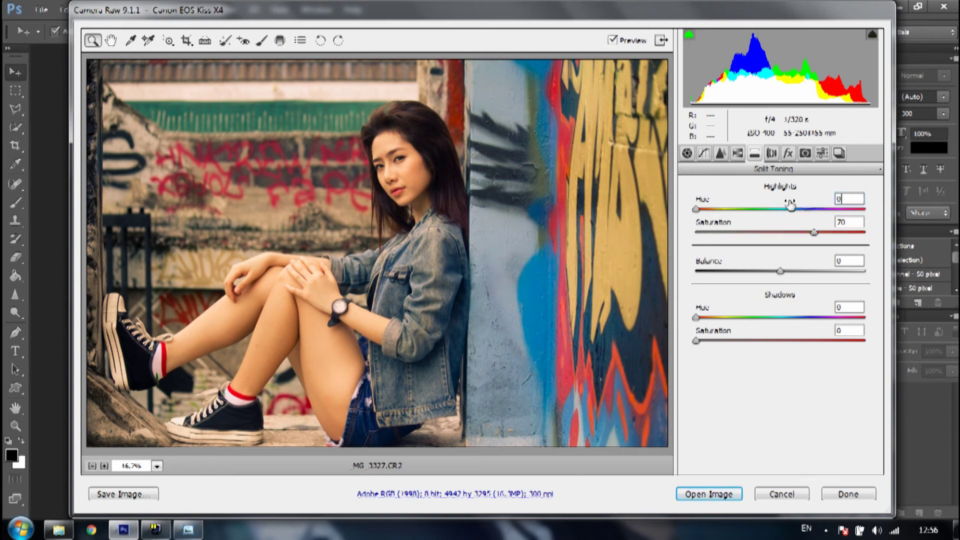
drag(787, 233, 695, 233)
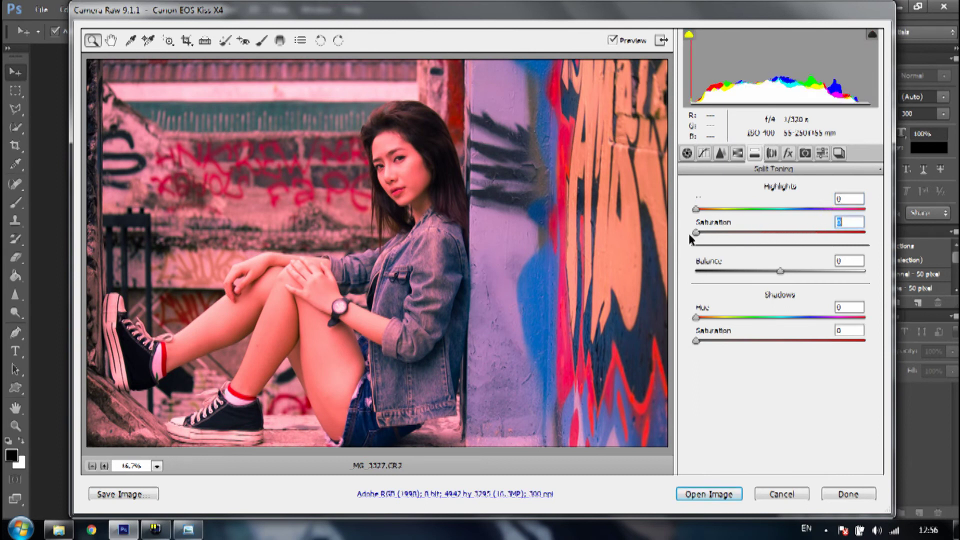
click(778, 155)
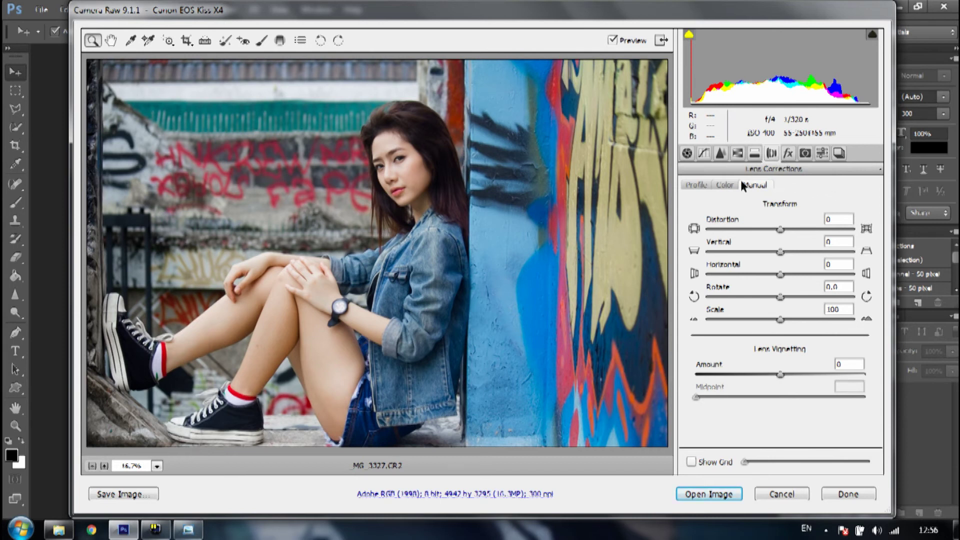
- Compare lens profile corrections on and off, leaving them disabled
click(698, 185)
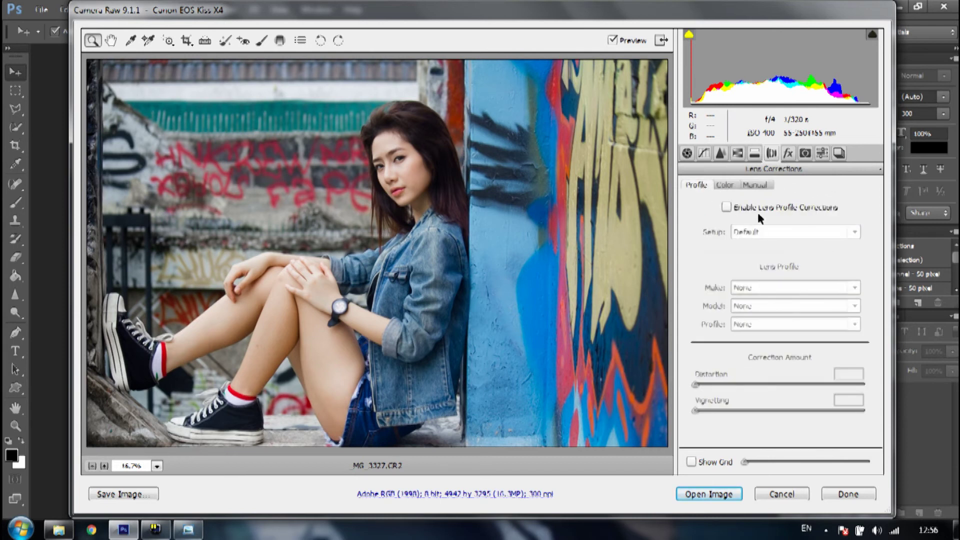
click(725, 207)
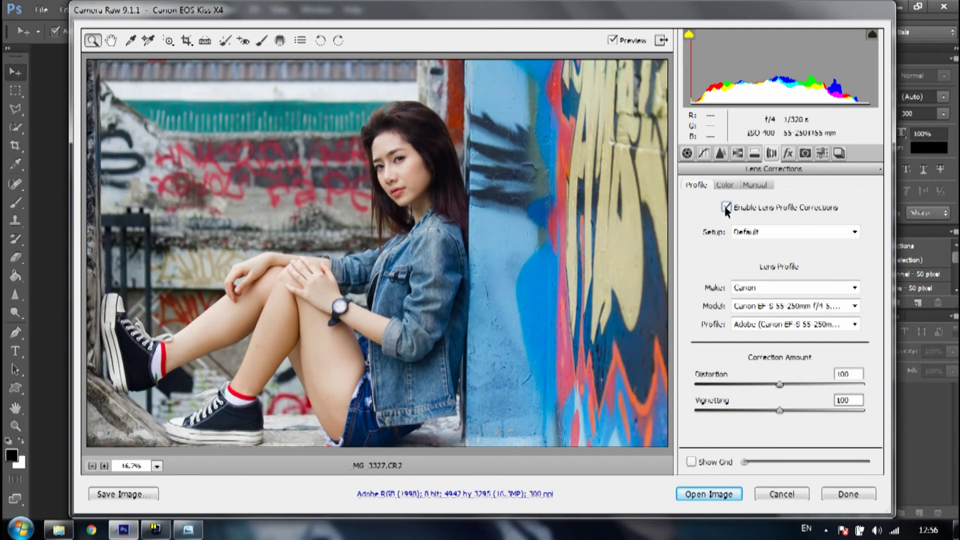
click(725, 207)
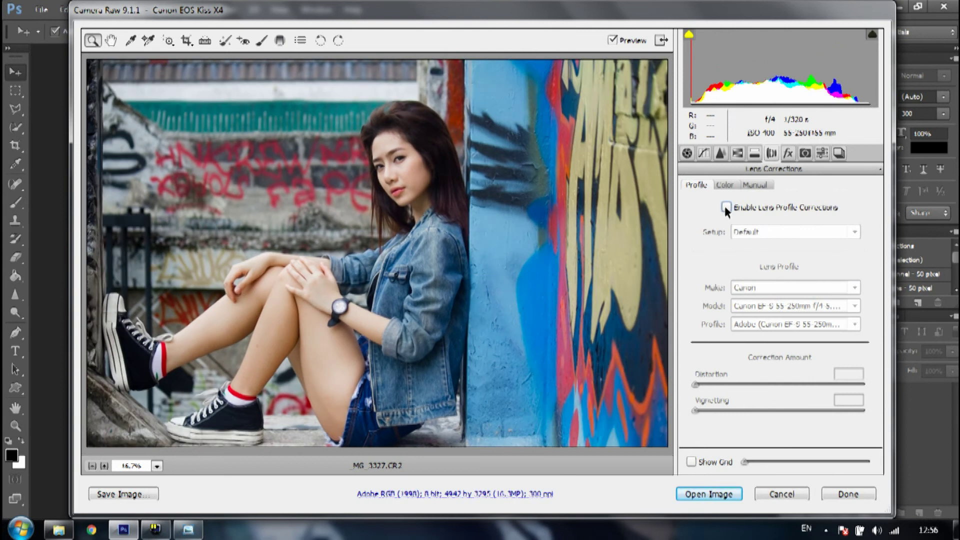
click(726, 207)
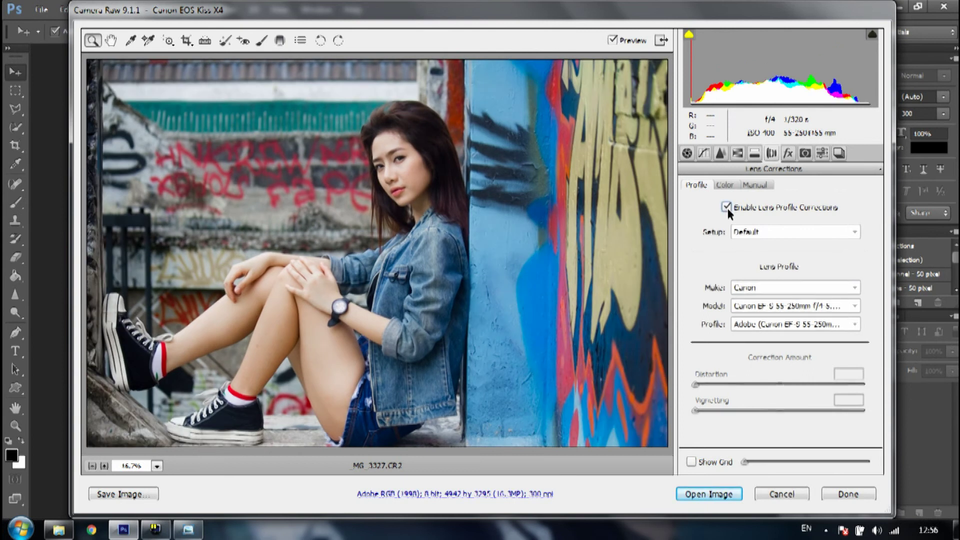
click(726, 207)
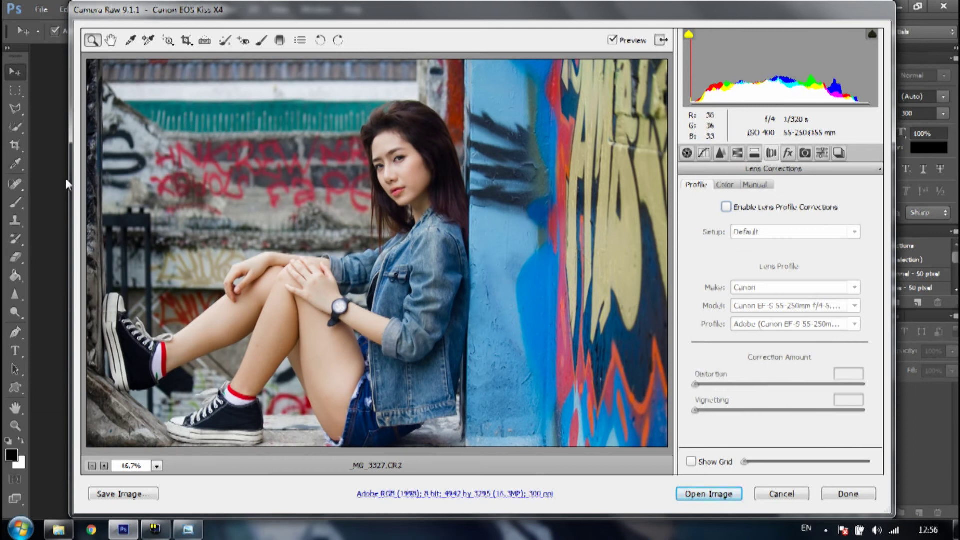
click(728, 207)
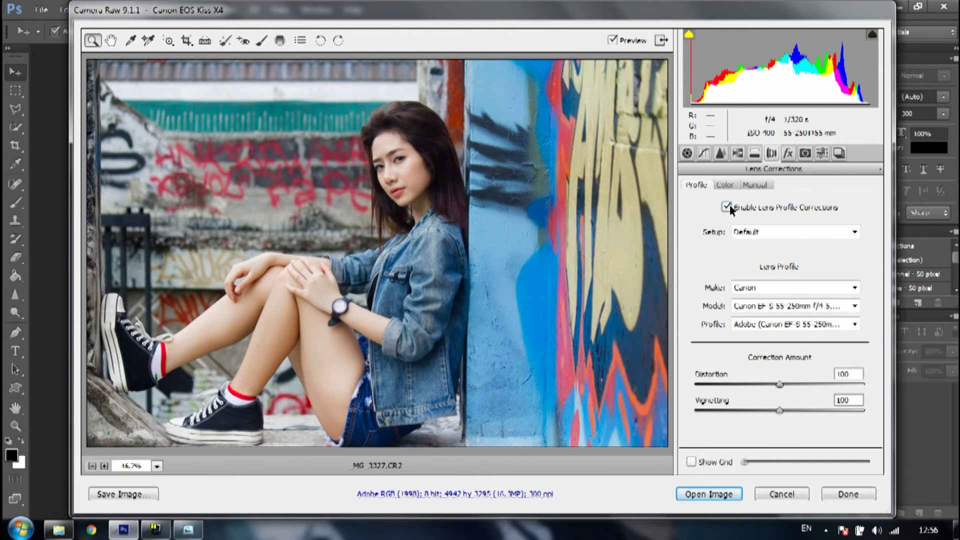
click(728, 207)
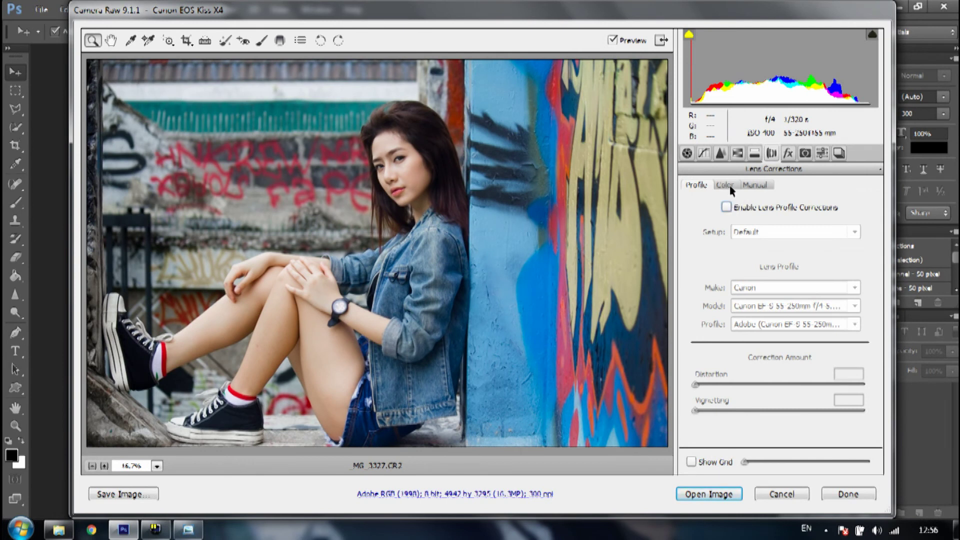
- Enable Remove Chromatic Aberration on the Color tab and return to the Manual tab
click(725, 185)
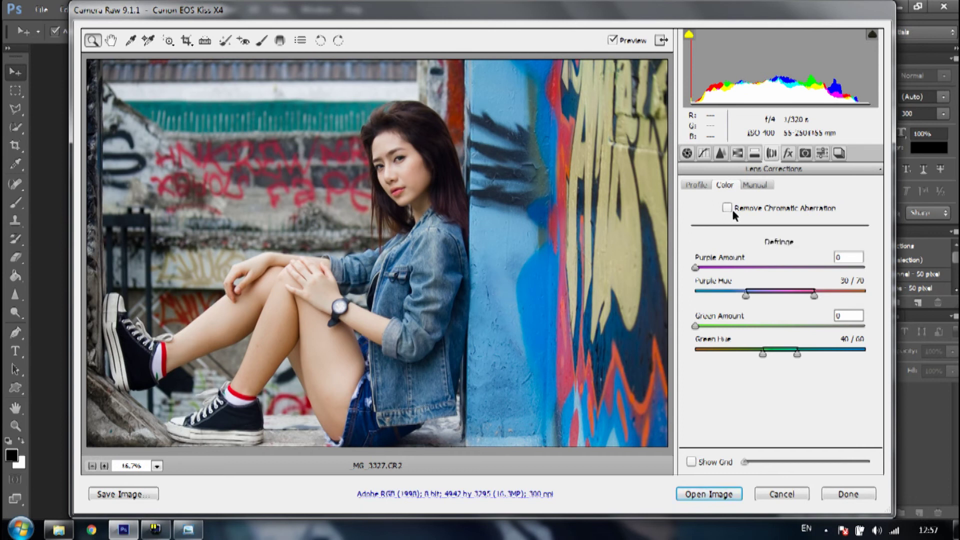
click(732, 208)
click(750, 187)
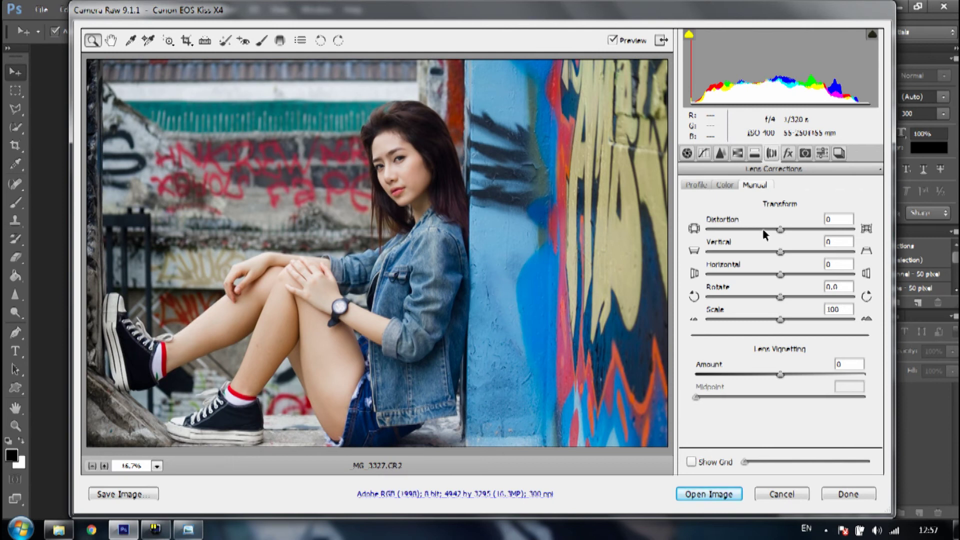
- Try manual Distortion at +33, +35 and -37, then reset it to 0
click(804, 229)
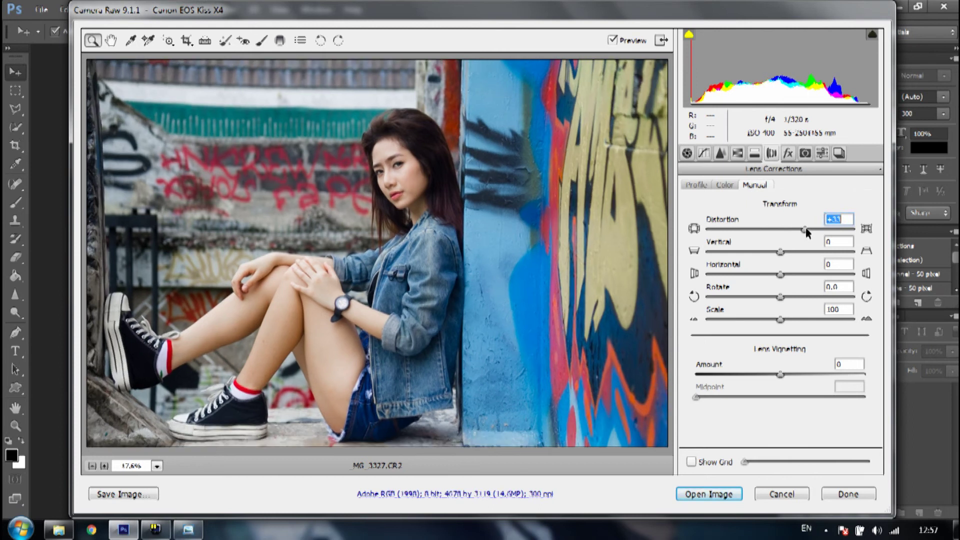
drag(806, 228, 810, 231)
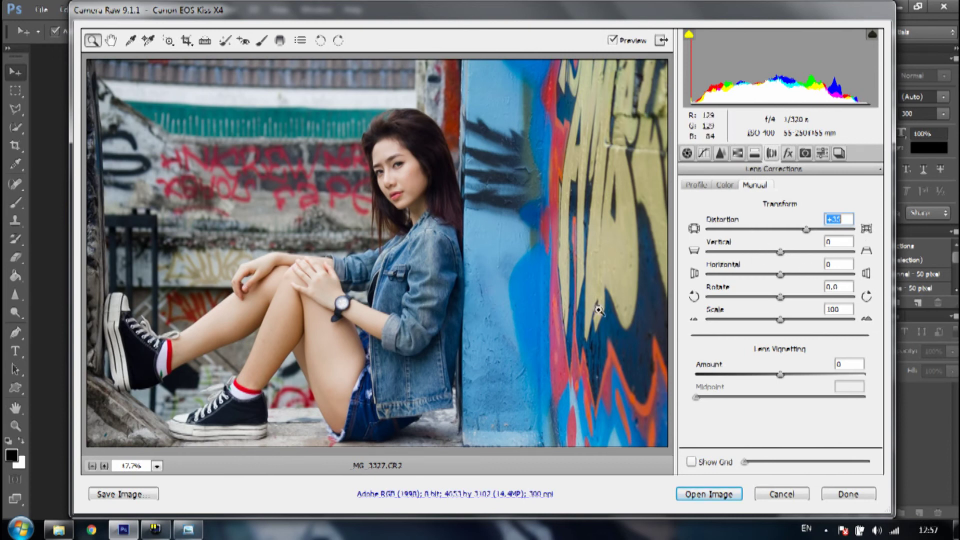
click(753, 229)
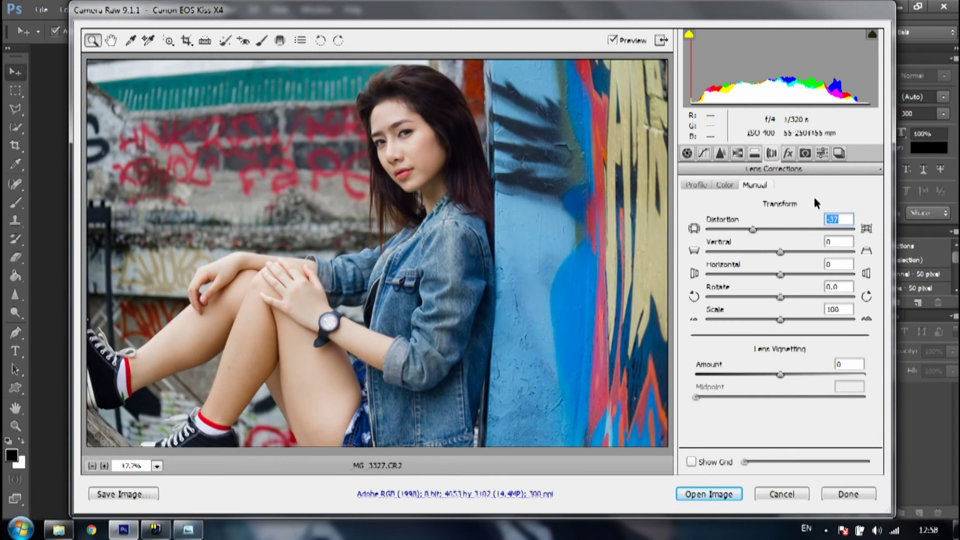
text(0)
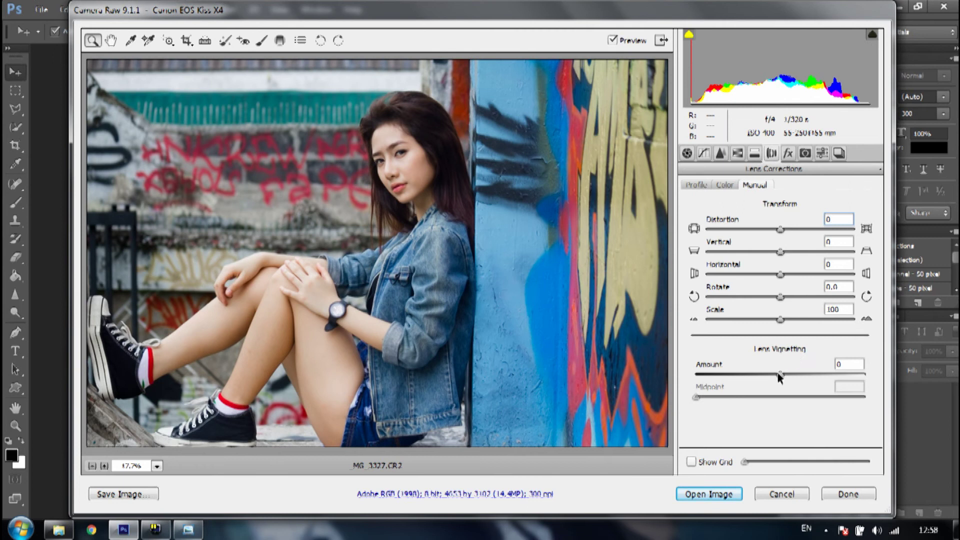
- Set Lens Vignetting to Amount -40 and Midpoint 20 to darken the corners
mouse_move(779, 375)
mouse_down()
mouse_move(710, 374)
mouse_move(875, 381)
mouse_up()
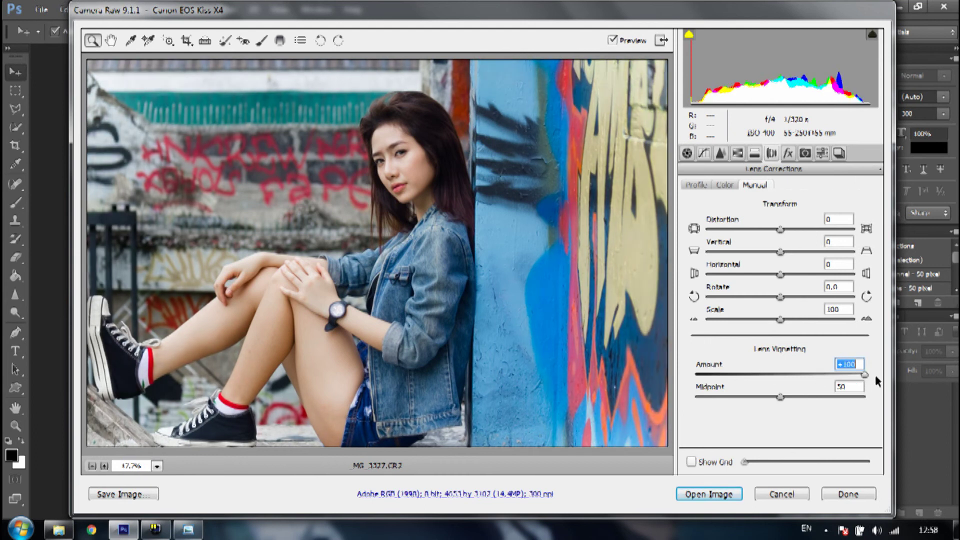
mouse_move(852, 380)
mouse_down()
mouse_move(731, 375)
mouse_move(746, 376)
mouse_move(744, 398)
mouse_move(735, 398)
mouse_up()
click(751, 397)
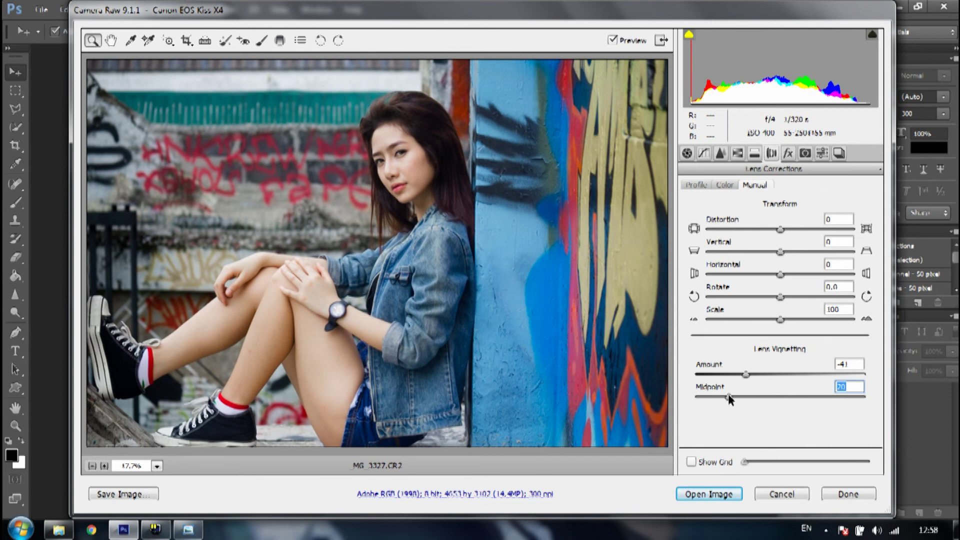
click(858, 364)
key(Down)
key(Up)
key(Up)
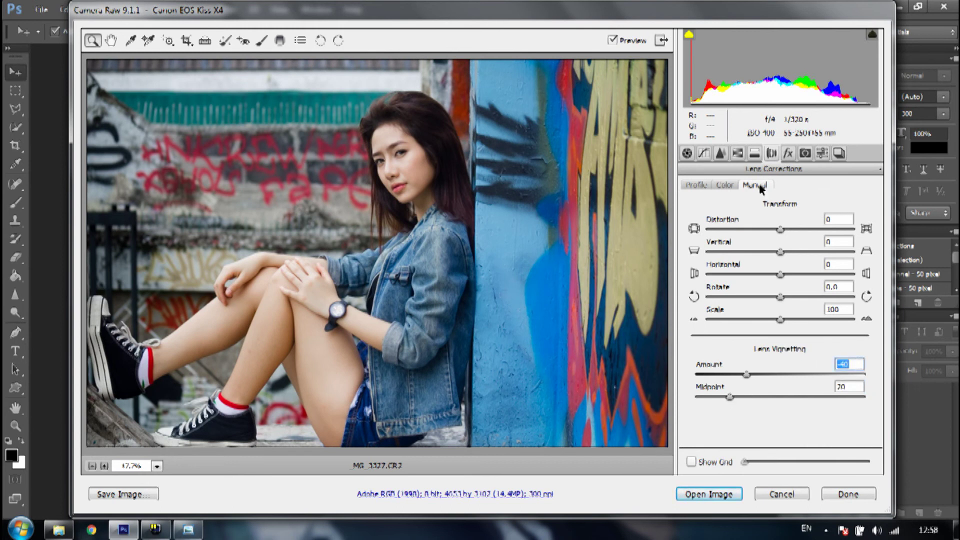
- Browse the Effects, Presets and Snapshots panels before returning to the Tone Curve panel
click(789, 156)
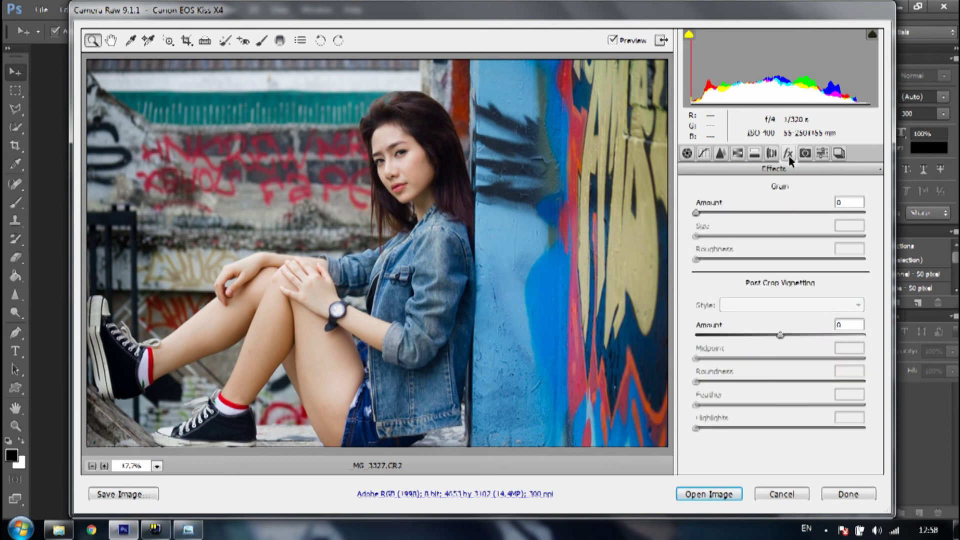
click(789, 154)
click(804, 155)
click(838, 154)
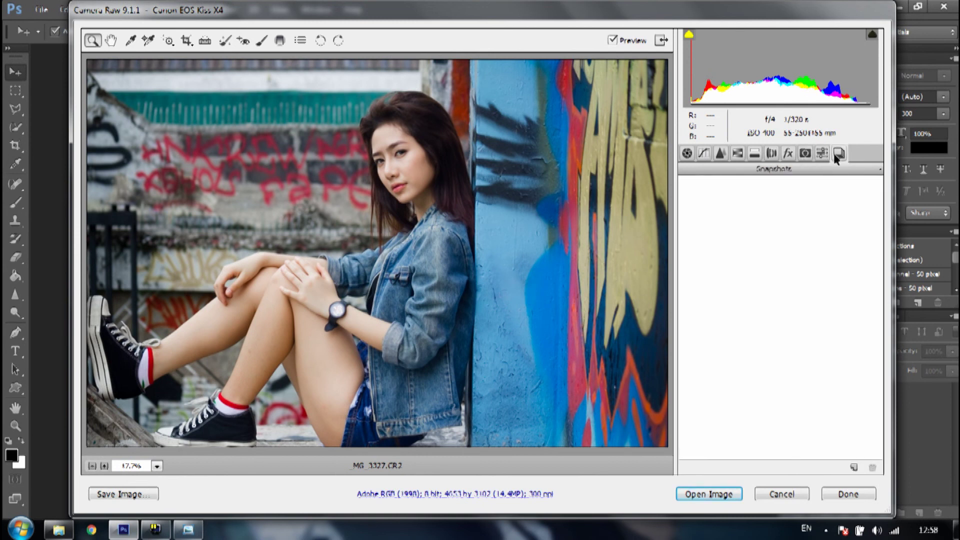
click(789, 155)
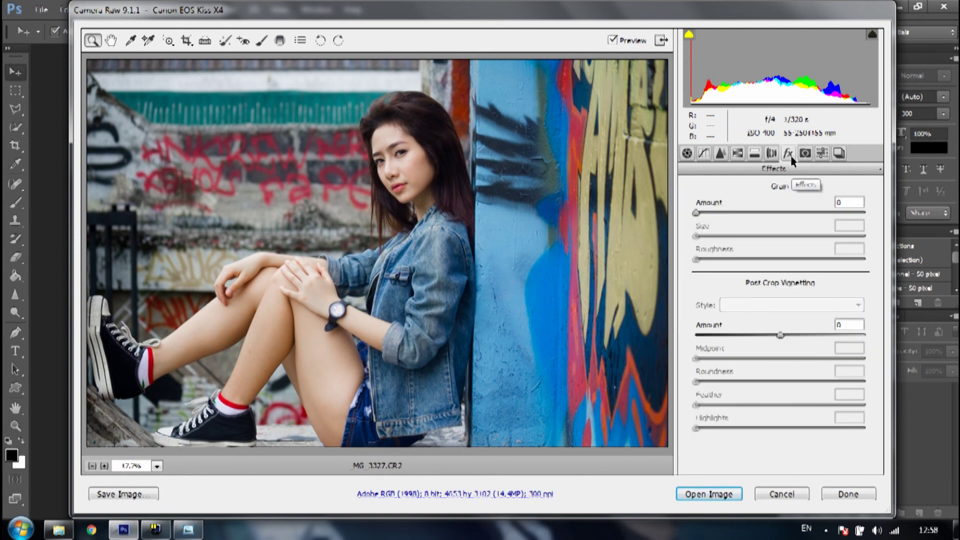
click(705, 154)
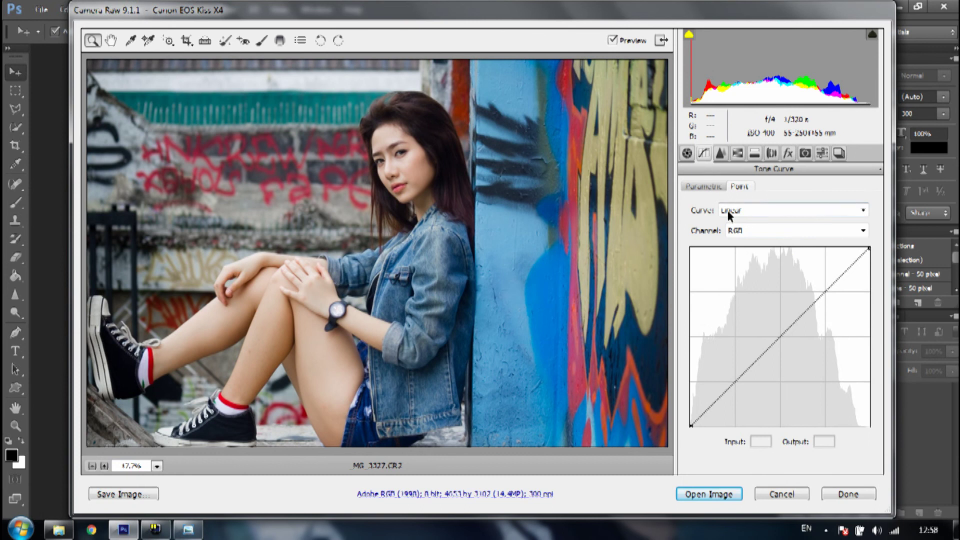
- Move the Red point curve's black point to Input 7, Output 0, then select the Green channel
click(766, 233)
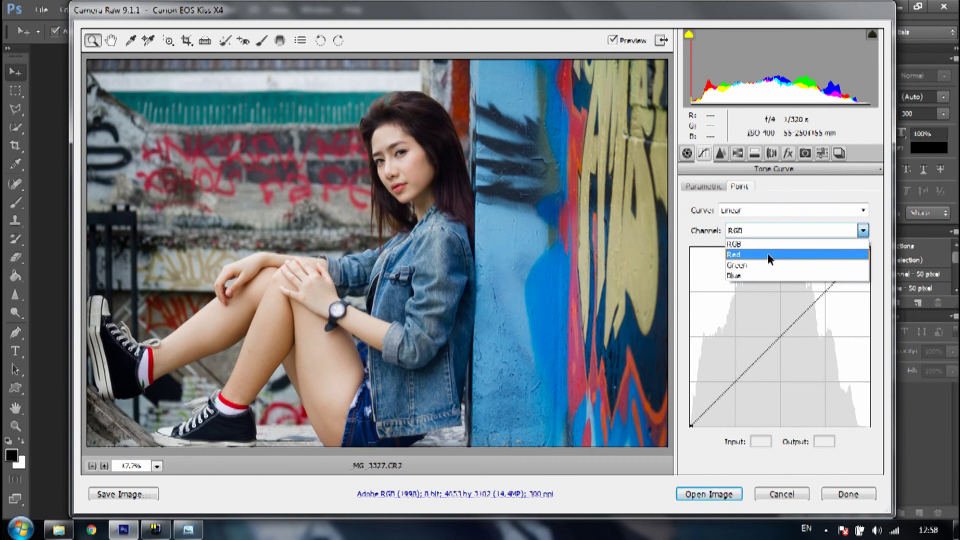
click(767, 255)
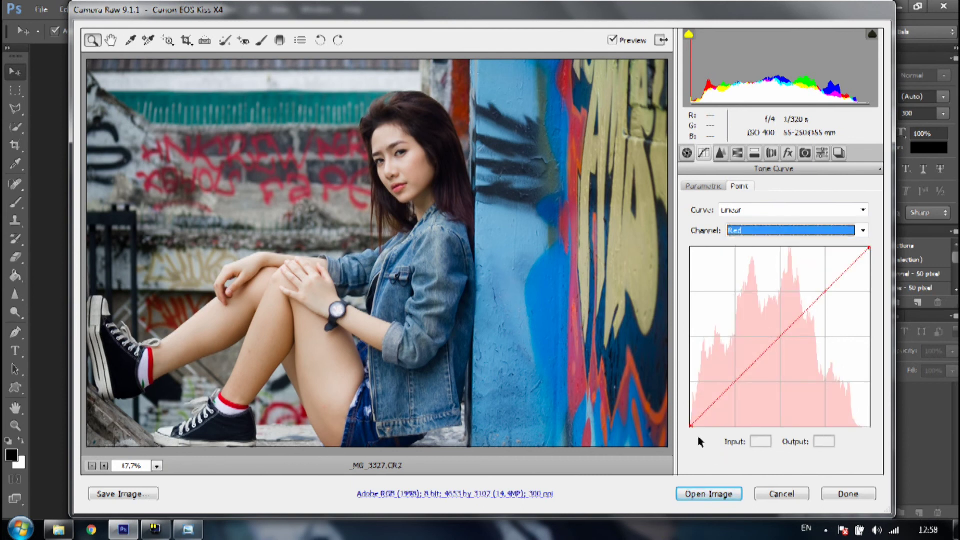
mouse_move(692, 425)
mouse_down()
mouse_move(708, 435)
mouse_move(677, 411)
mouse_move(697, 431)
mouse_up()
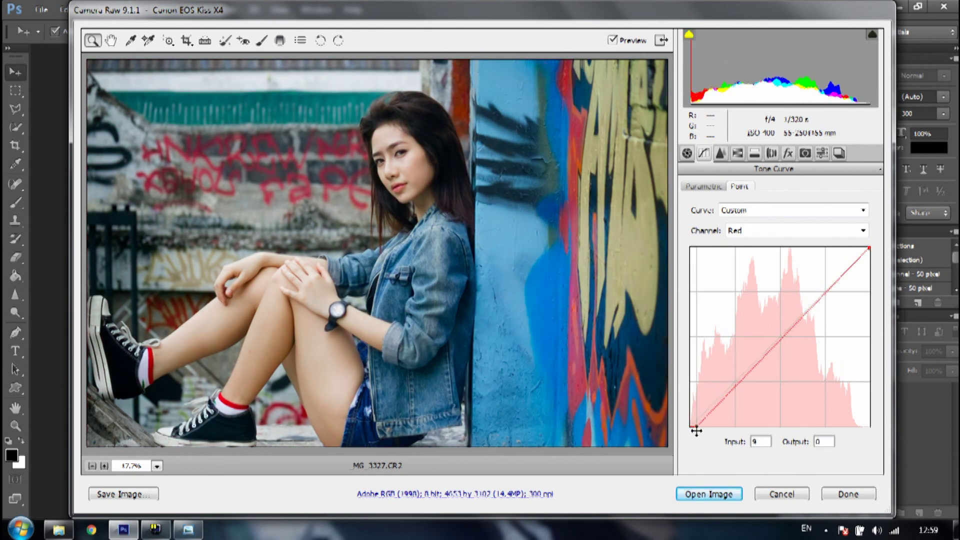
click(760, 442)
text(7)
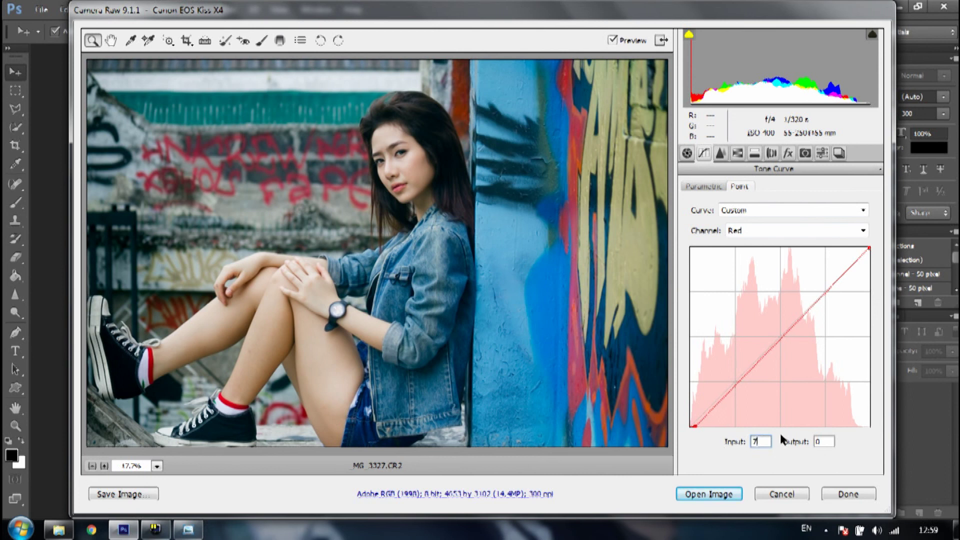
click(802, 235)
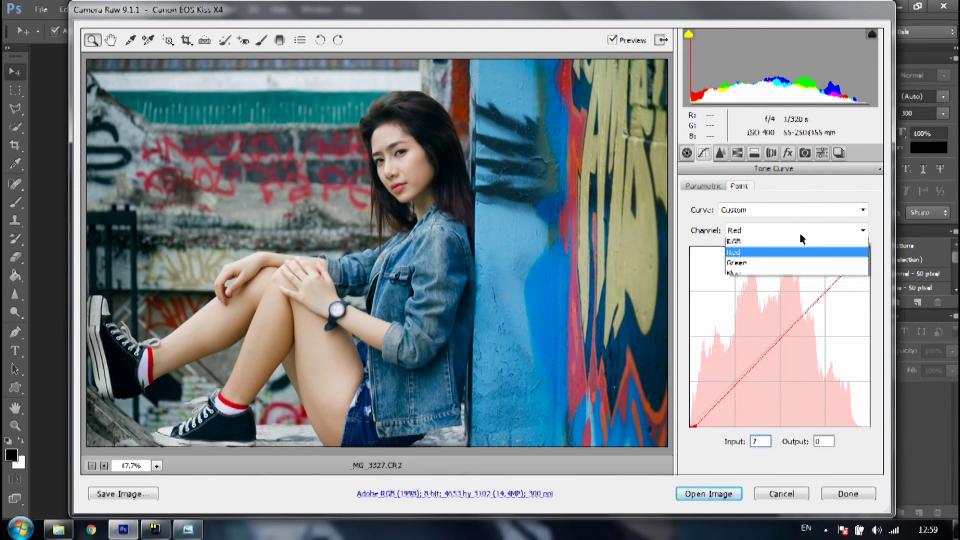
click(797, 263)
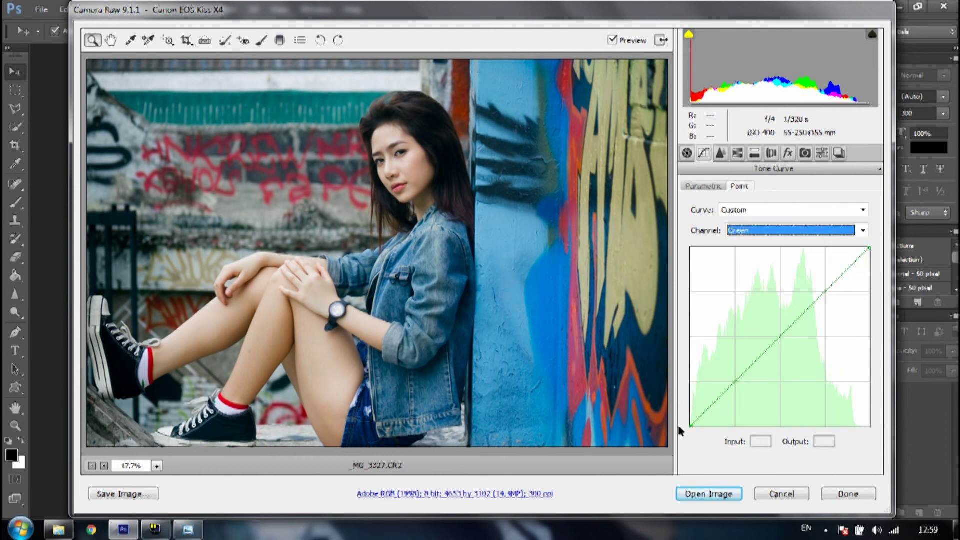
- Move the Green curve's black point to Input 7
drag(691, 426, 694, 426)
double_click(760, 442)
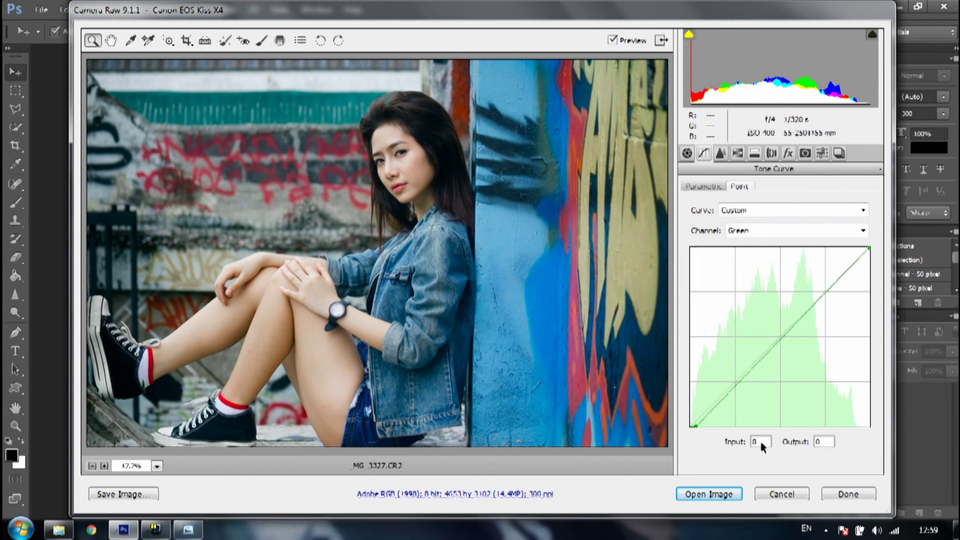
text(7)
- Lift the Blue curve's black point to Output 20 for cooler shadows
click(769, 229)
click(752, 275)
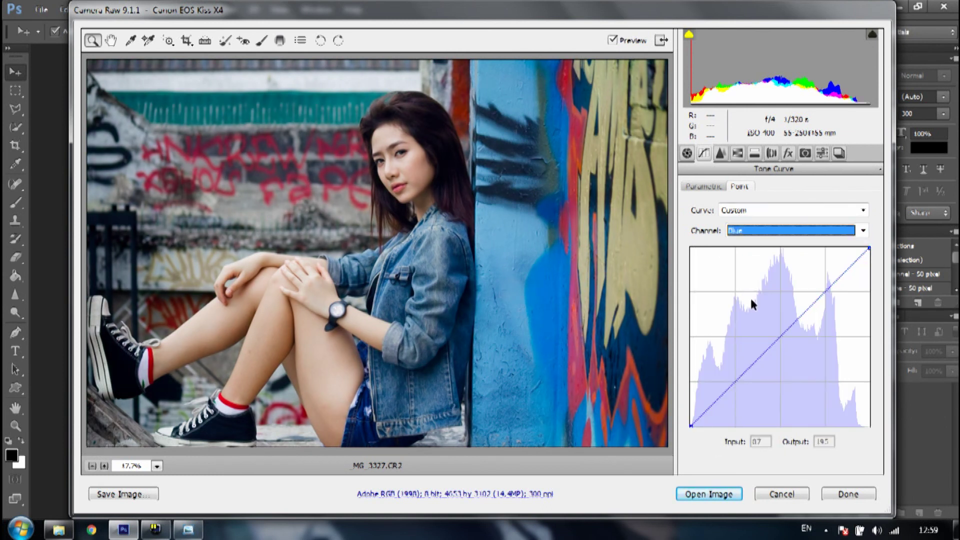
drag(689, 424, 683, 410)
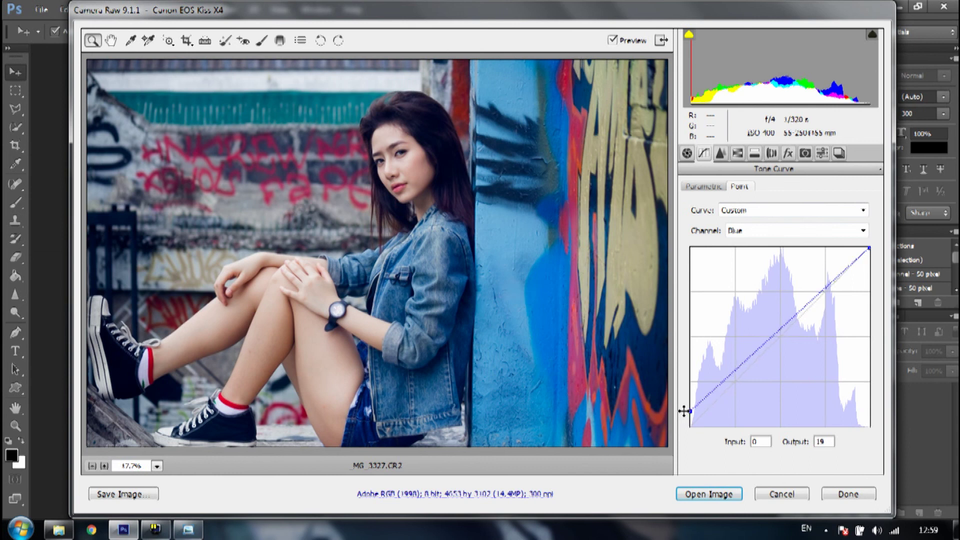
click(825, 442)
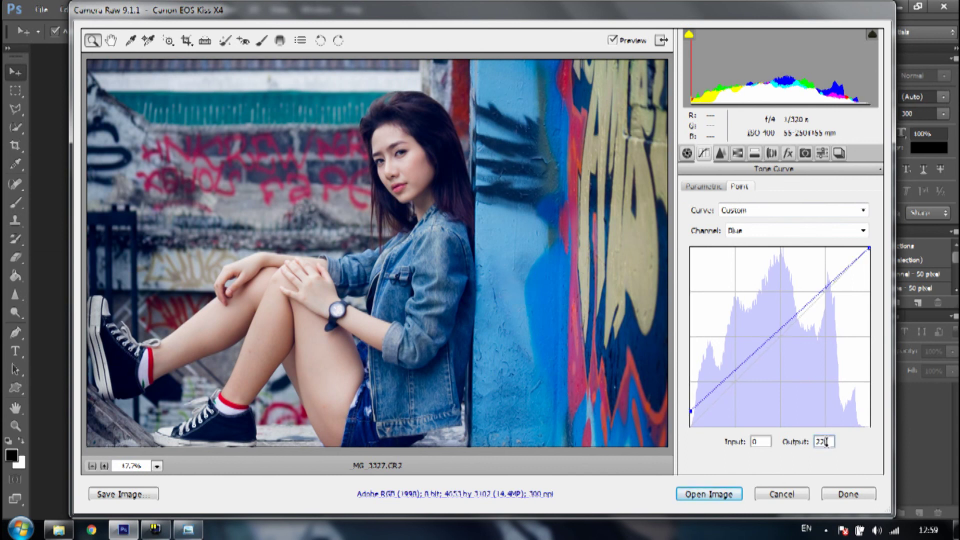
key(Down)
key(Down)
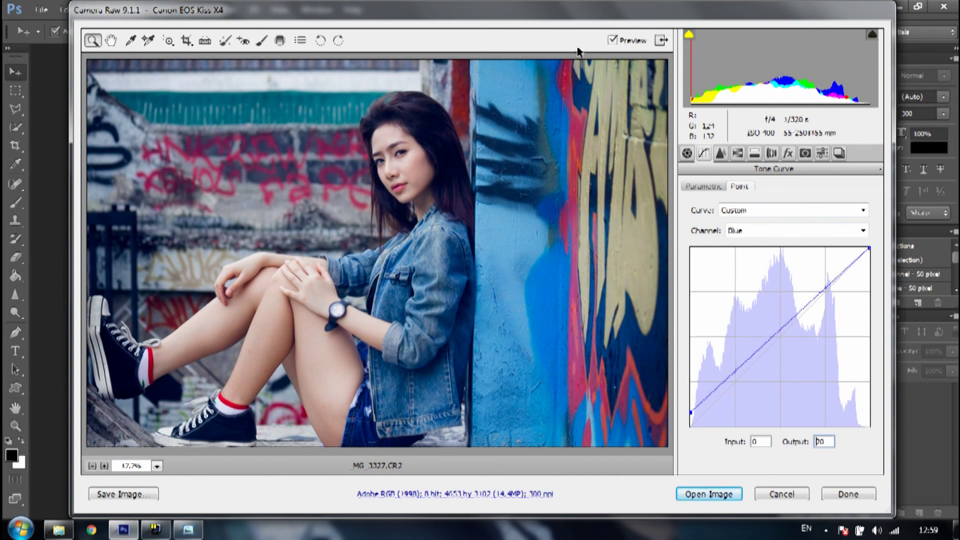
- Toggle Preview to compare the grading, then view the Parametric curve
click(617, 40)
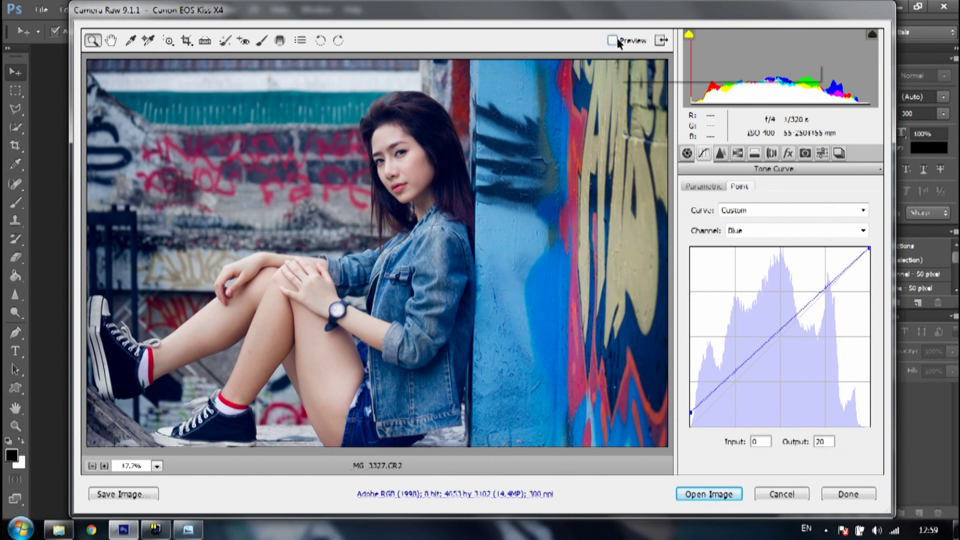
click(613, 40)
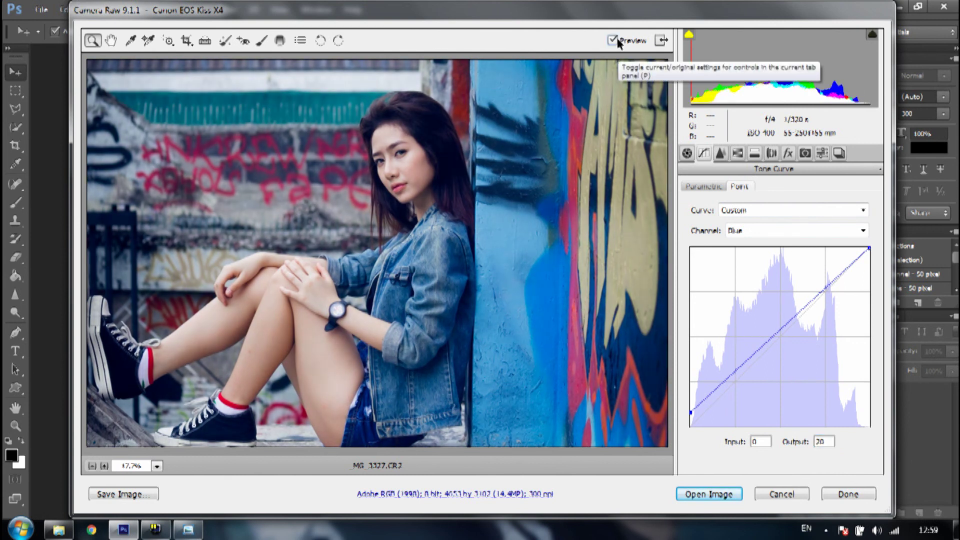
click(702, 186)
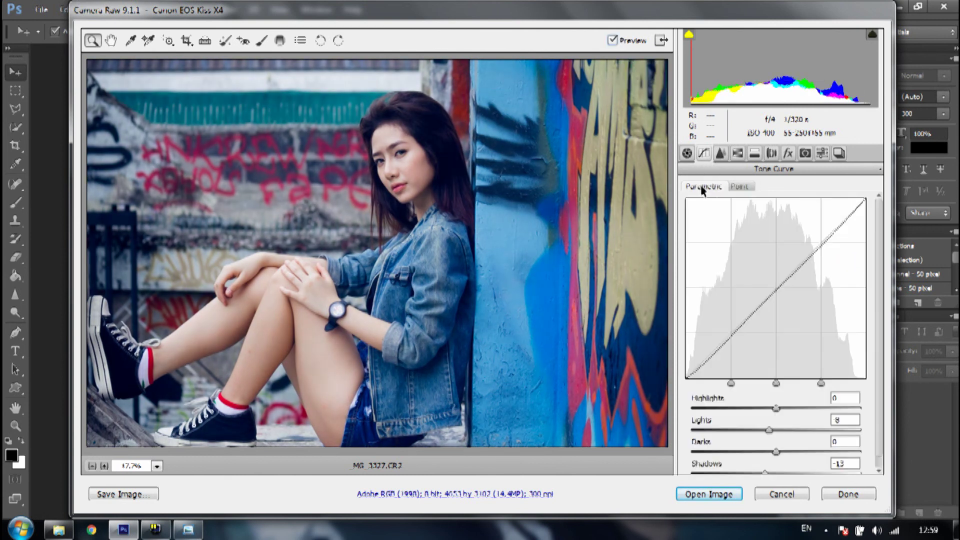
- Add RGB point-curve points at 187/203 and 22/22 to brighten the upper tones
click(736, 187)
click(806, 244)
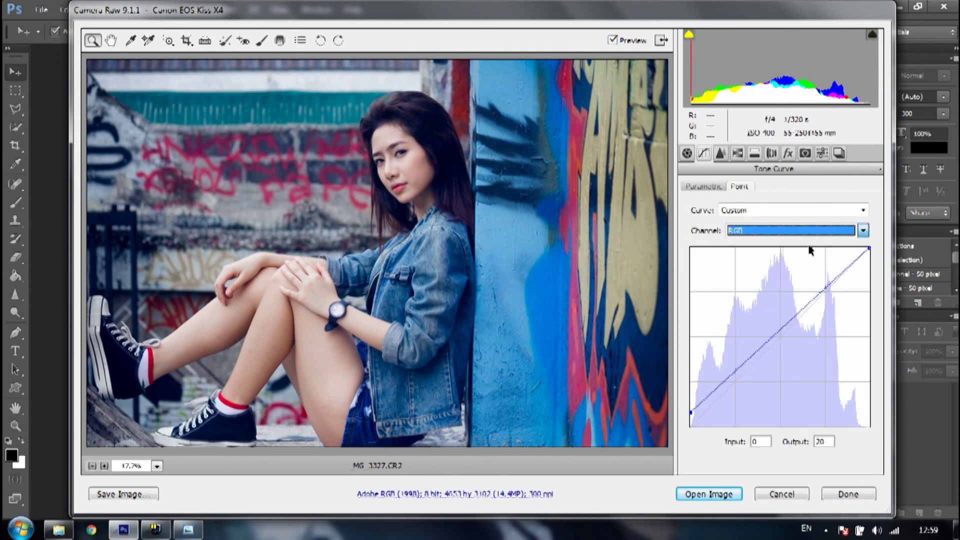
click(822, 284)
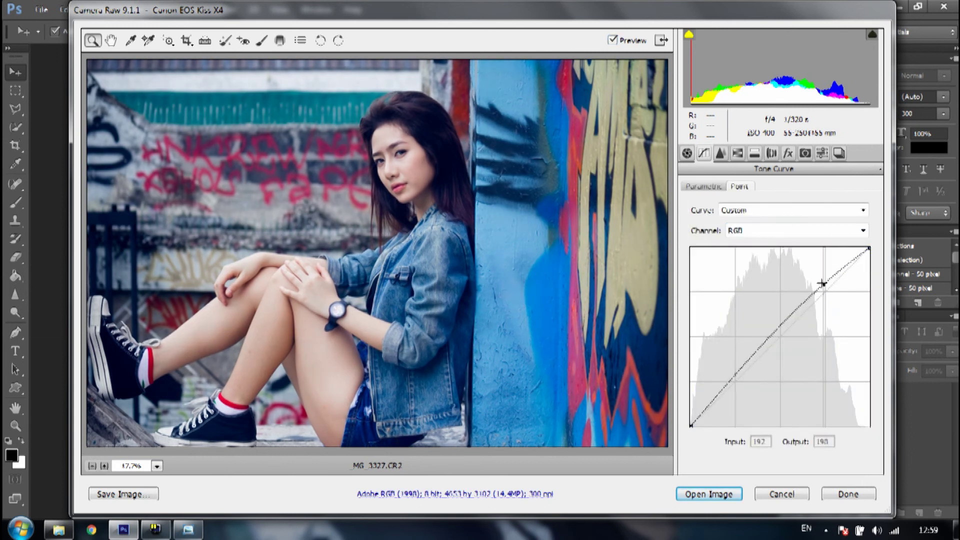
click(704, 410)
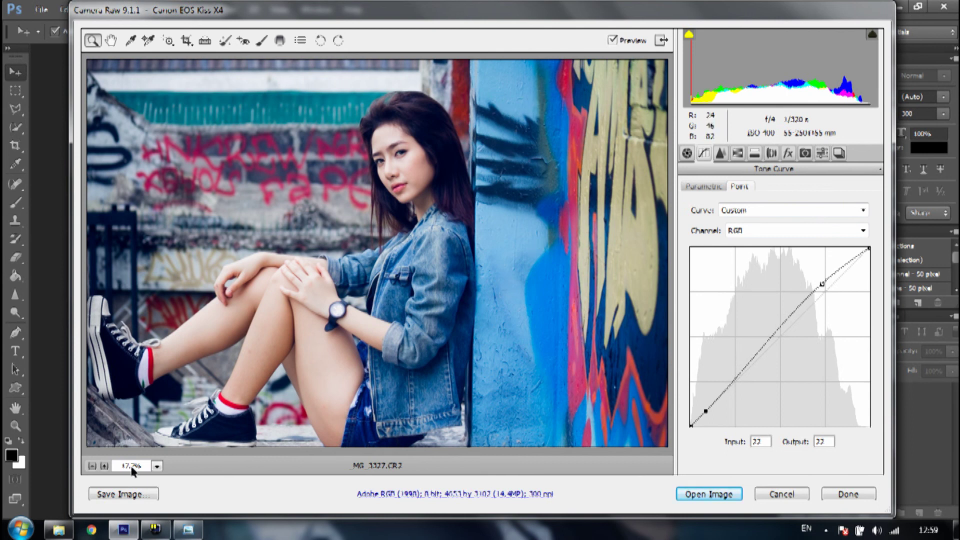
click(157, 466)
- Auto-straighten and crop the photo to 4942 by 3295 pixels
click(187, 40)
double_click(205, 40)
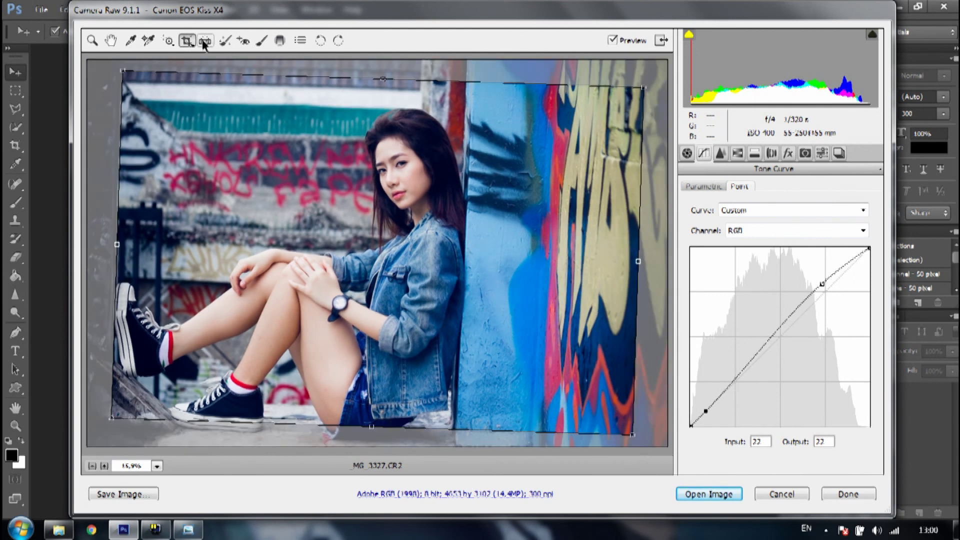
drag(104, 423, 84, 441)
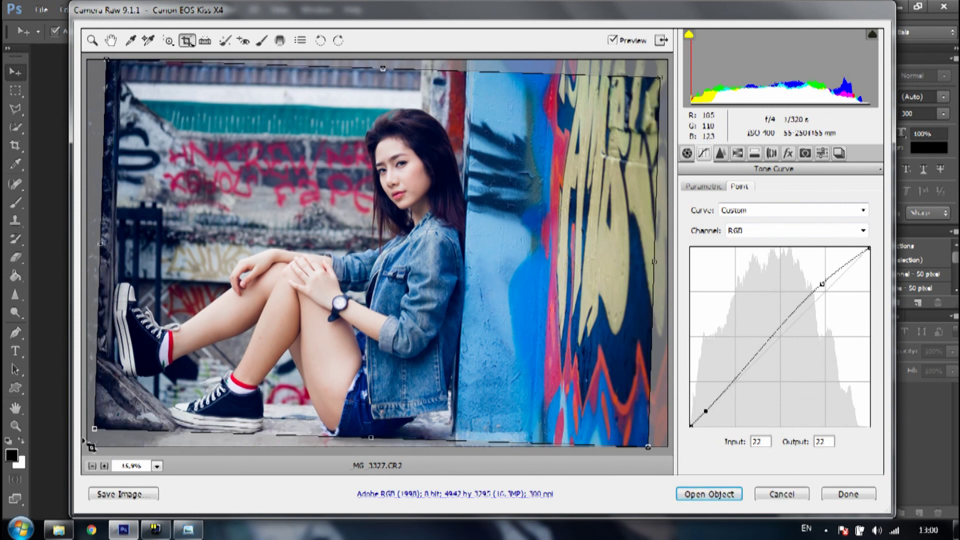
key(z)
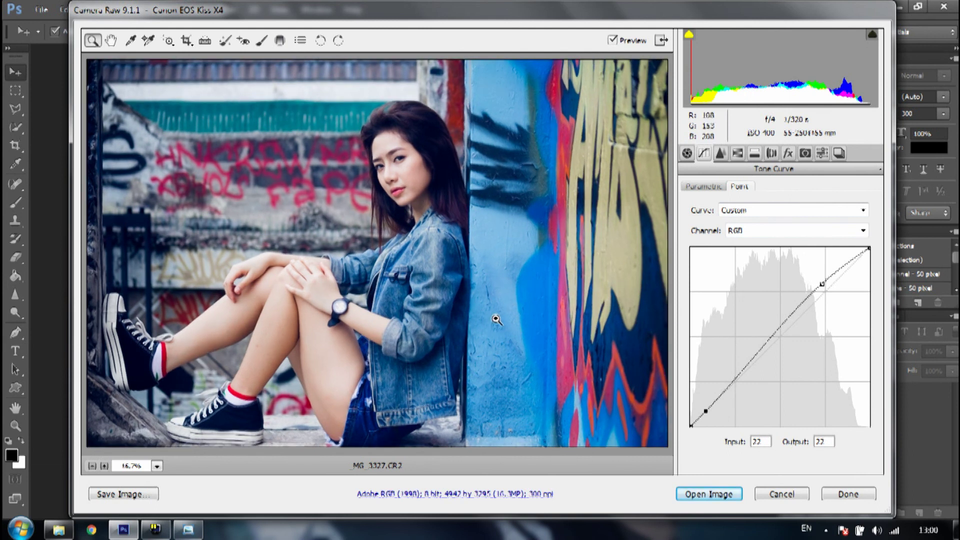
- Open the edited photo in Photoshop as an 8-bit RGB document
click(710, 495)
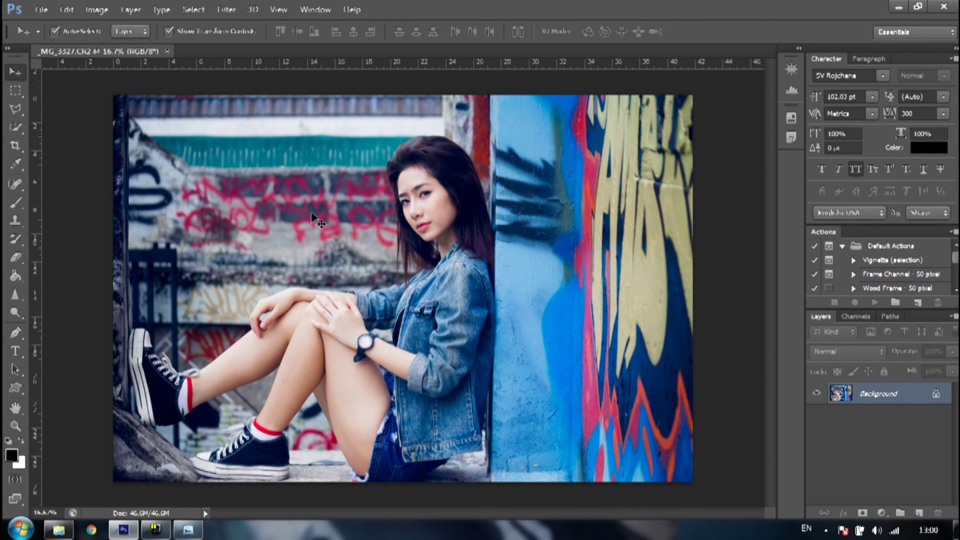
key(alt)
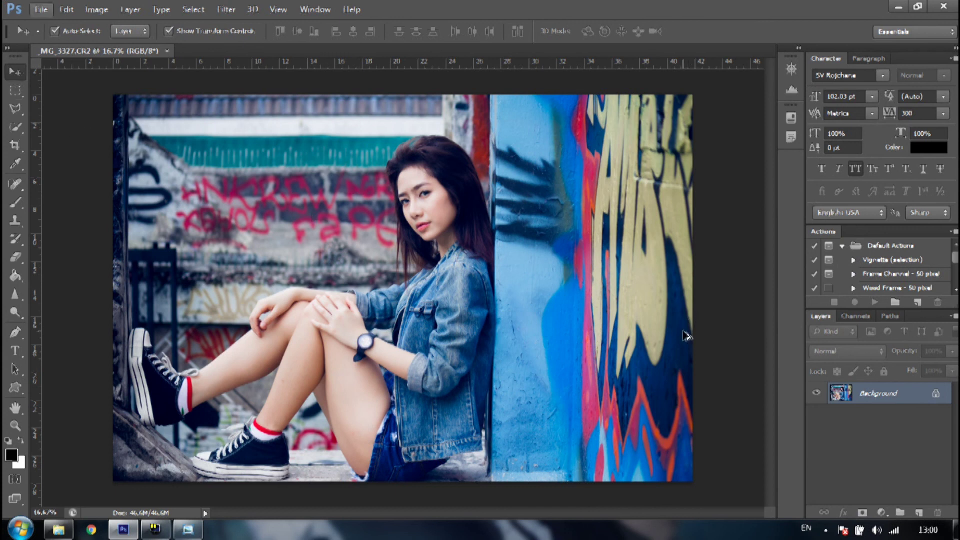